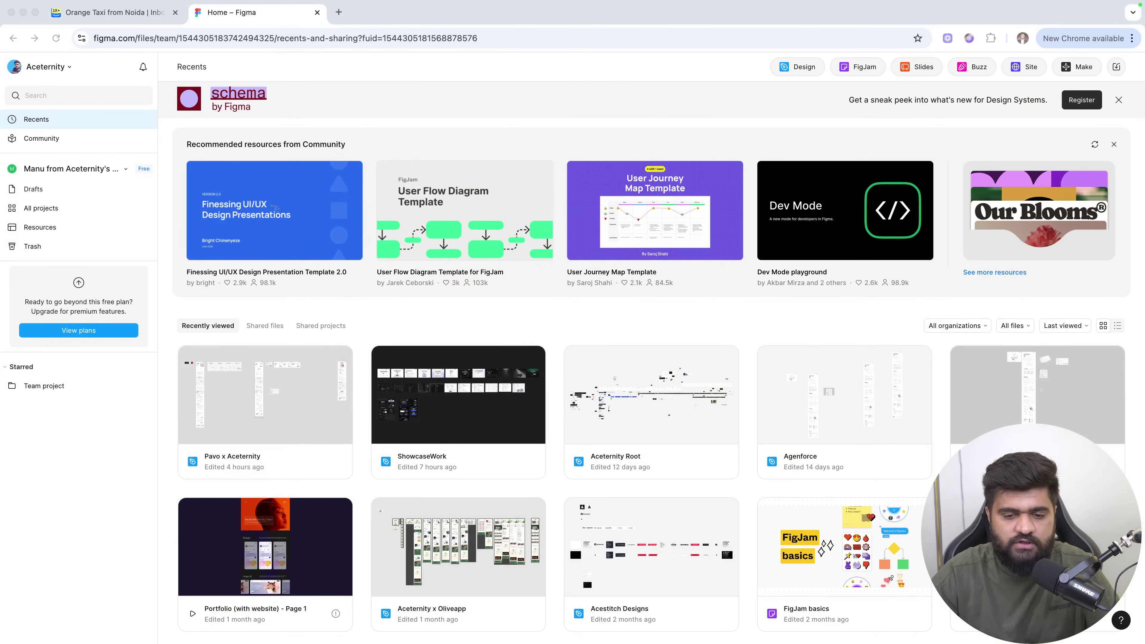
Close the Figma tab in Chrome and switch to the Figma desktop app, dismissing its update prompt.
left_click(260, 63)
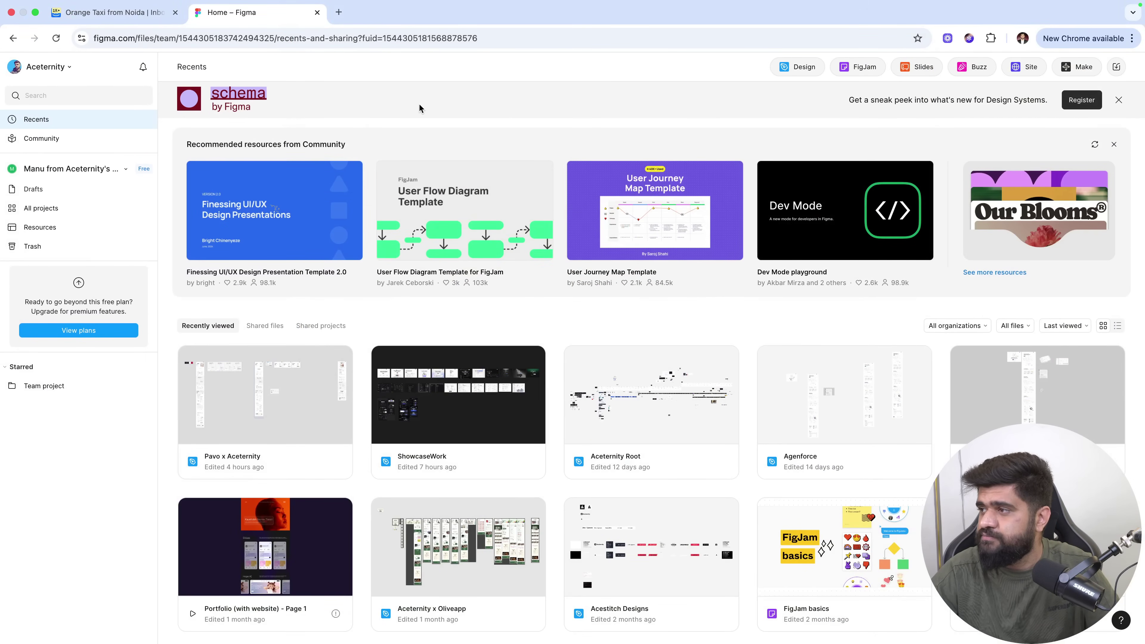
left_click(317, 13)
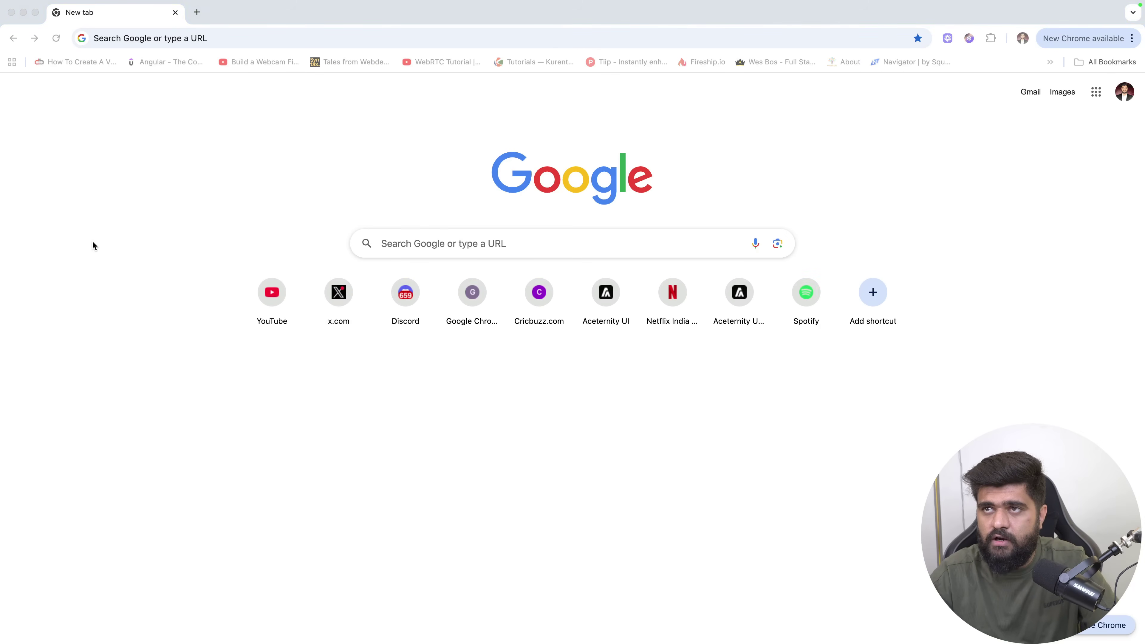
key("ctrl+Left")
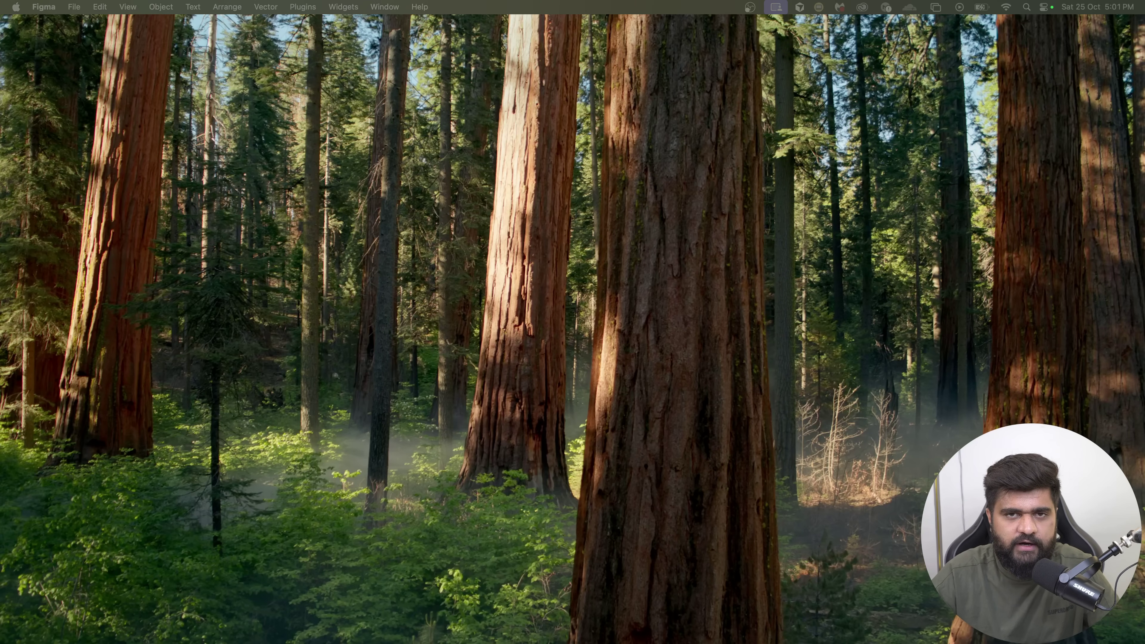
key("super+Tab")
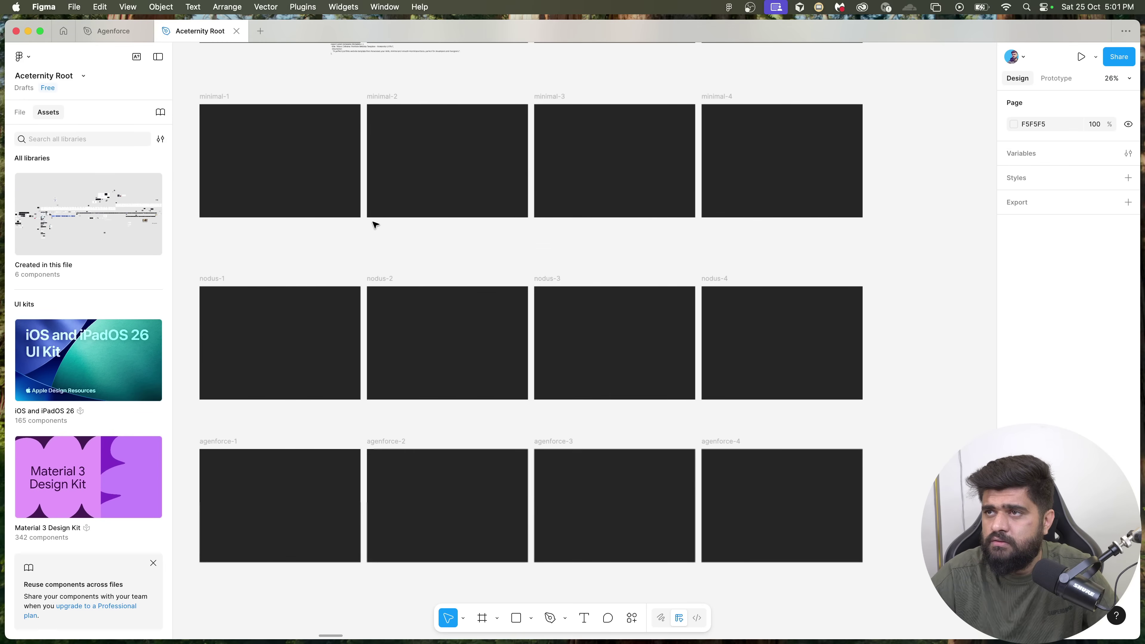
Scroll around the Aceternity Root canvas to look over its component frames.
scroll(375, 224, "up", 3)
scroll(374, 223, "down", 3)
scroll(374, 221, "up", 5)
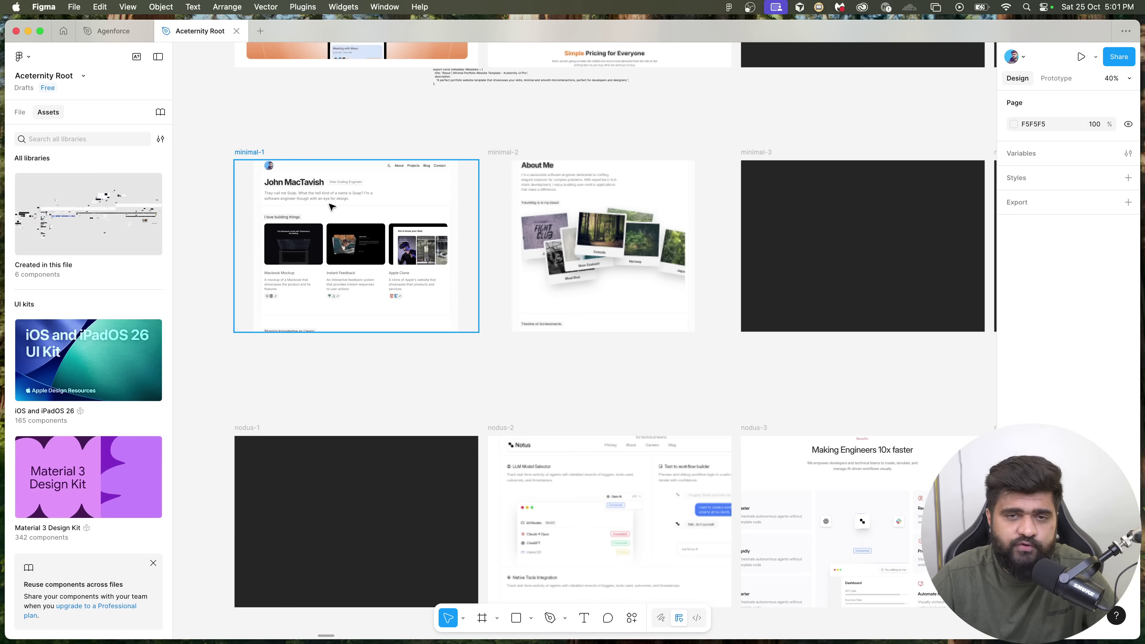
scroll(331, 207, "down", 2)
scroll(332, 206, "down", 6)
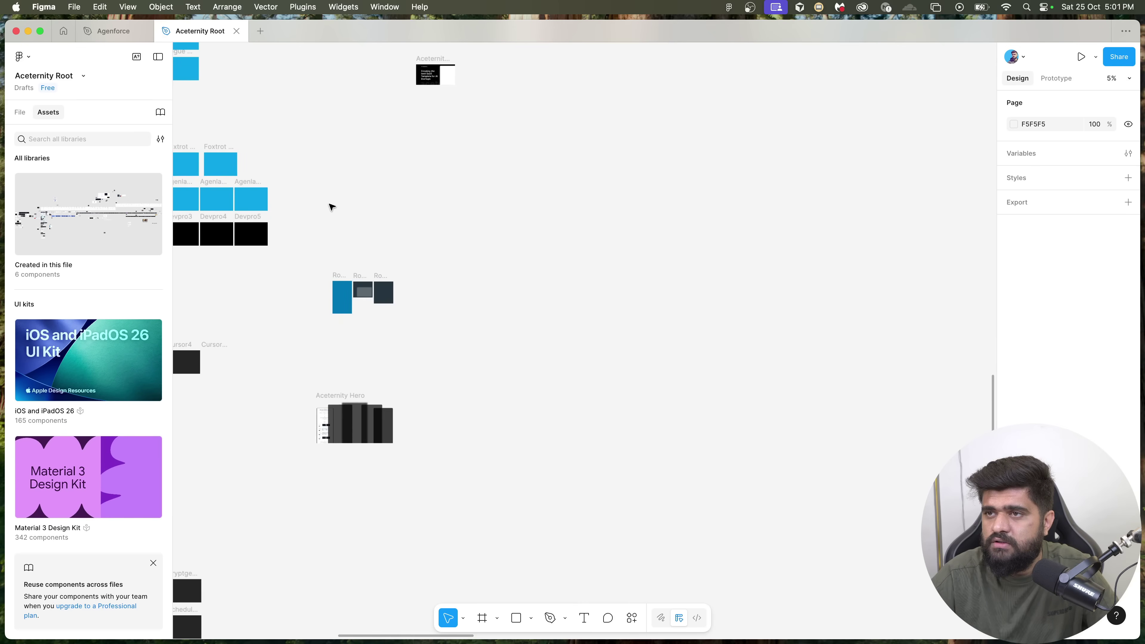
scroll(450, 221, "right", 10)
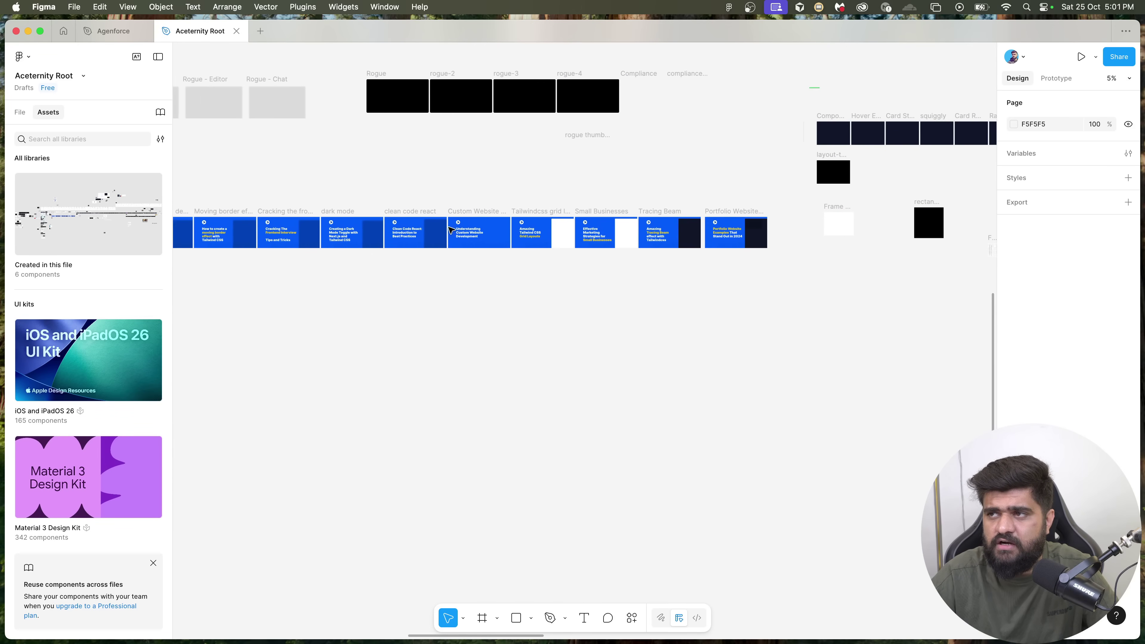
scroll(575, 239, "down", 3)
scroll(479, 180, "up", 6)
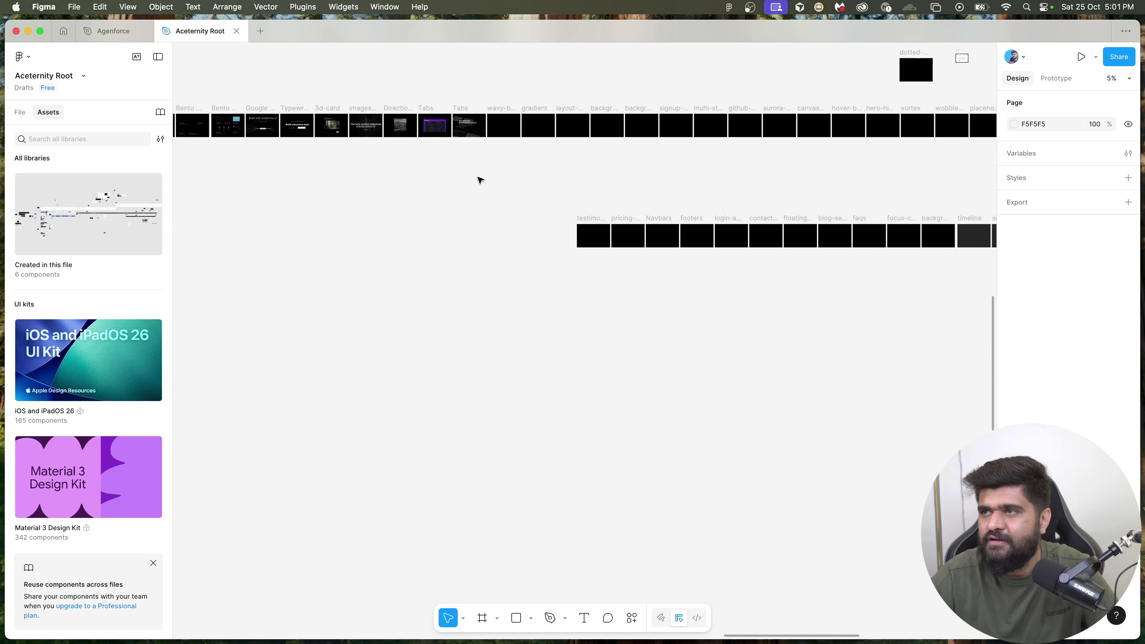
scroll(402, 230, "up", 6)
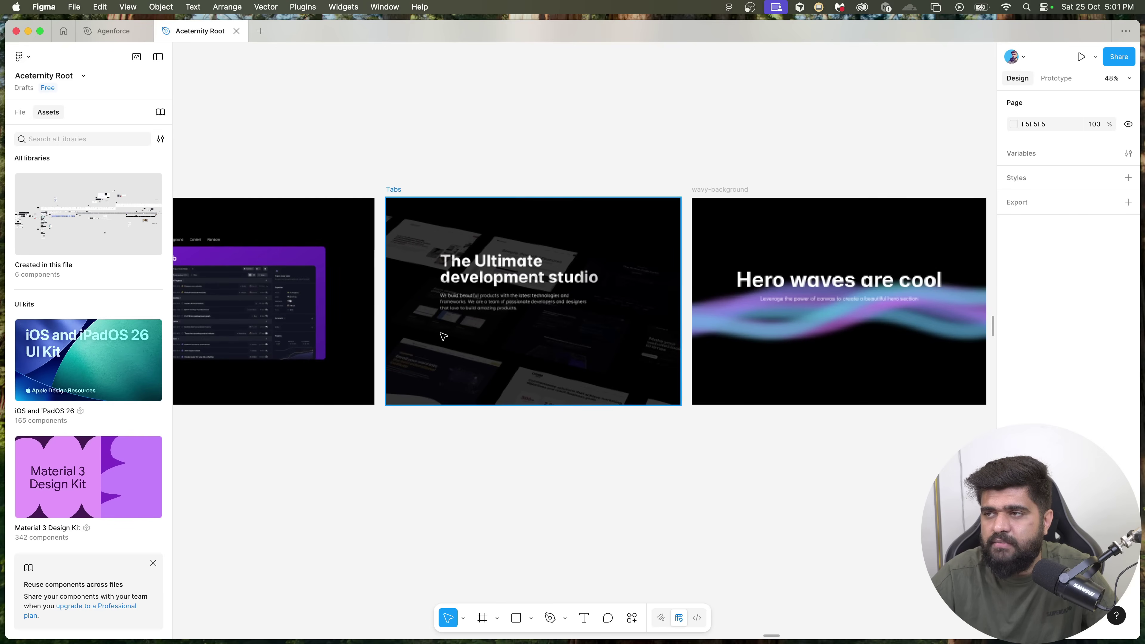
scroll(449, 360, "down", 10)
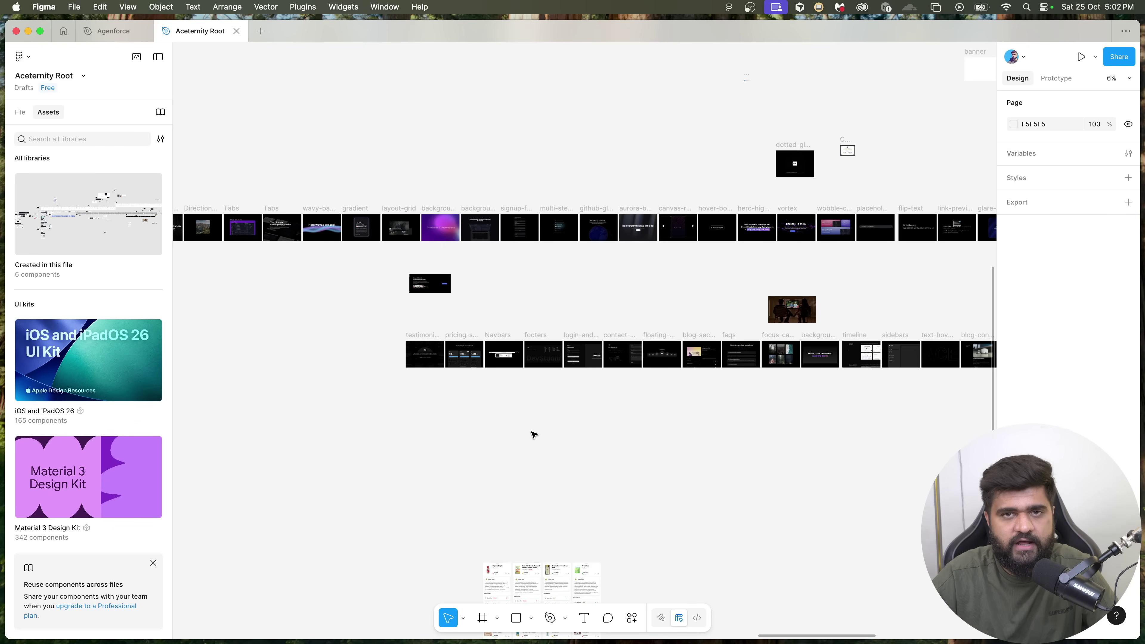
scroll(499, 334, "up", 5)
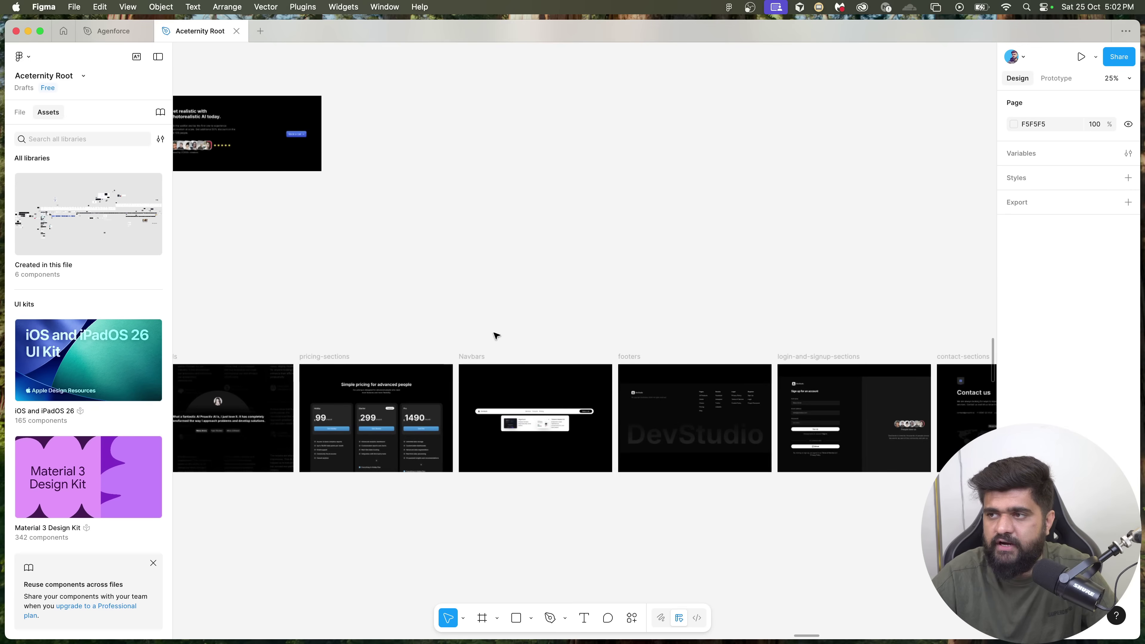
left_click(464, 357)
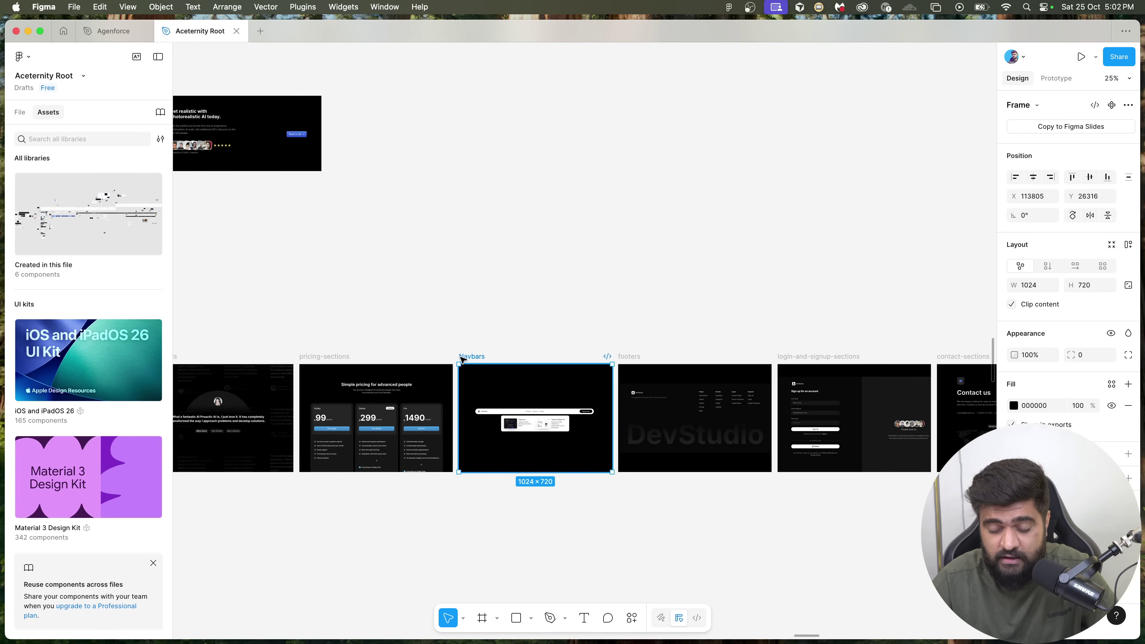
left_click(511, 260)
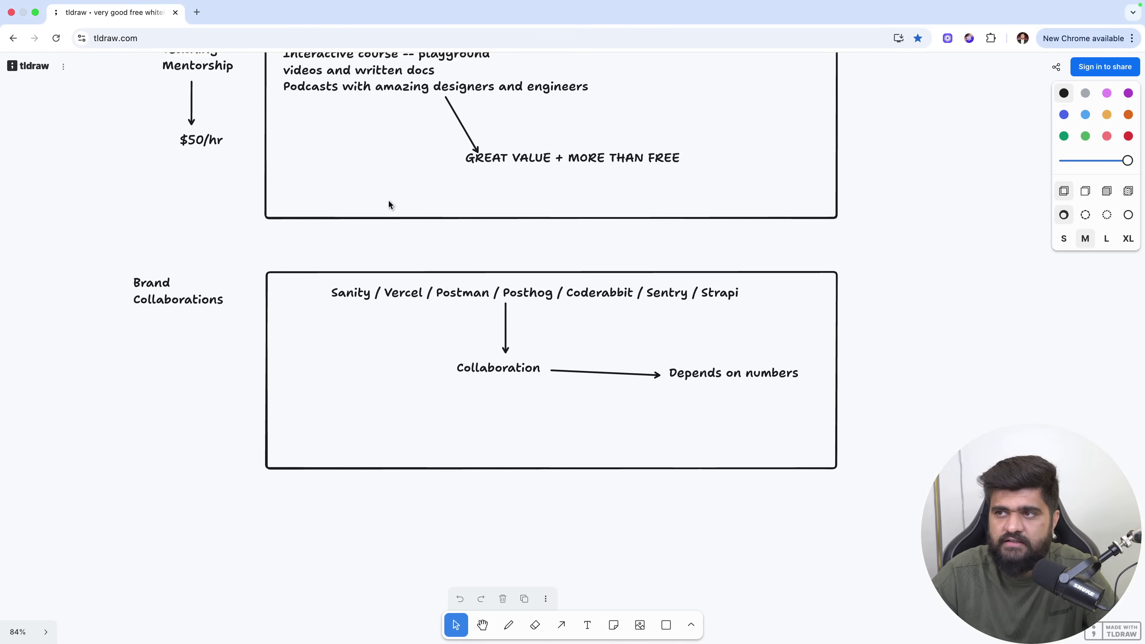
Clear the tldraw board and write 'Tech Stack that I use' with item '1. Next.js / React'.
key("ctrl+a")
key("Delete")
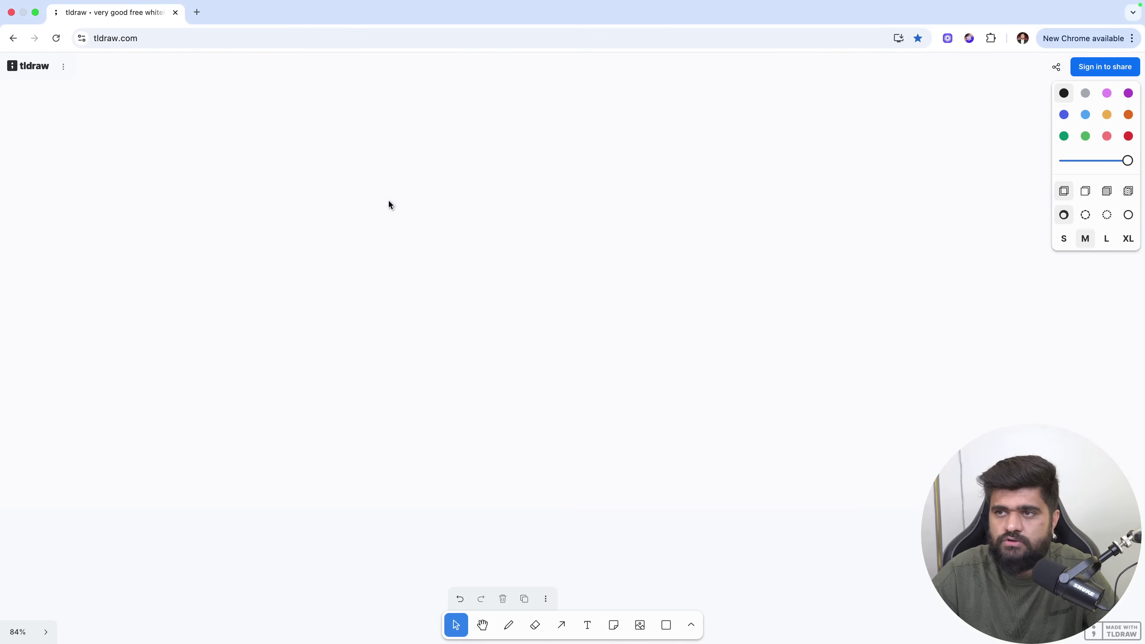
key("t")
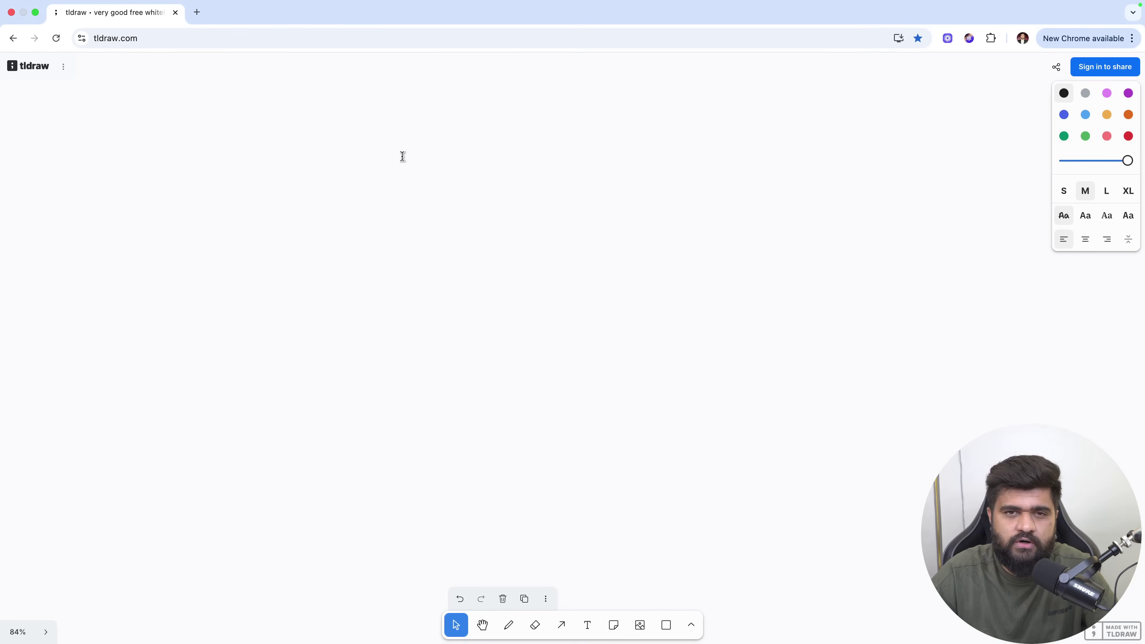
left_click(403, 156)
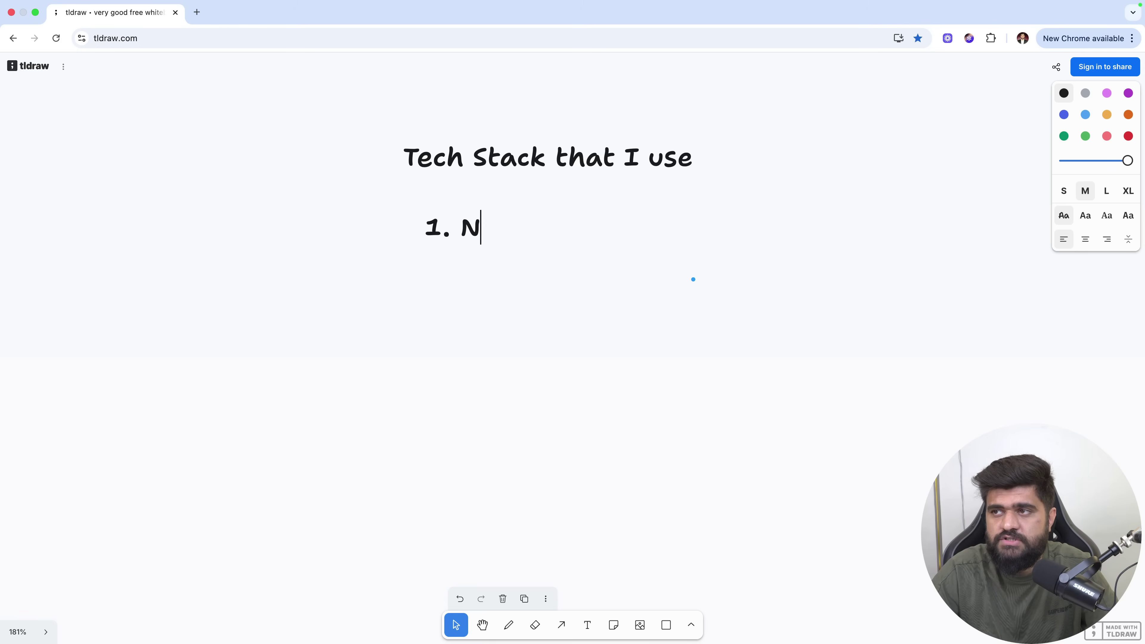
type("ext.")
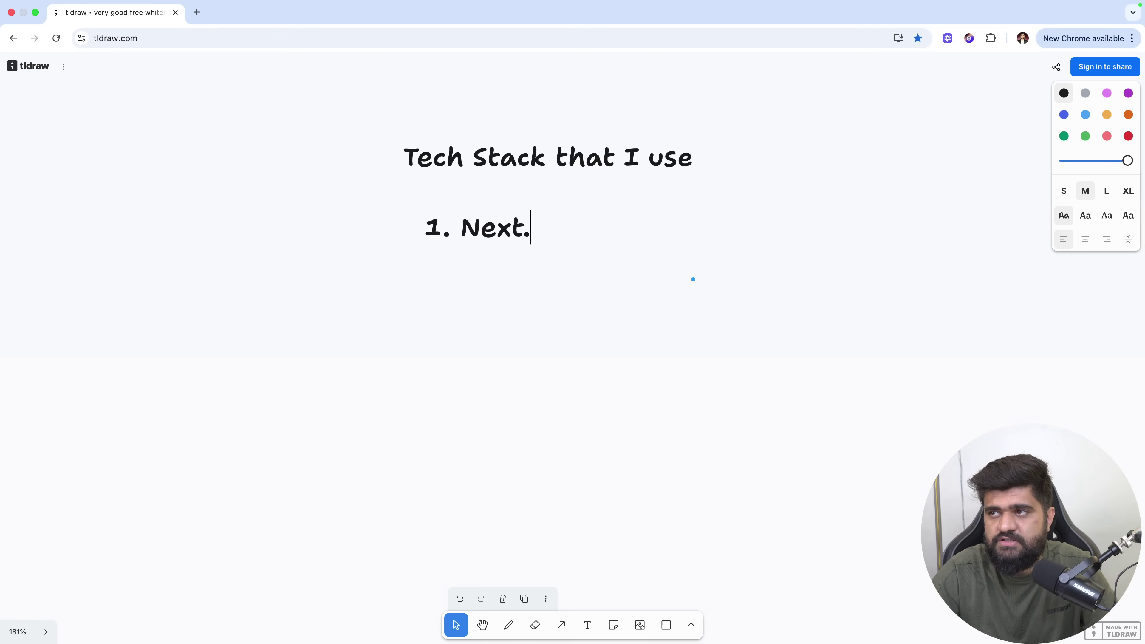
type("js / React")
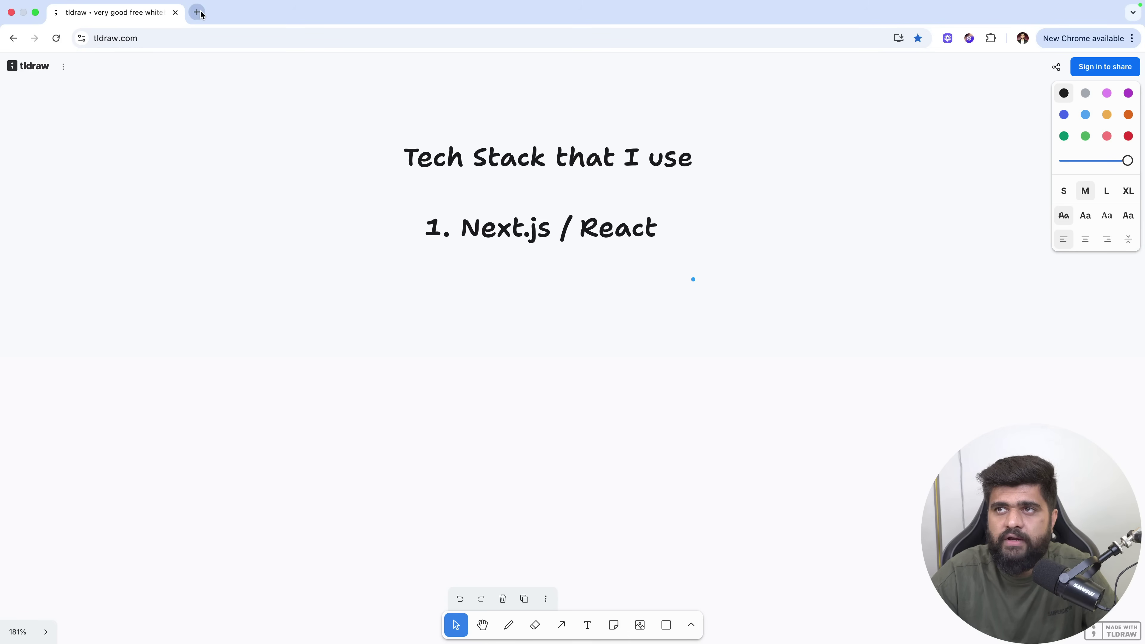
Load nextjs.org in a new tab, then return to the tldraw board.
left_click(197, 13)
type("nextjs.org")
key("Return")
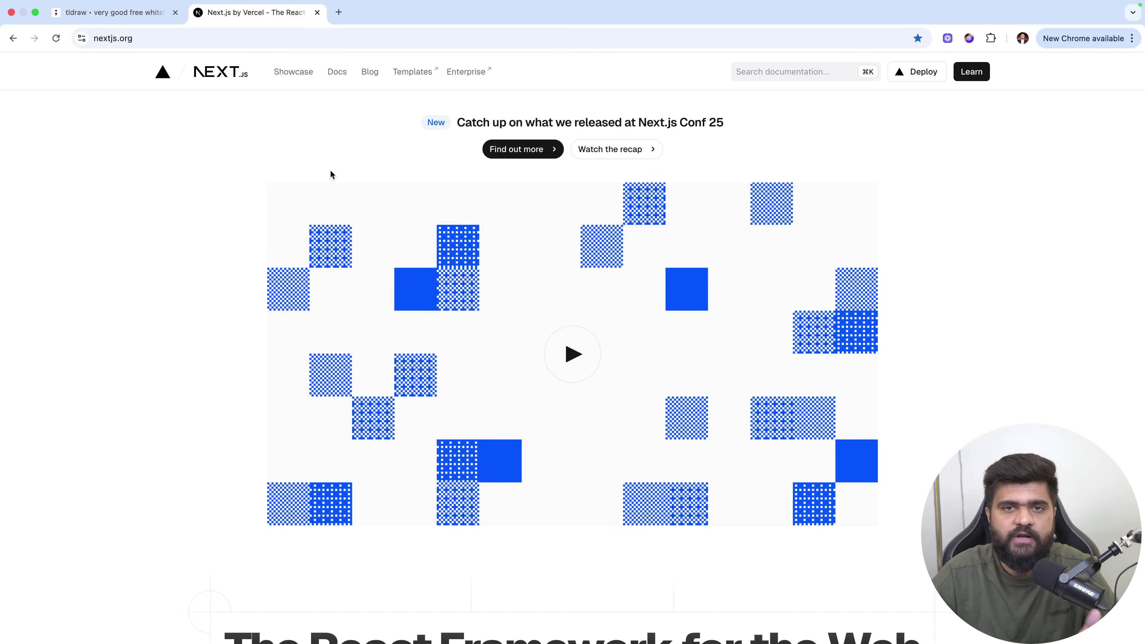
left_click(136, 22)
Add '2. Tailwind CSS for styling' to the tech stack list.
scroll(531, 325, "right", 3)
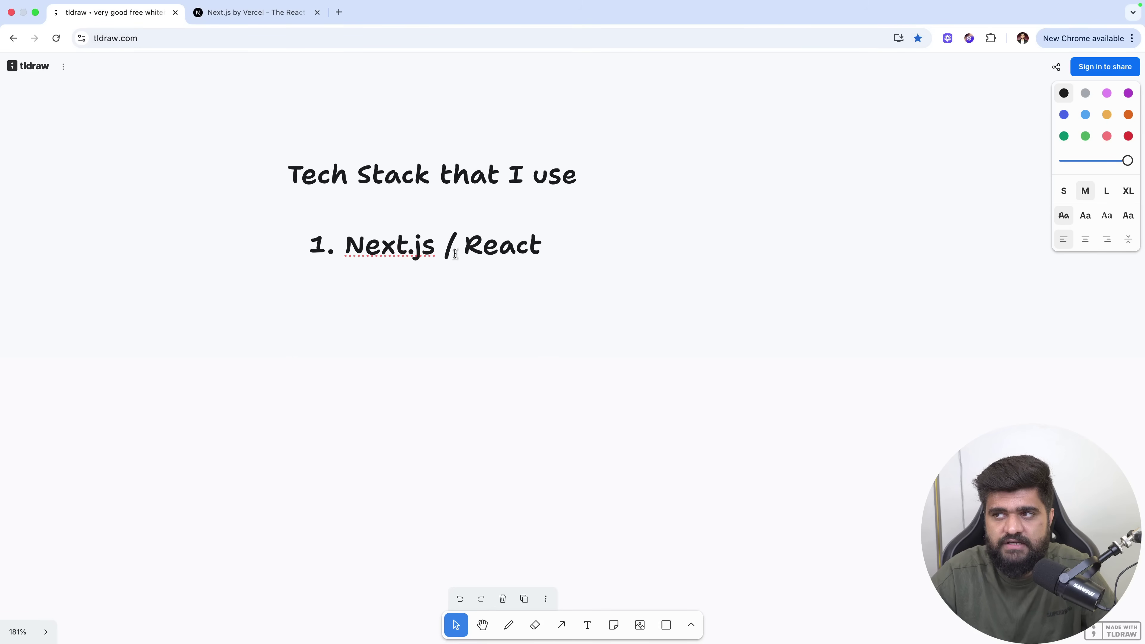
left_click(658, 259)
key("super+a")
left_click(640, 242)
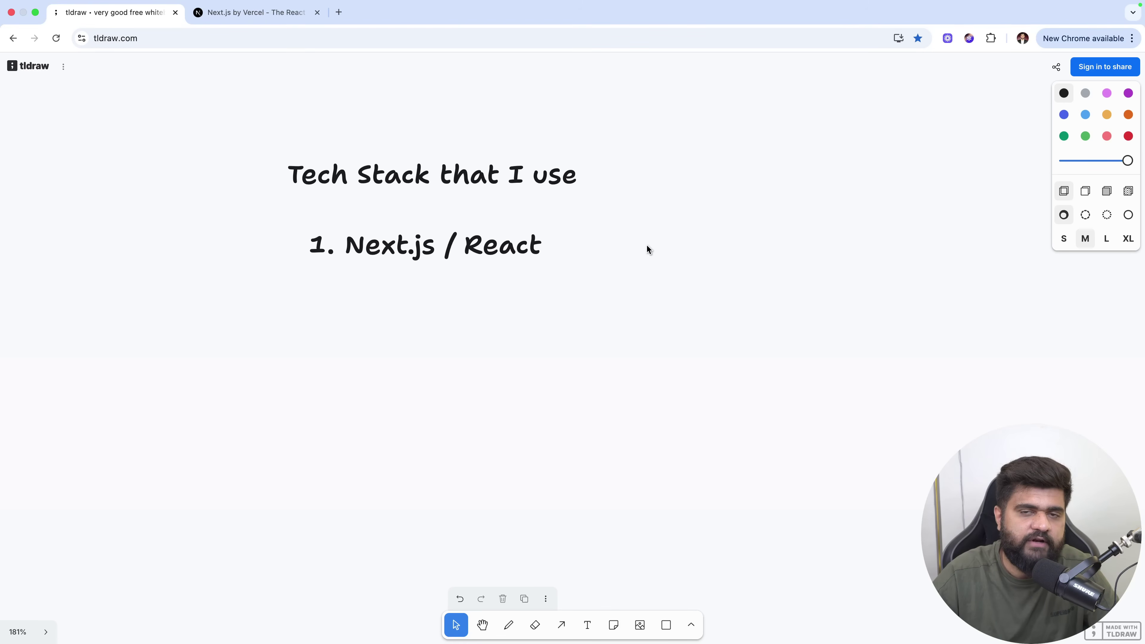
left_click(401, 265)
left_click(402, 266)
type("2. ")
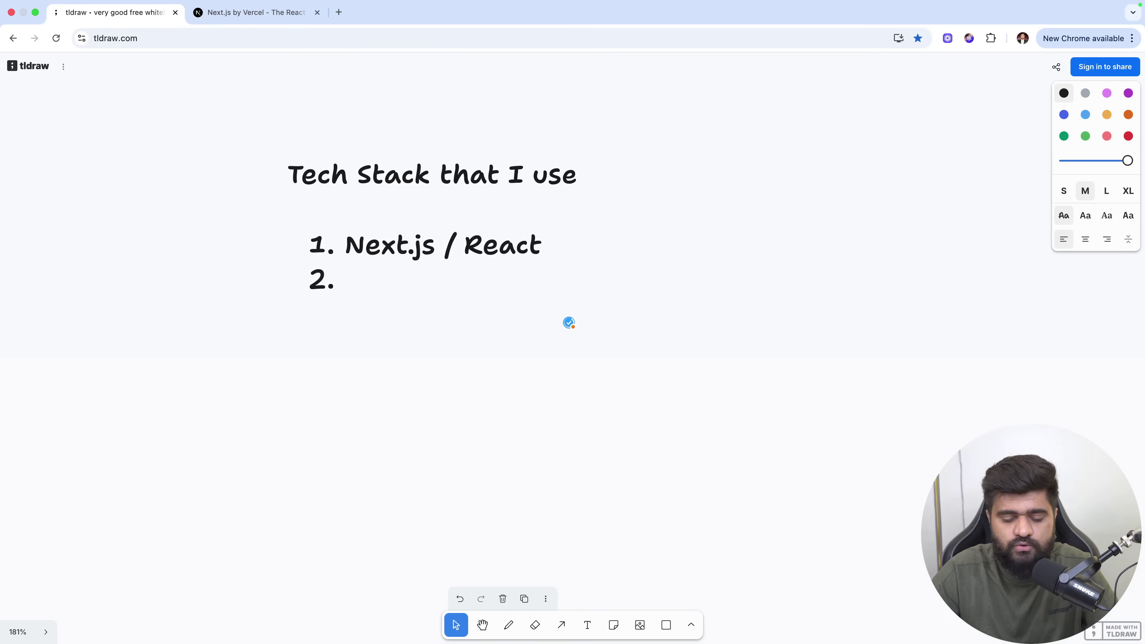
type("Tailwind CSS for styling")
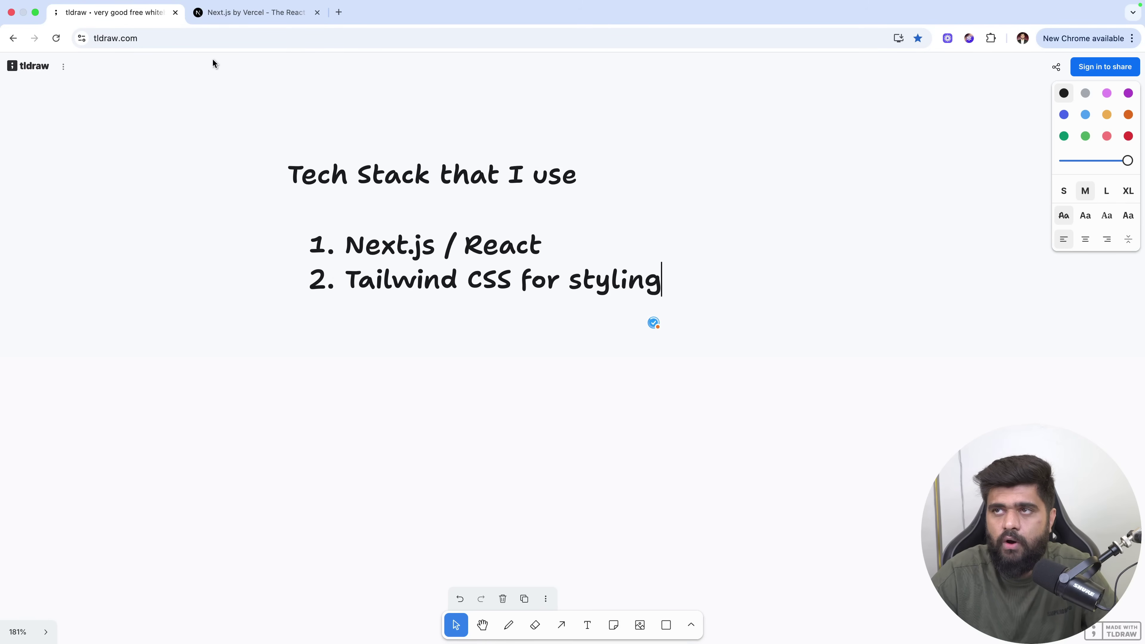
Open tailwindcss.com in a new browser tab.
left_click(333, 13)
type("tailwi")
key("Return")
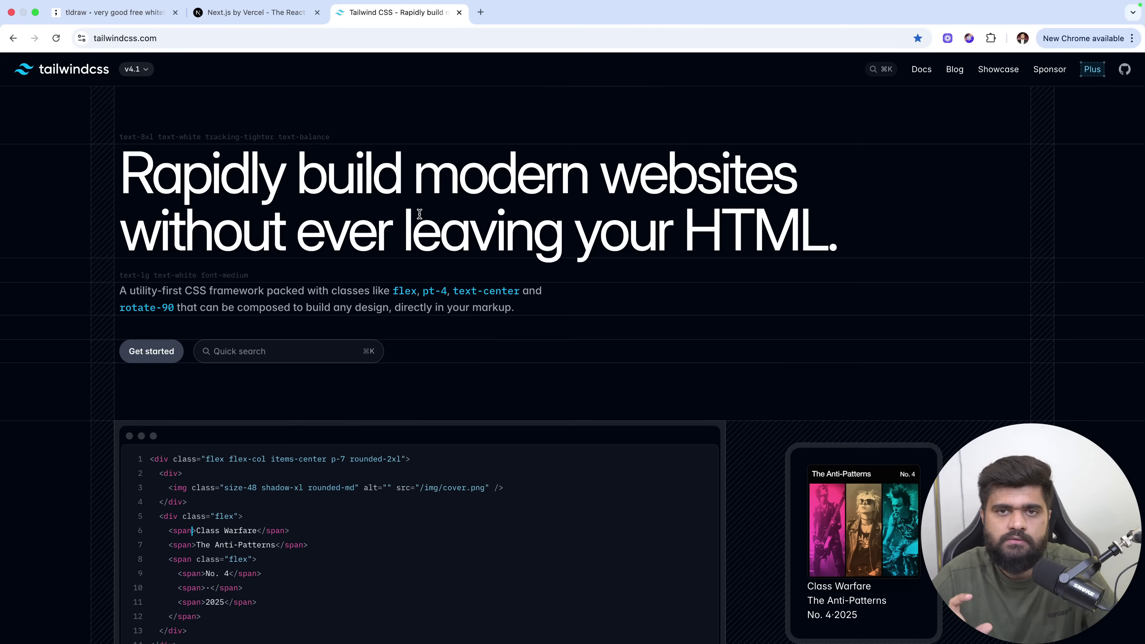
Scroll down the Tailwind CSS homepage to its layout demo.
scroll(419, 214, "down", 2)
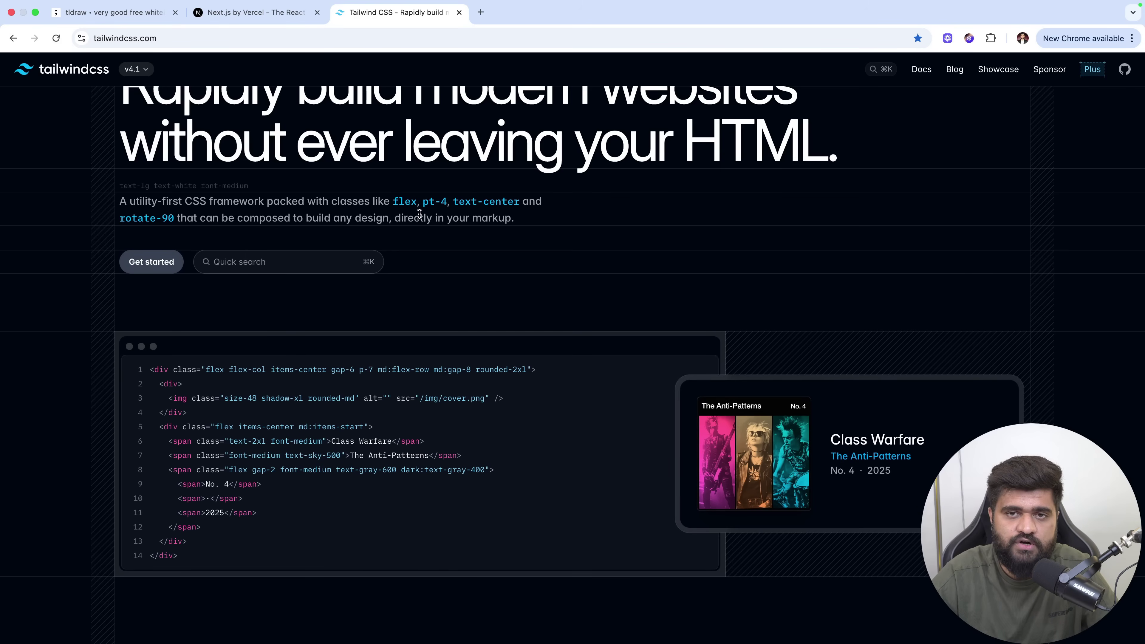
Back in tldraw, add '3. Shadcn UI / Aceternity UI PRO' and select 'Shadcn UI'.
key("ctrl+shift+Tab")
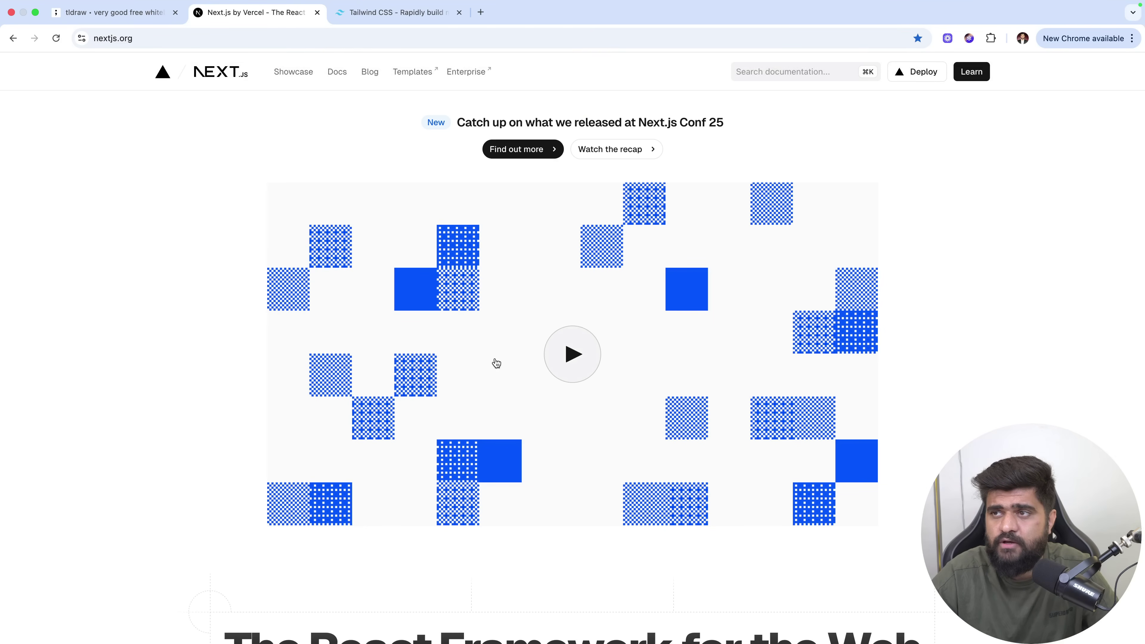
key("ctrl+shift+Tab")
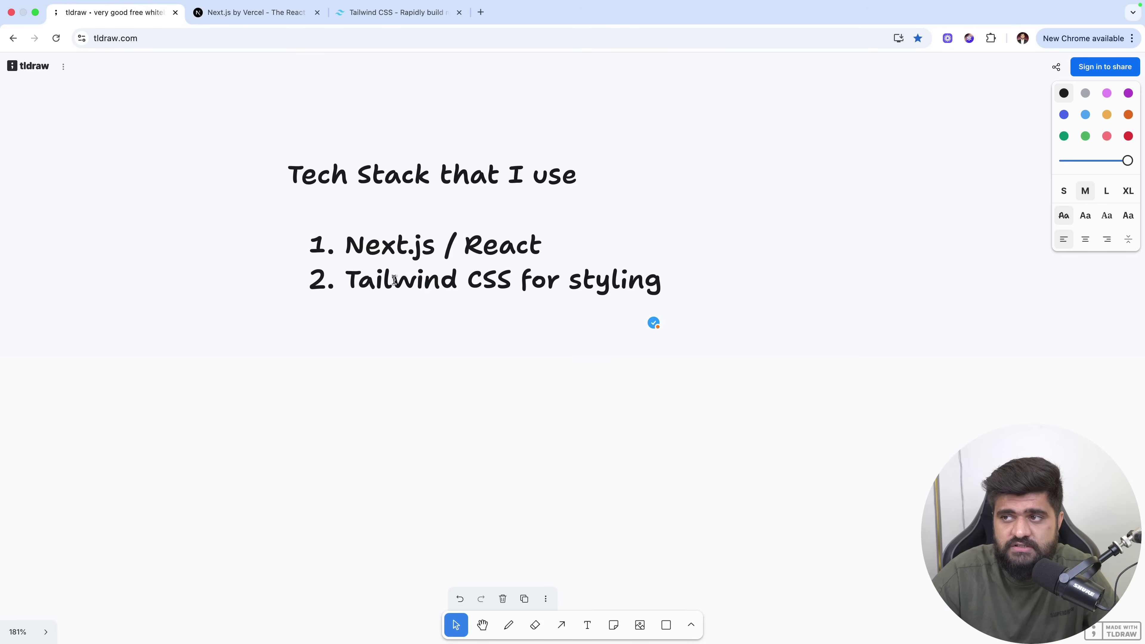
key("Return")
type("Shadcn ")
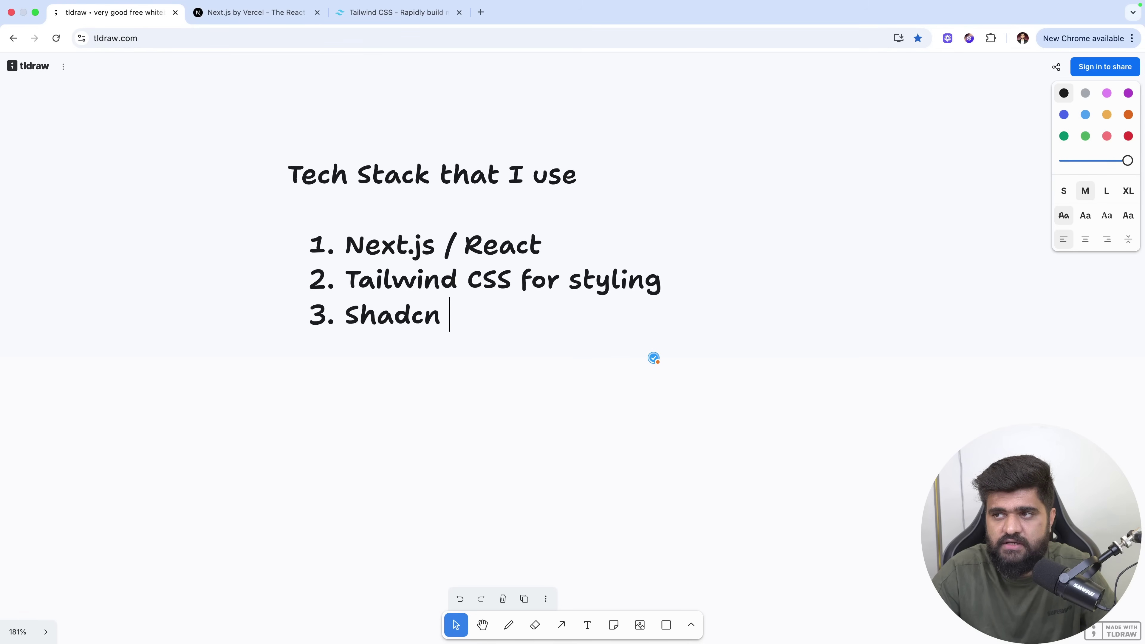
type("UI / Aceternitu")
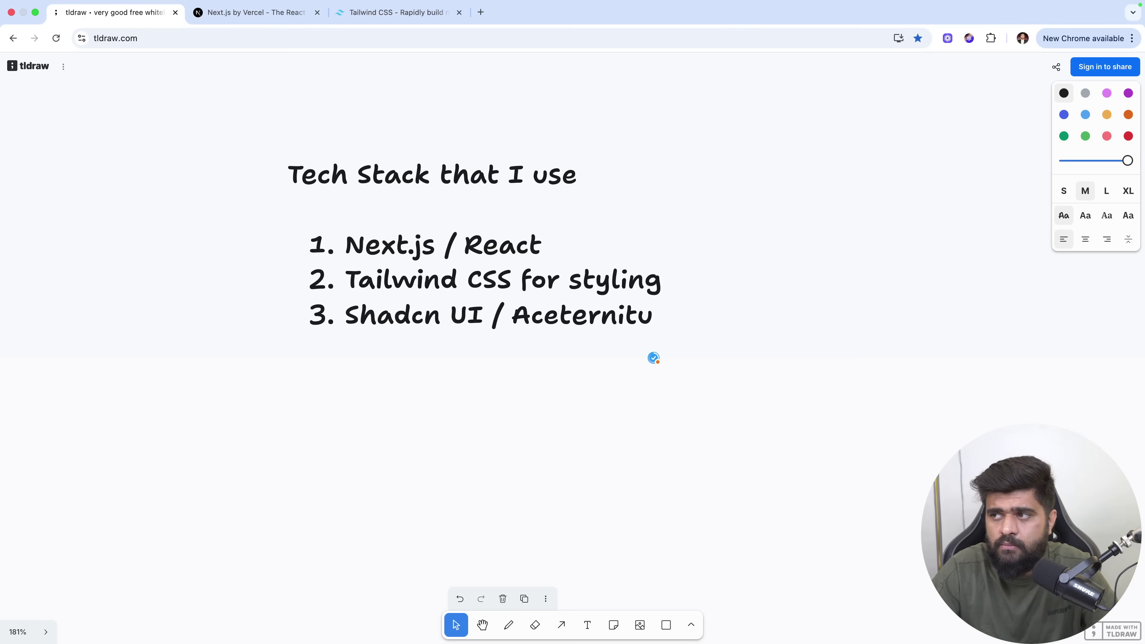
key("BackSpace")
key("BackSpace")
type("ty UI Pro")
key("shift+Left")
key("shift+Left")
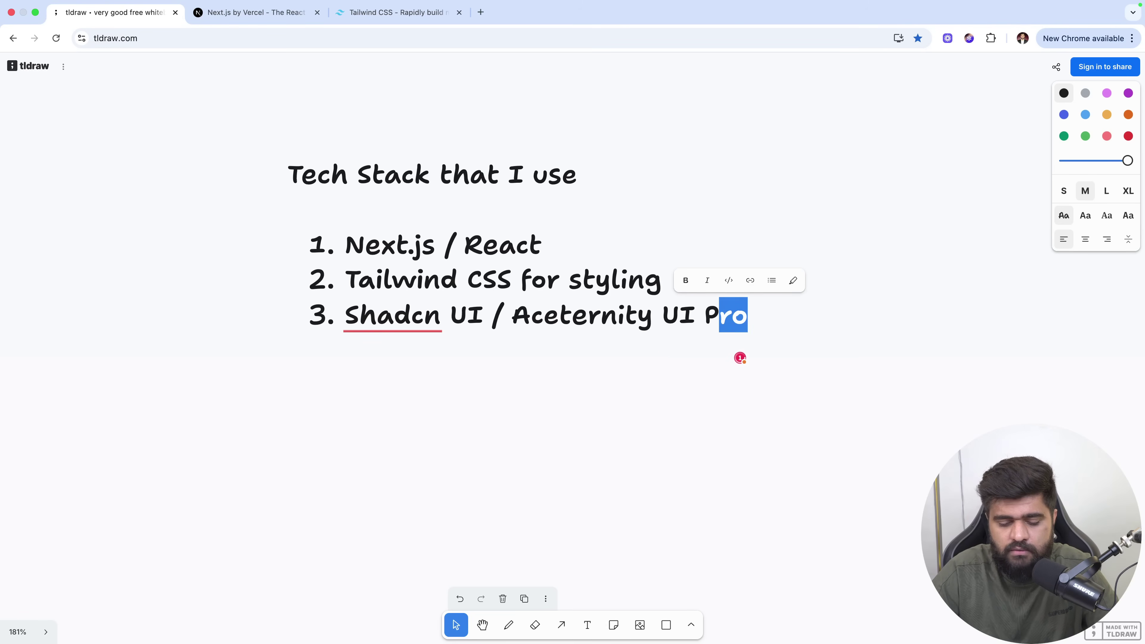
type("RO")
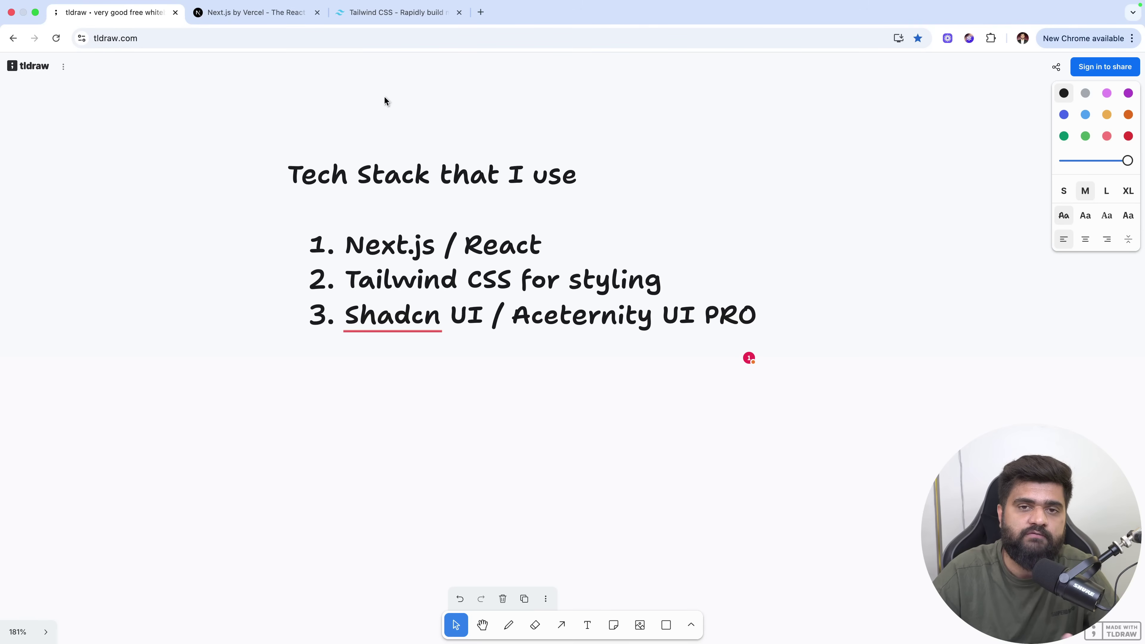
left_click_drag(343, 317, 483, 322)
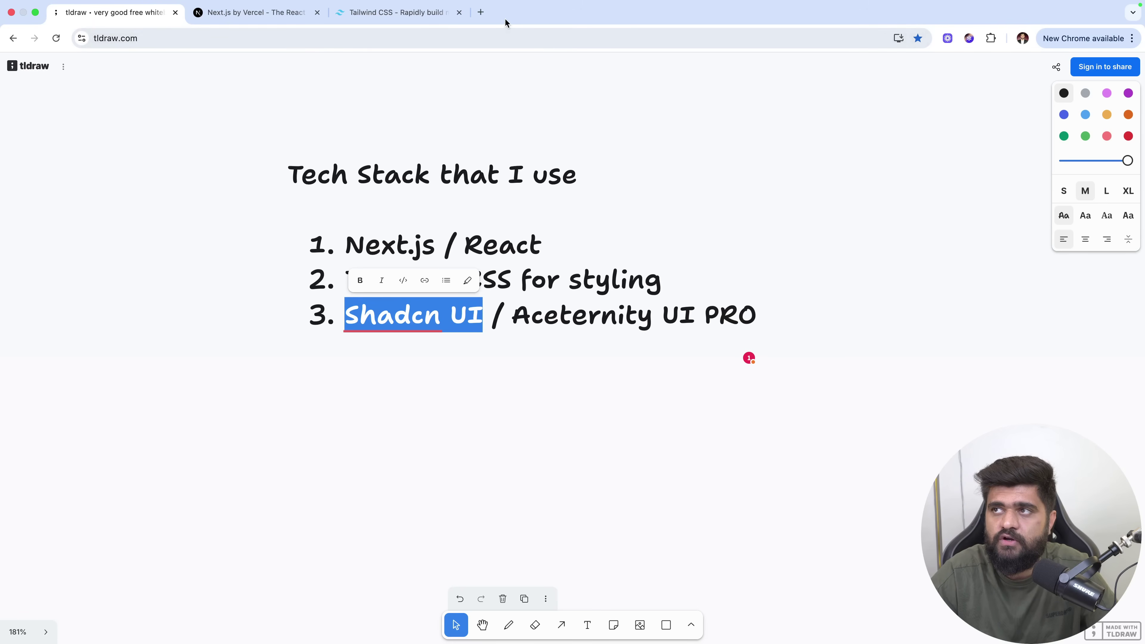
Open ui.shadcn.com in a new tab and go to its components documentation.
left_click(480, 12)
type("ui.shadcn.com")
key("Return")
left_click(131, 73)
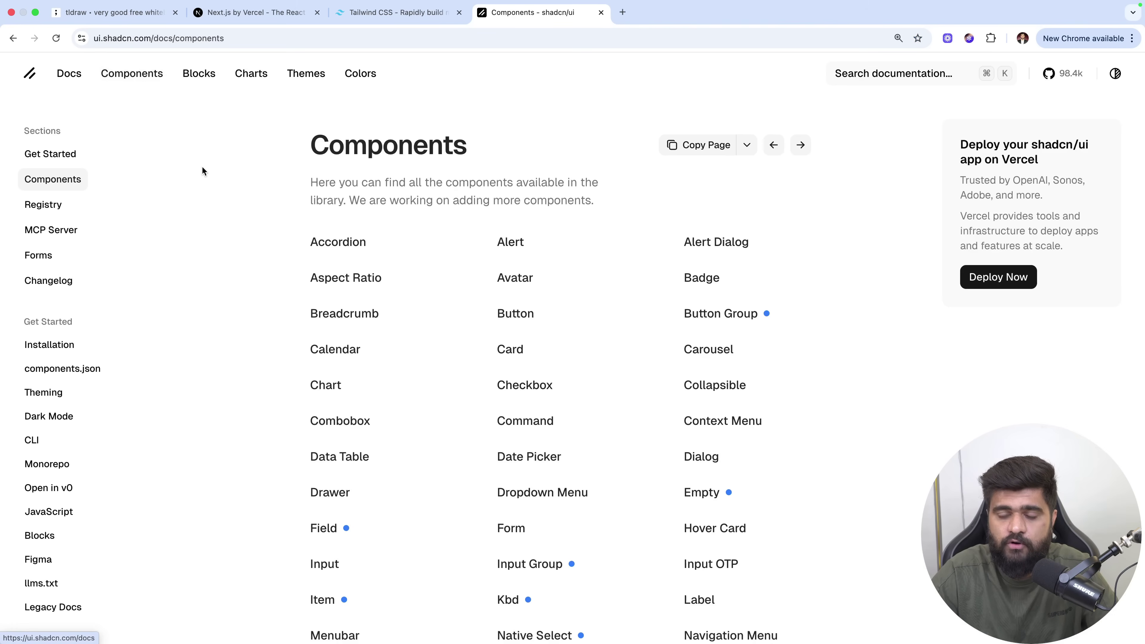
Search for the Combobox docs and try its framework picker demo.
key("super+k")
type("combox")
key("Return")
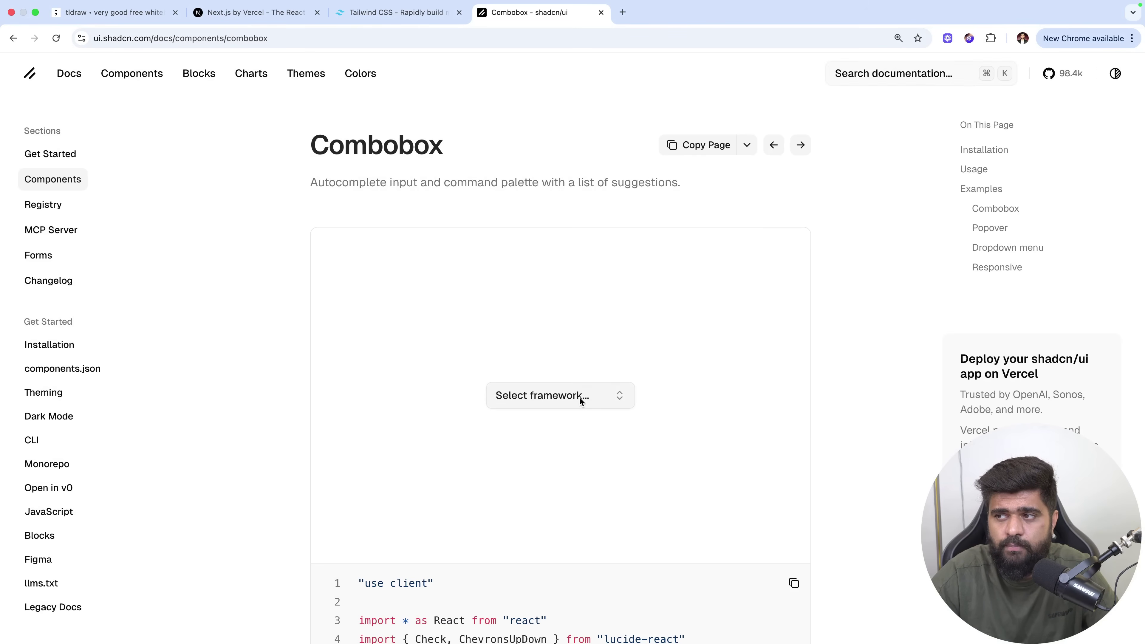
left_click(579, 397)
key("Escape")
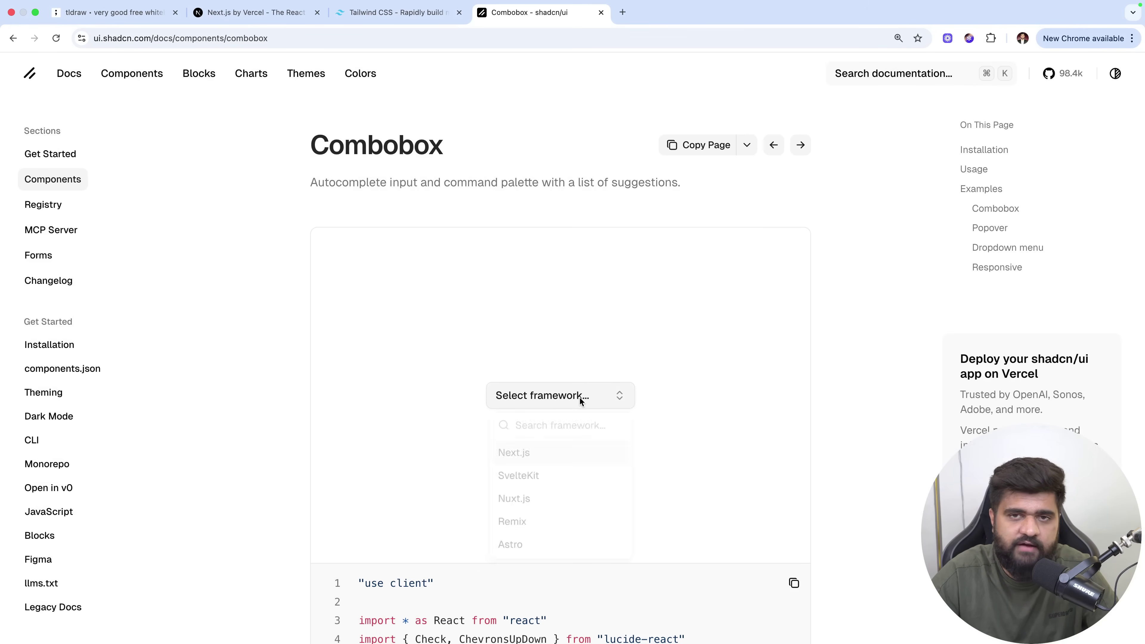
Open the Dropdown Menu docs and try its demo.
key("super+k")
type("drop")
key("Return")
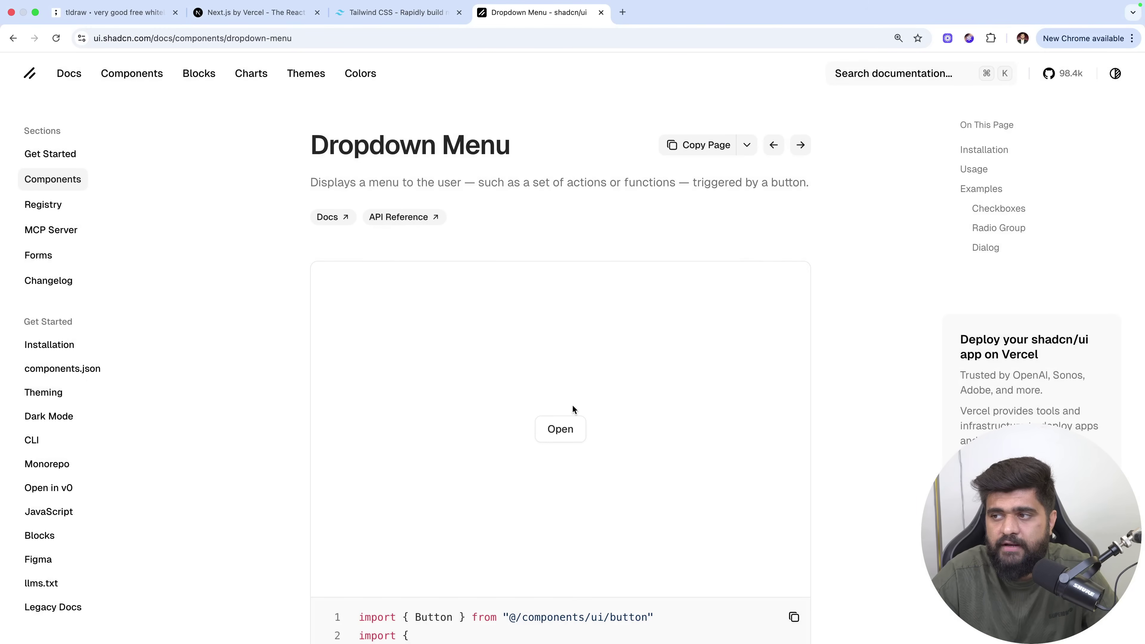
double_click(560, 417)
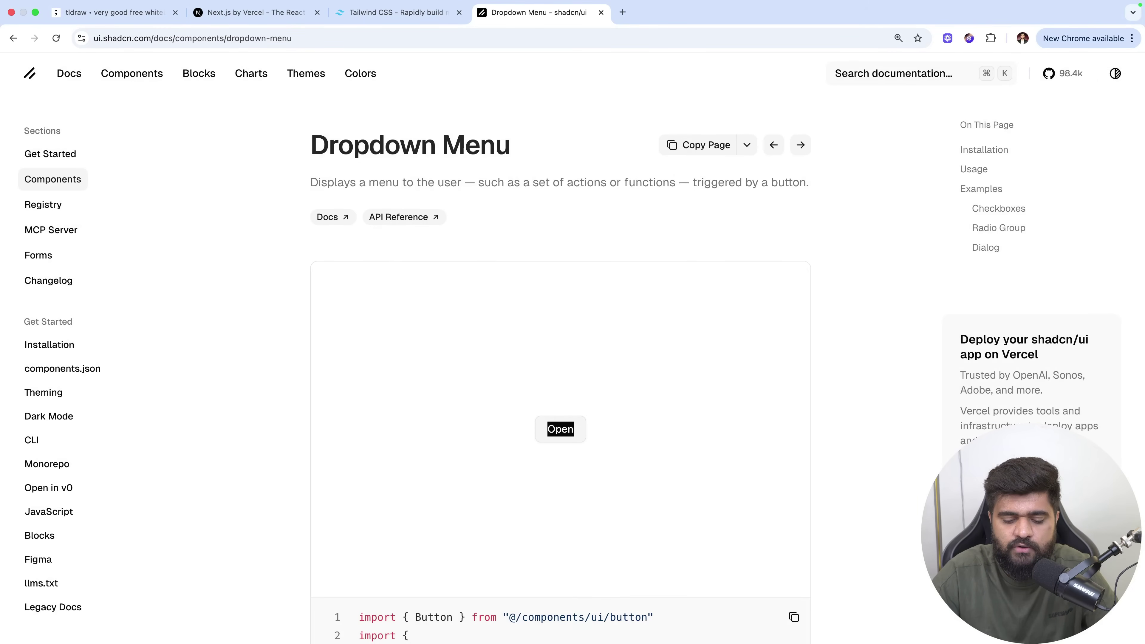
Open the Navigation Menu docs and explore its live demo.
key("super+k")
type("navbar")
key("BackSpace")
key("BackSpace")
key("BackSpace")
type("igation")
key("Return")
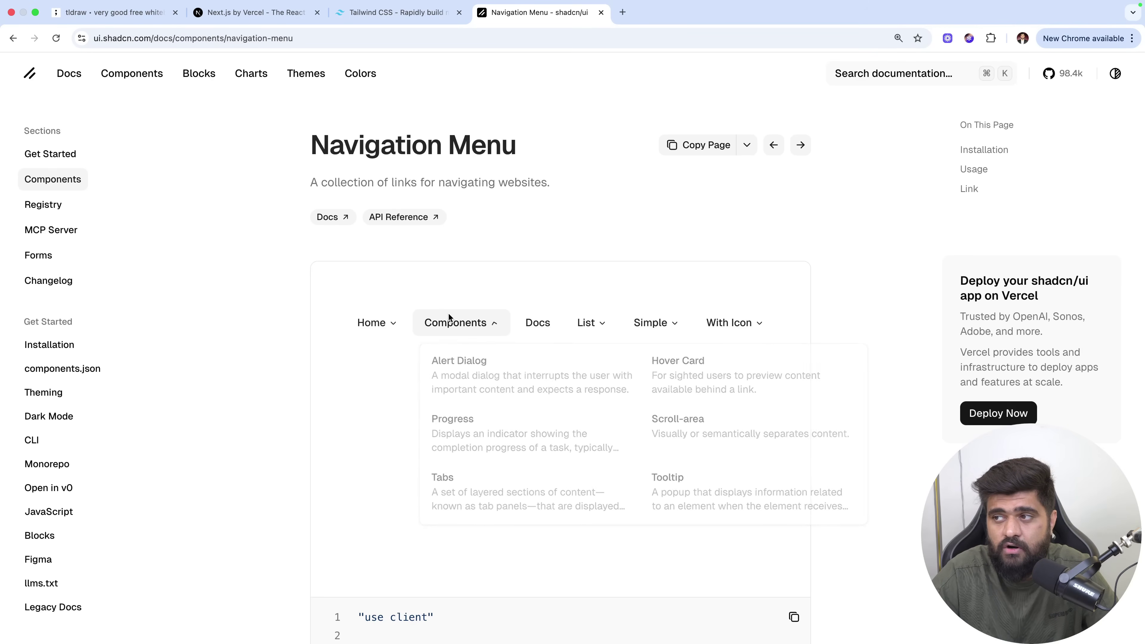
mouse_move(359, 330)
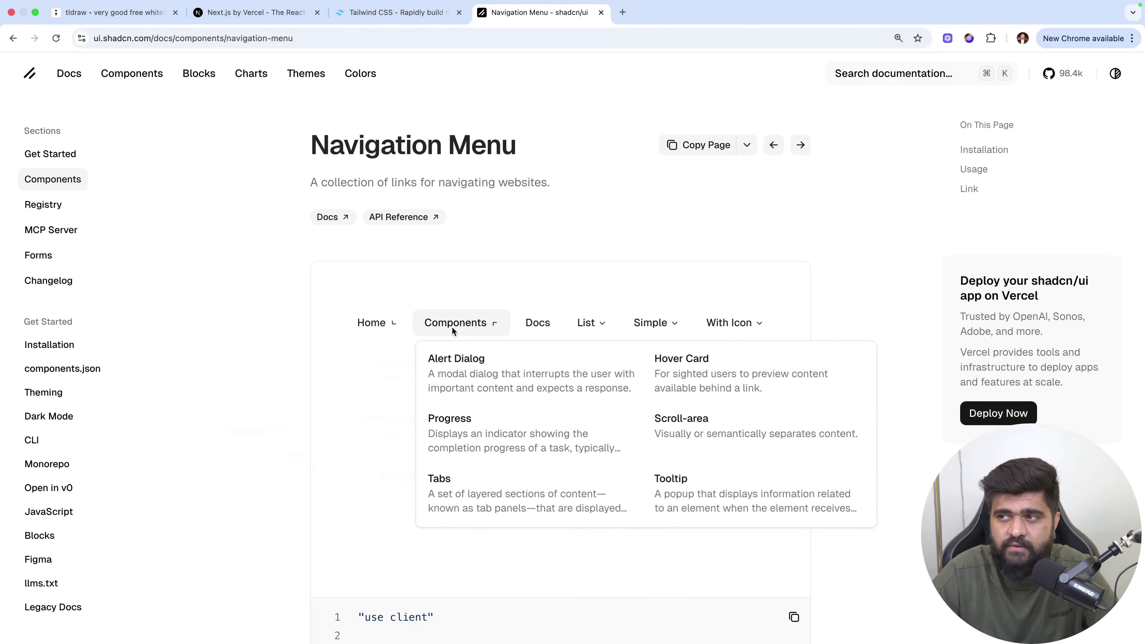
mouse_move(603, 328)
mouse_move(453, 316)
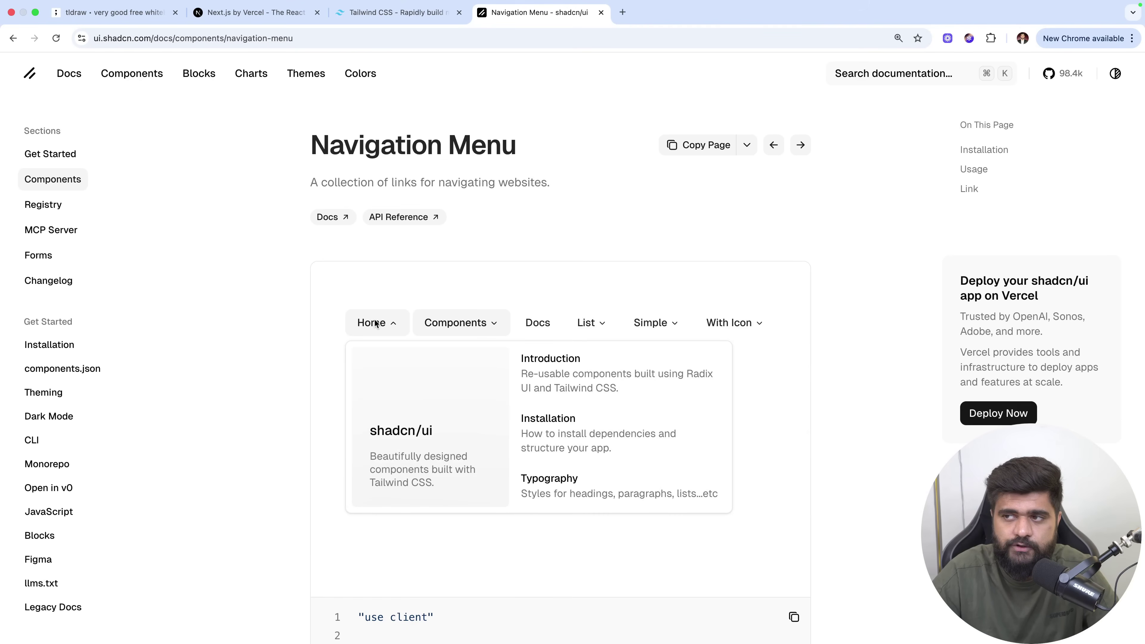
scroll(55, 365, "down", 15)
scroll(54, 363, "up", 18)
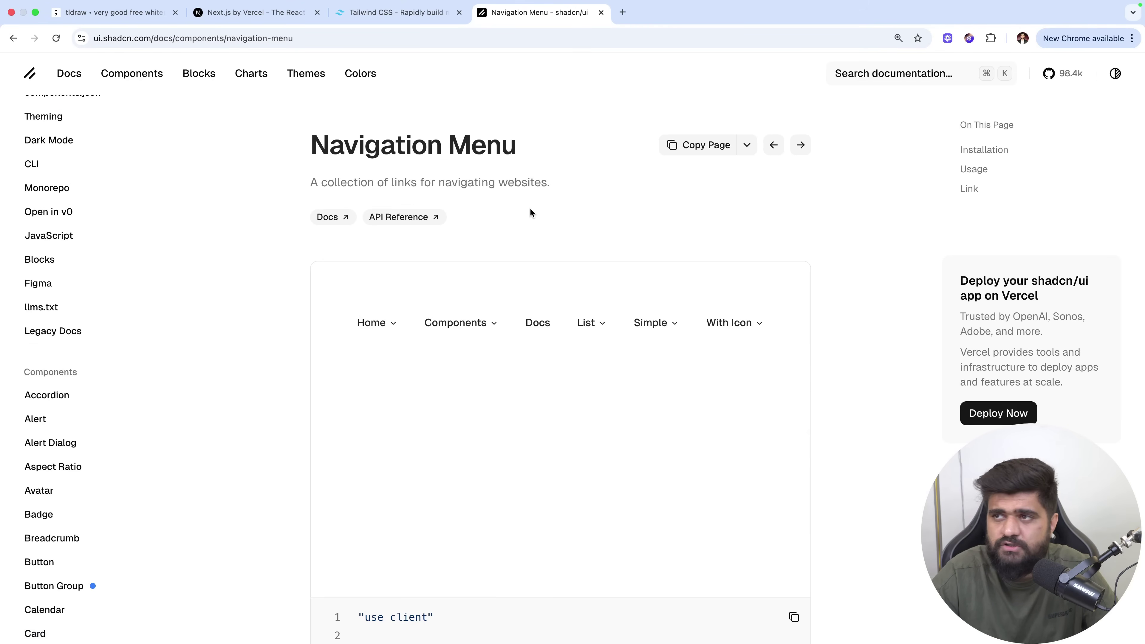
Go to the Aceternity UI Pro site at pro.aceternity.com.
left_click(467, 47)
type("a")
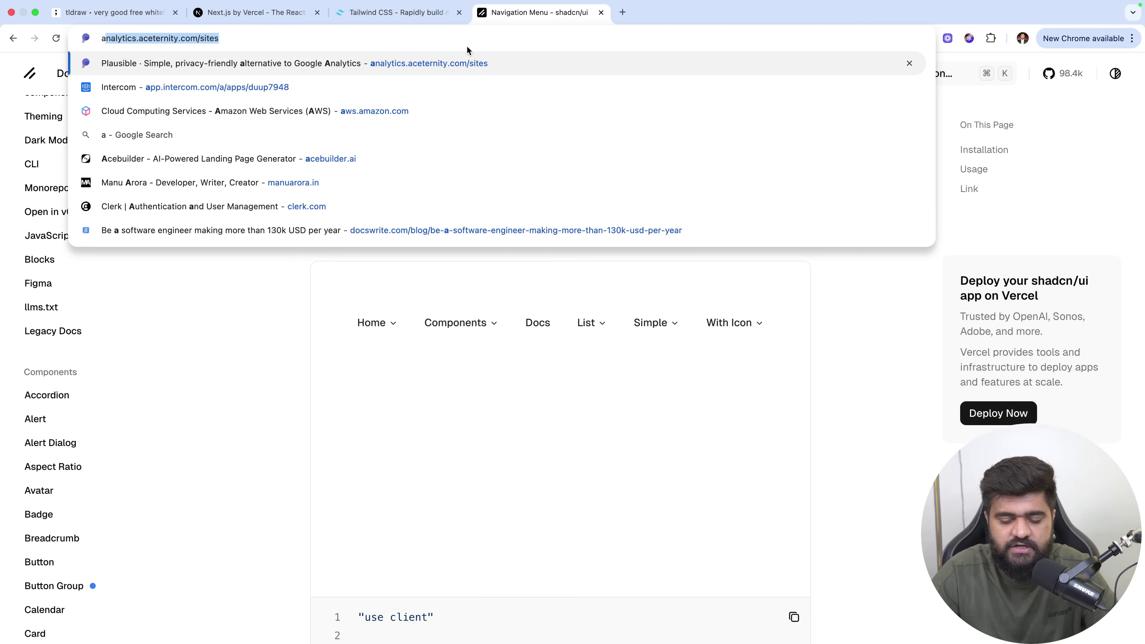
key("BackSpace")
key("BackSpace")
type("pro.acete")
key("Return")
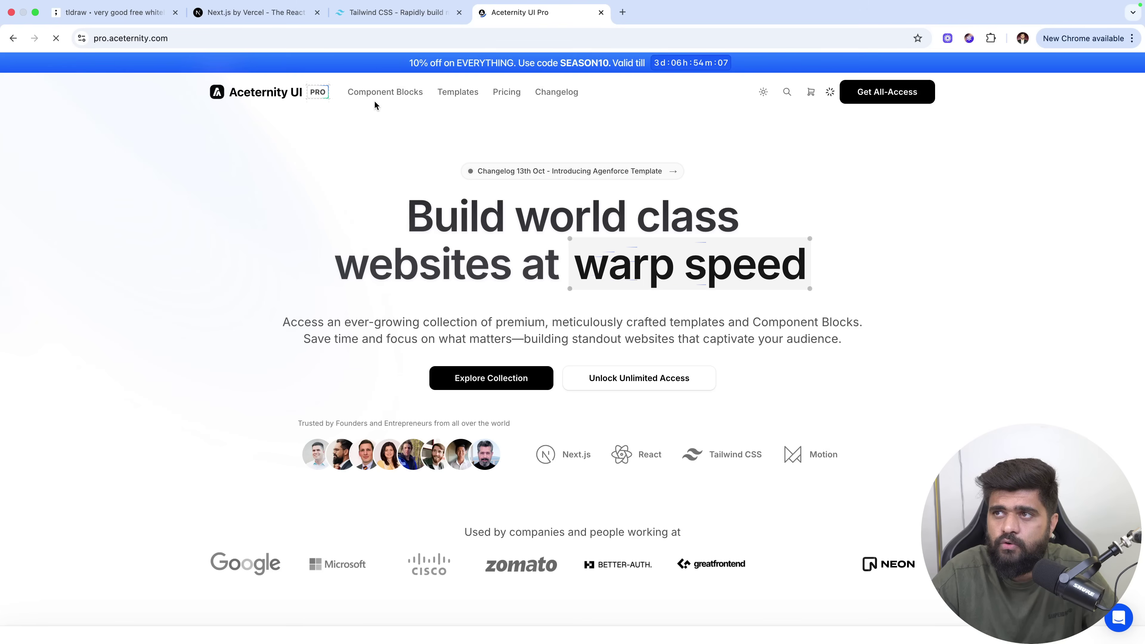
Find 'bento' in Component Blocks and browse the Bento Grids page.
left_click(406, 77)
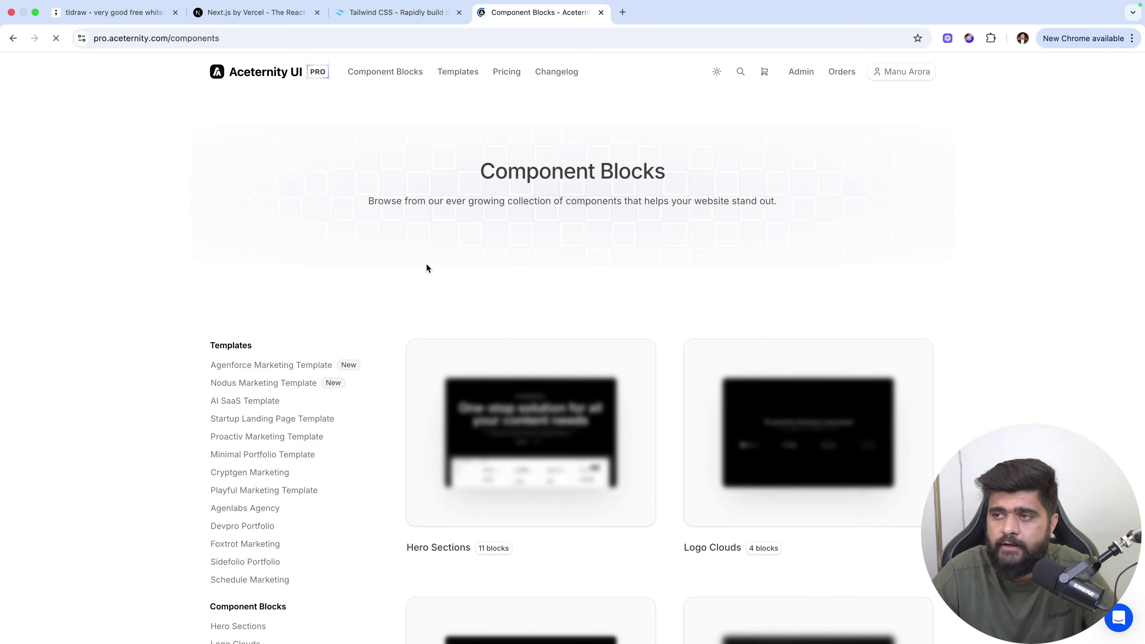
key("super+k")
type("bento")
key("Return")
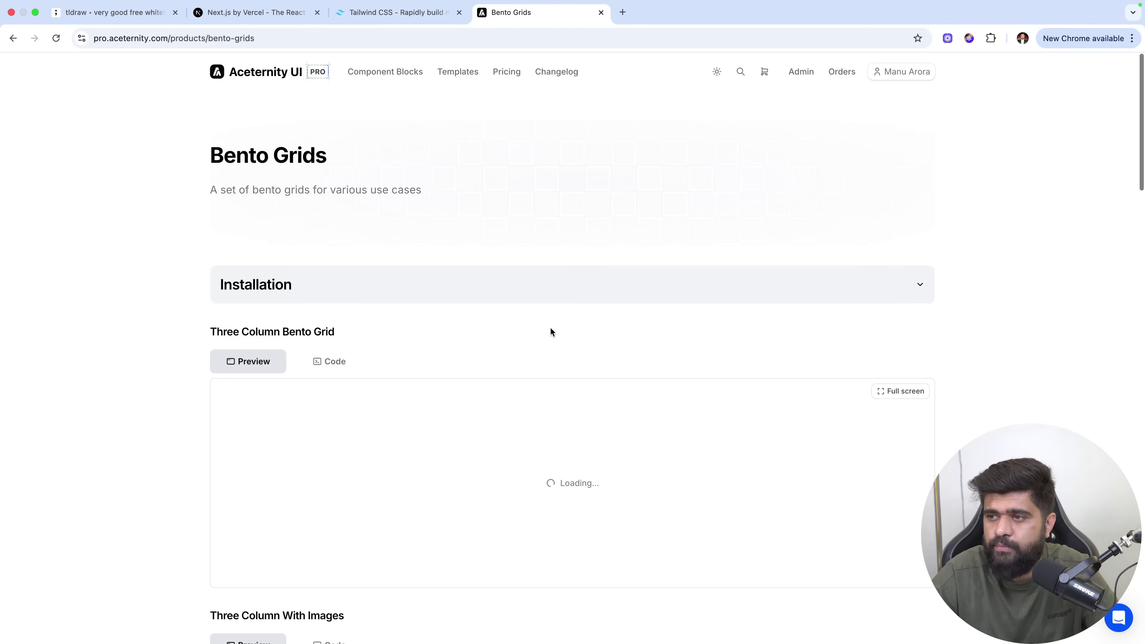
scroll(549, 329, "down", 15)
scroll(549, 330, "down", 15)
scroll(550, 329, "up", 6)
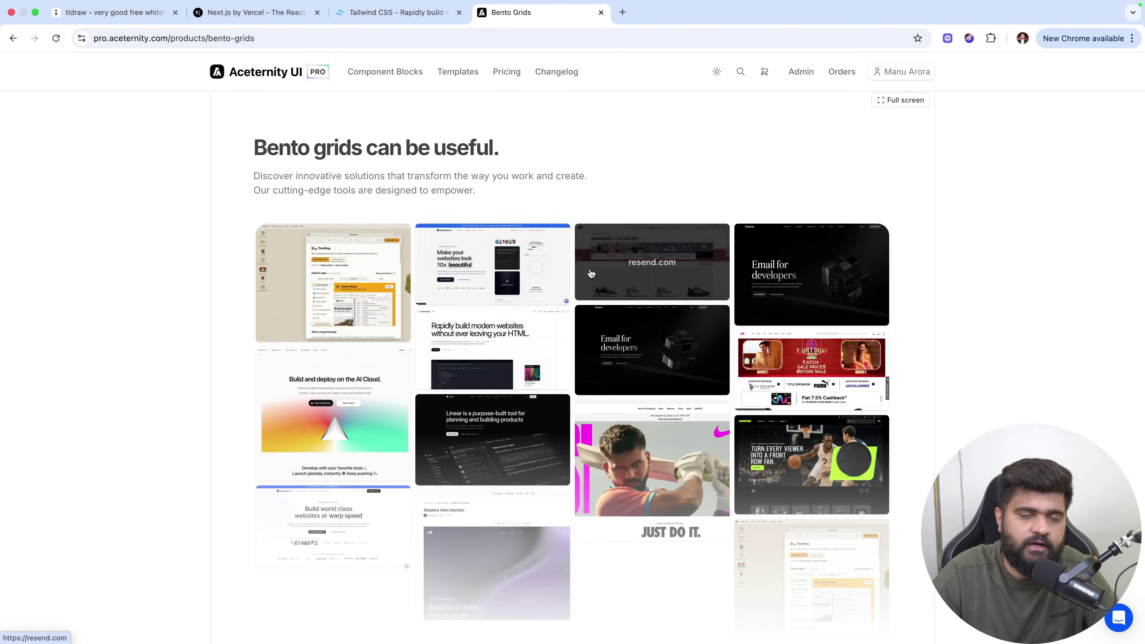
scroll(589, 271, "down", 10)
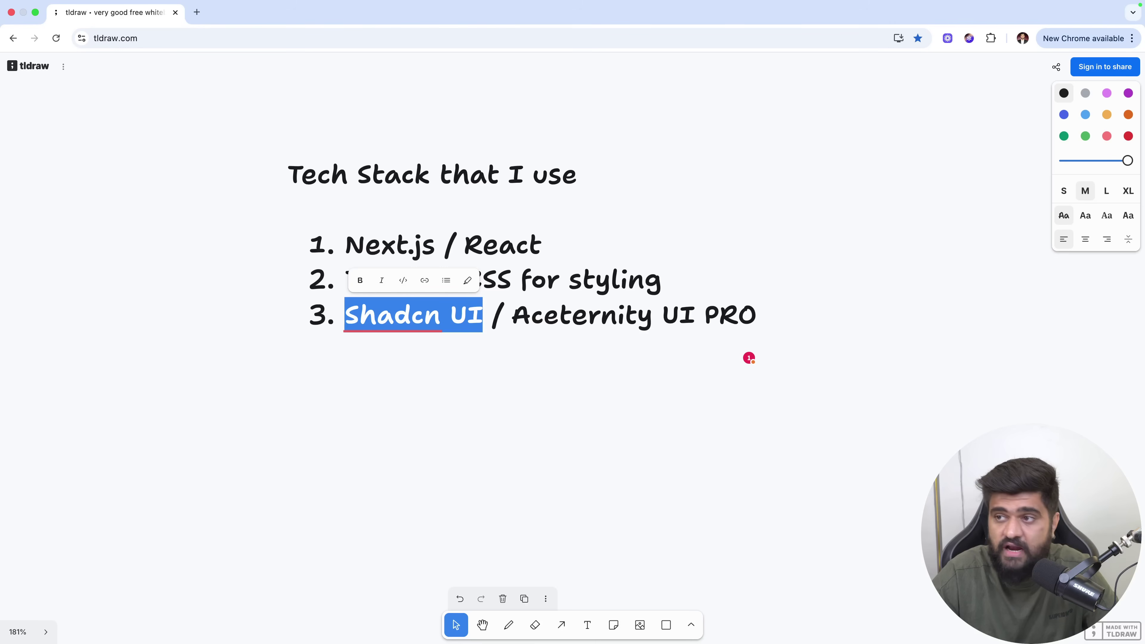
Add a fourth list item 'Motion for react' on the tldraw board.
left_click(753, 309)
key("Return")
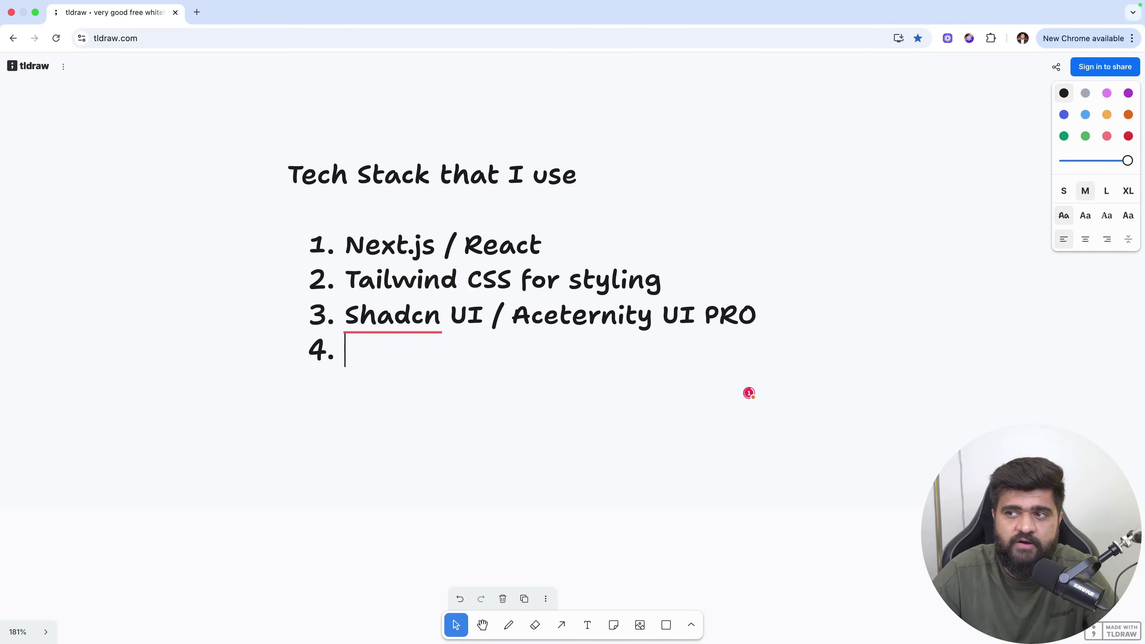
type("Motion for react")
Open motion.dev in a new browser tab.
mouse_move(250, 31)
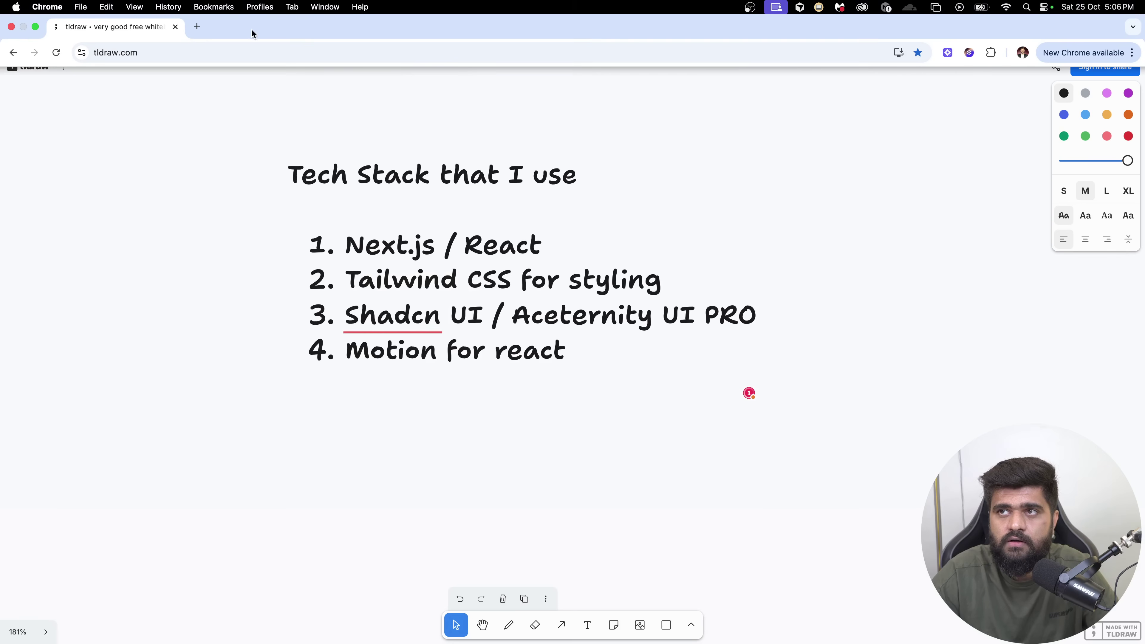
left_click(198, 27)
type("o")
key("BackSpace")
key("BackSpace")
type("motion")
key("Return")
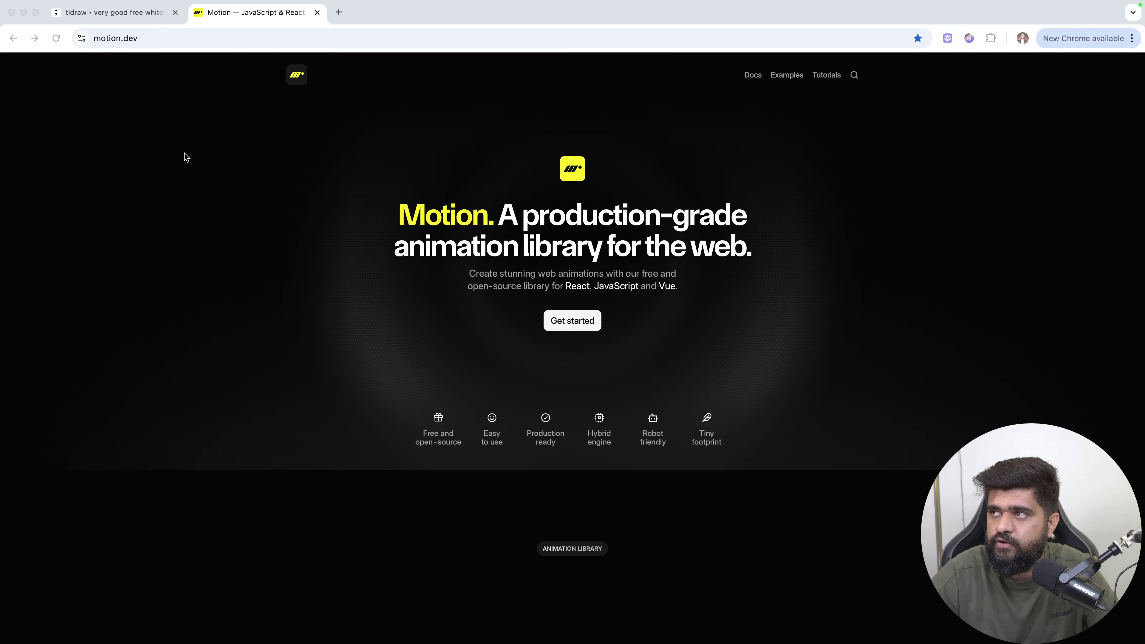
Open Motion's React quick-start documentation.
left_click(753, 75)
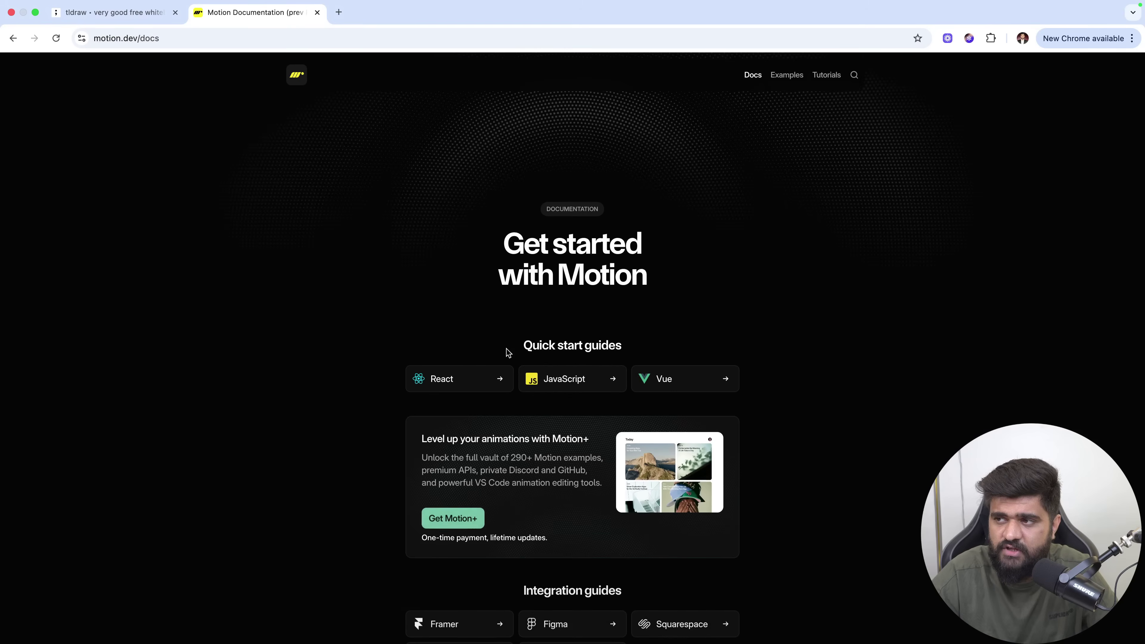
left_click(428, 377)
scroll(232, 325, "down", 5)
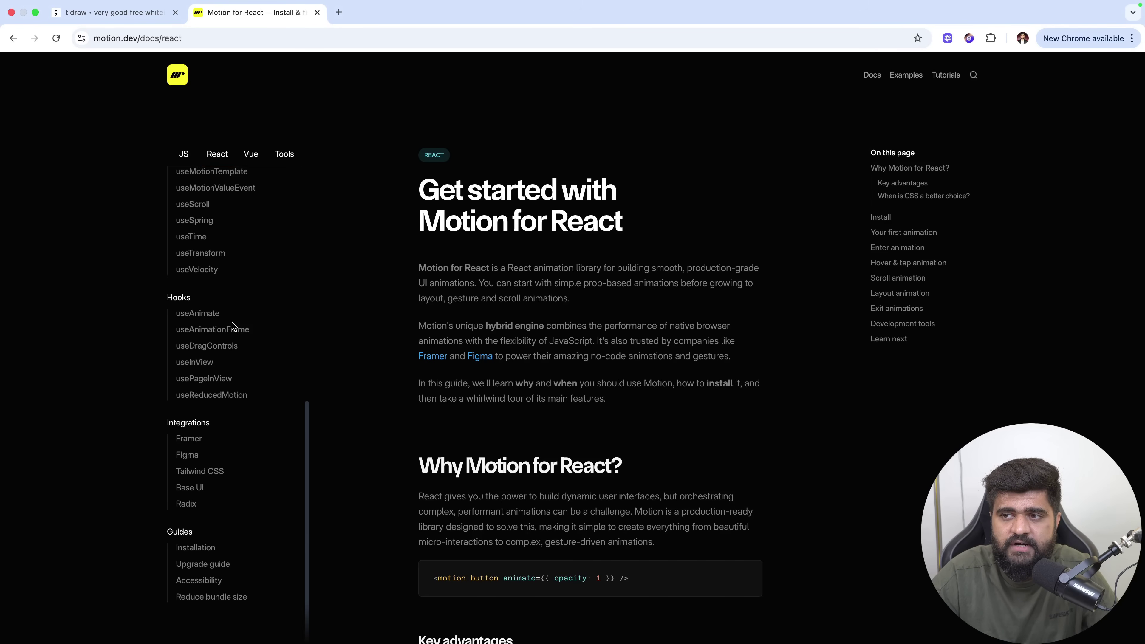
View the useAnimationFrame hook page with its 3D cube demo, then open useMotionTemplate.
left_click(230, 327)
scroll(673, 413, "down", 5)
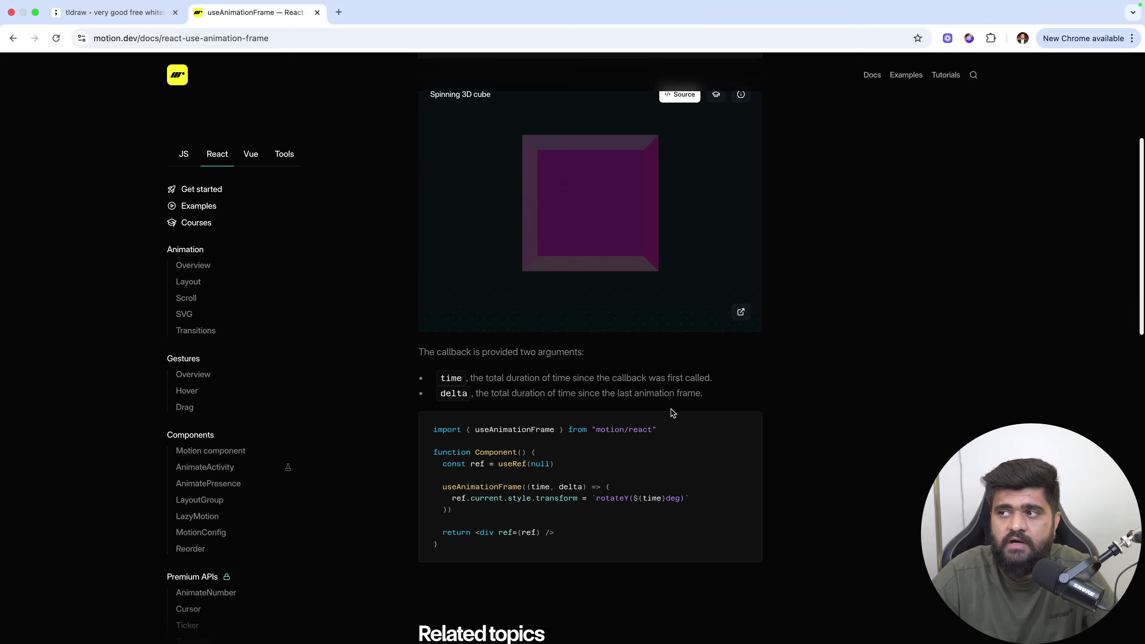
scroll(536, 306, "up", 2)
scroll(600, 235, "up", 2)
scroll(192, 366, "down", 5)
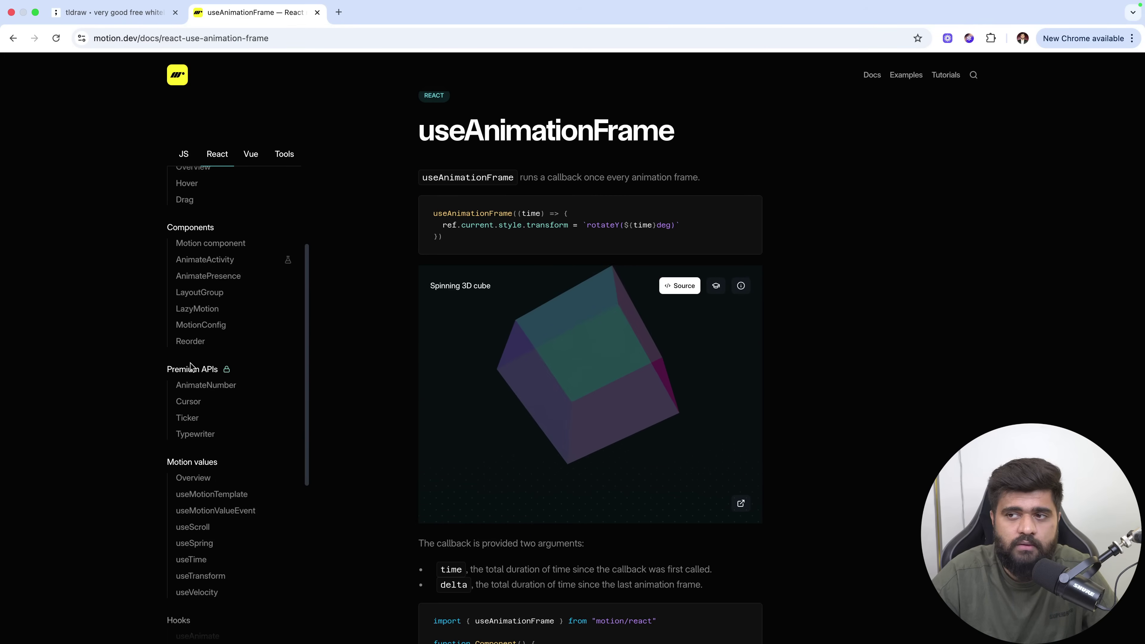
scroll(194, 397, "down", 2)
left_click(212, 415)
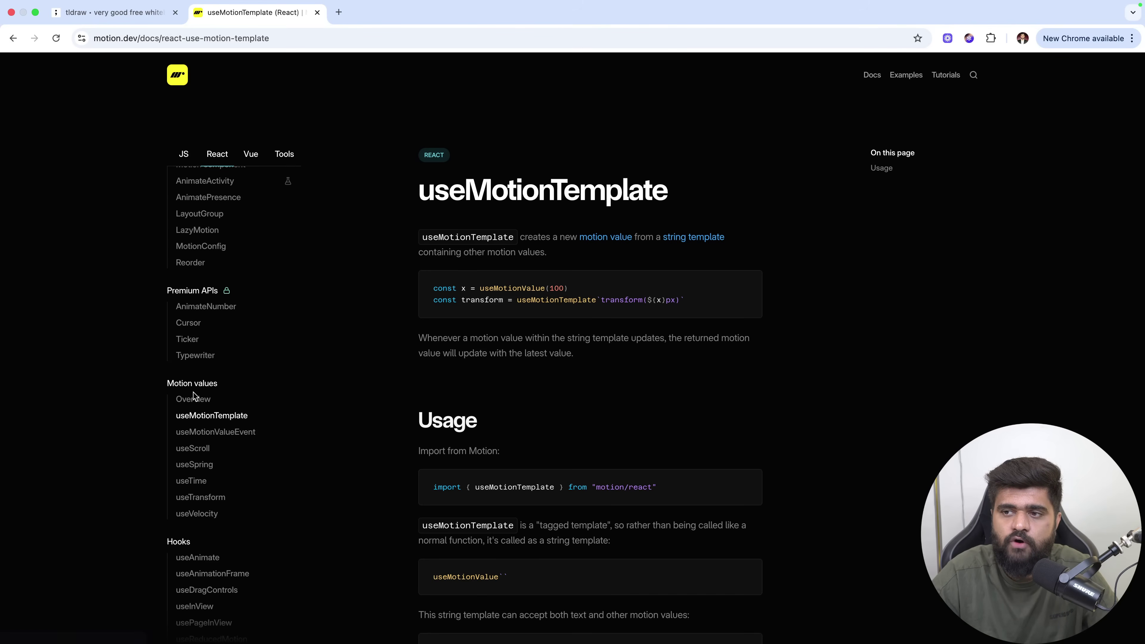
scroll(193, 394, "up", 5)
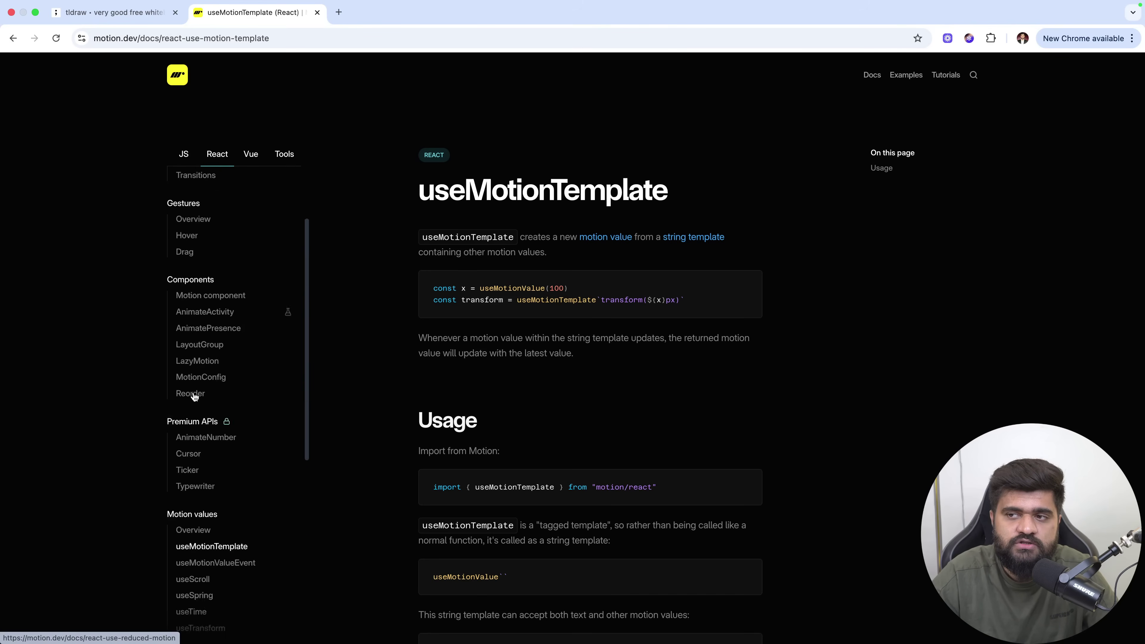
Open the AnimatePresence modes example in Motion's examples and trigger its icon switch.
left_click(905, 75)
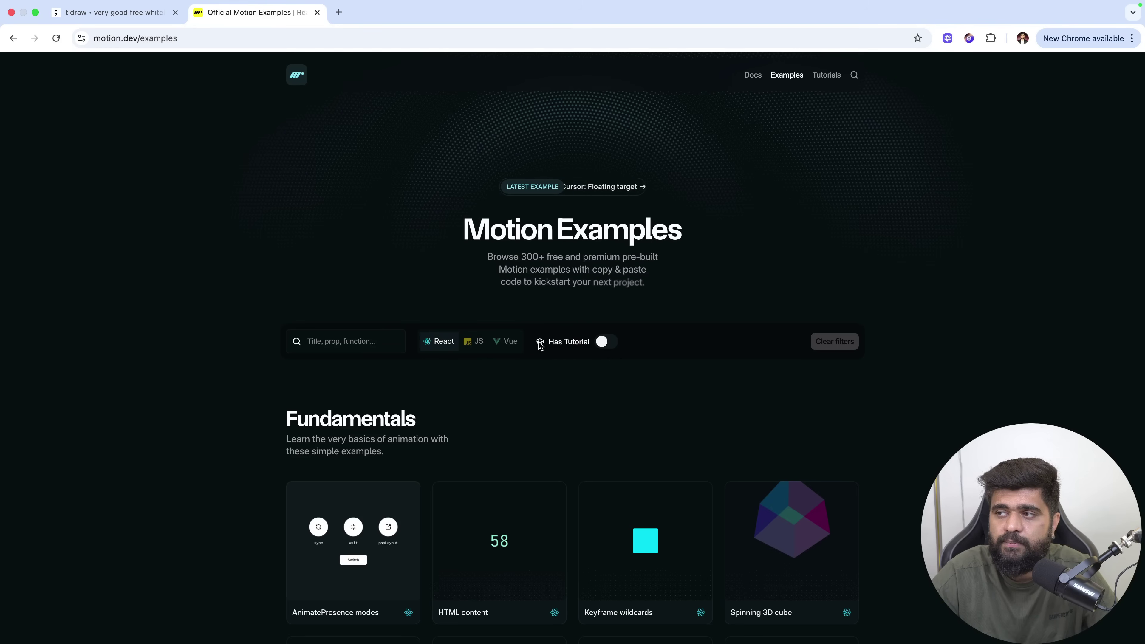
scroll(394, 335, "down", 4)
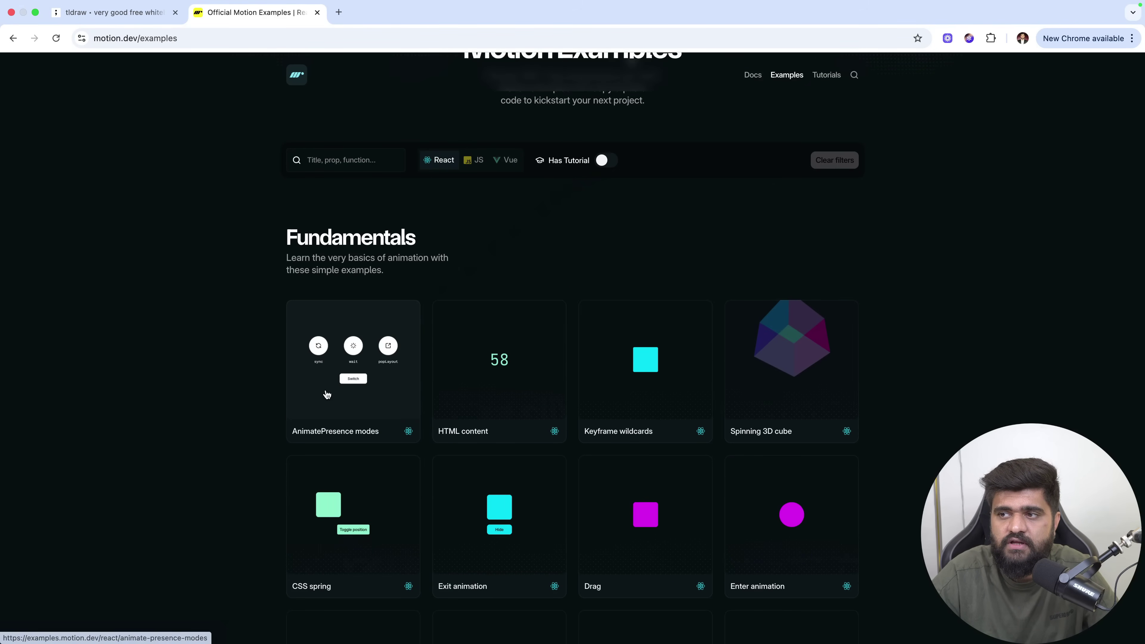
left_click(347, 383)
left_click(557, 401)
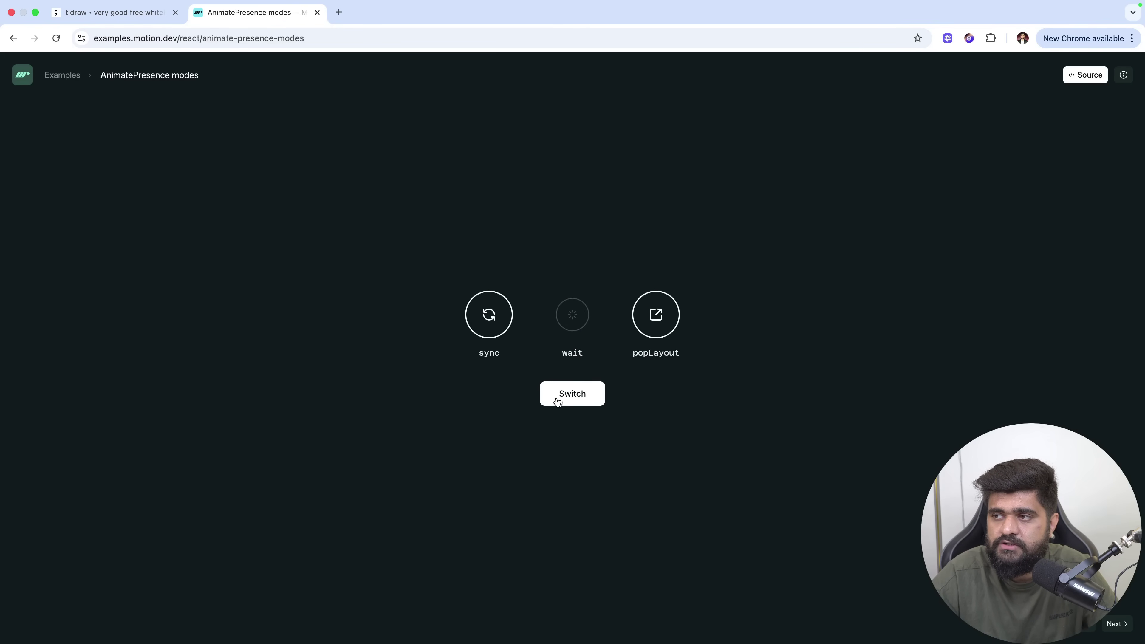
Read through the example's source code, then close the source panel.
left_click(1085, 75)
scroll(540, 316, "down", 15)
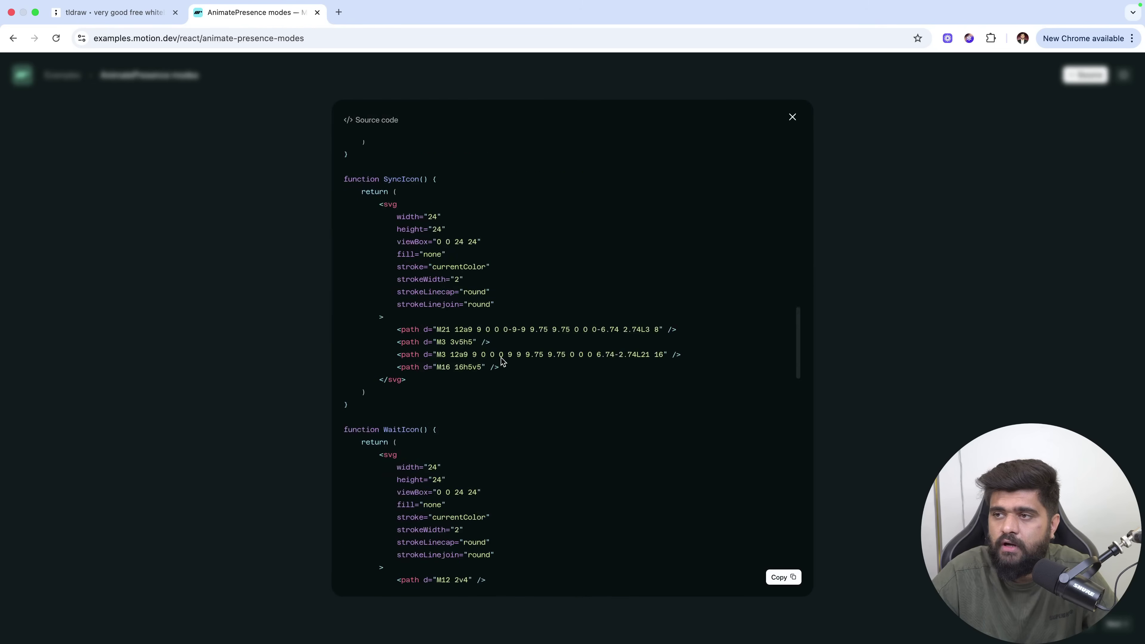
scroll(502, 361, "down", 15)
scroll(501, 361, "up", 20)
scroll(505, 360, "down", 5)
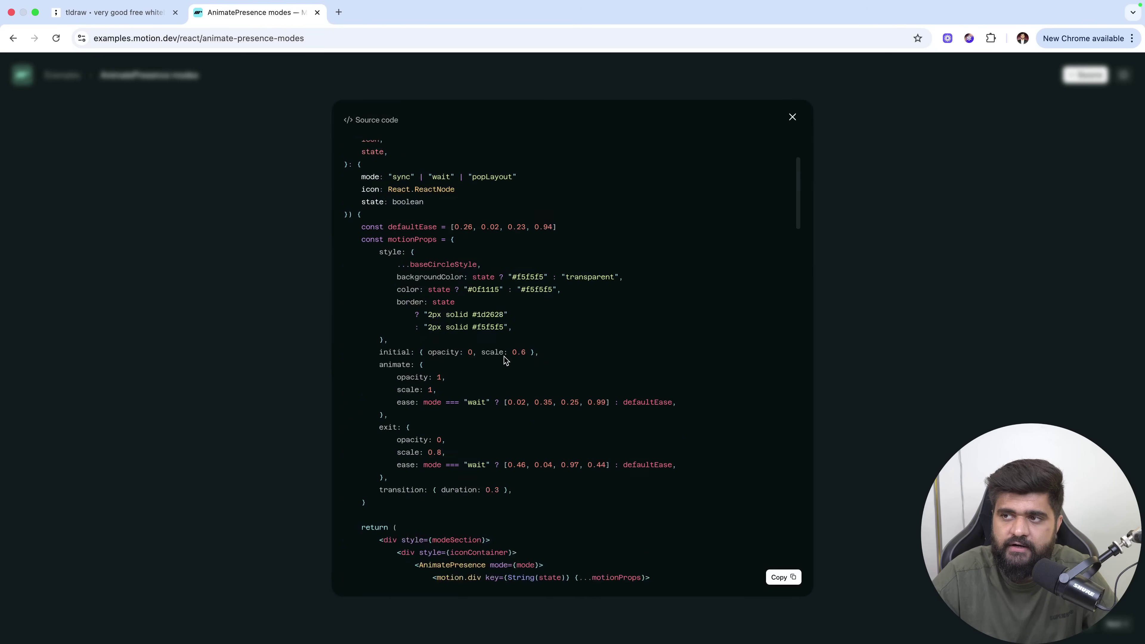
scroll(504, 361, "down", 10)
left_click_drag(350, 251, 428, 445)
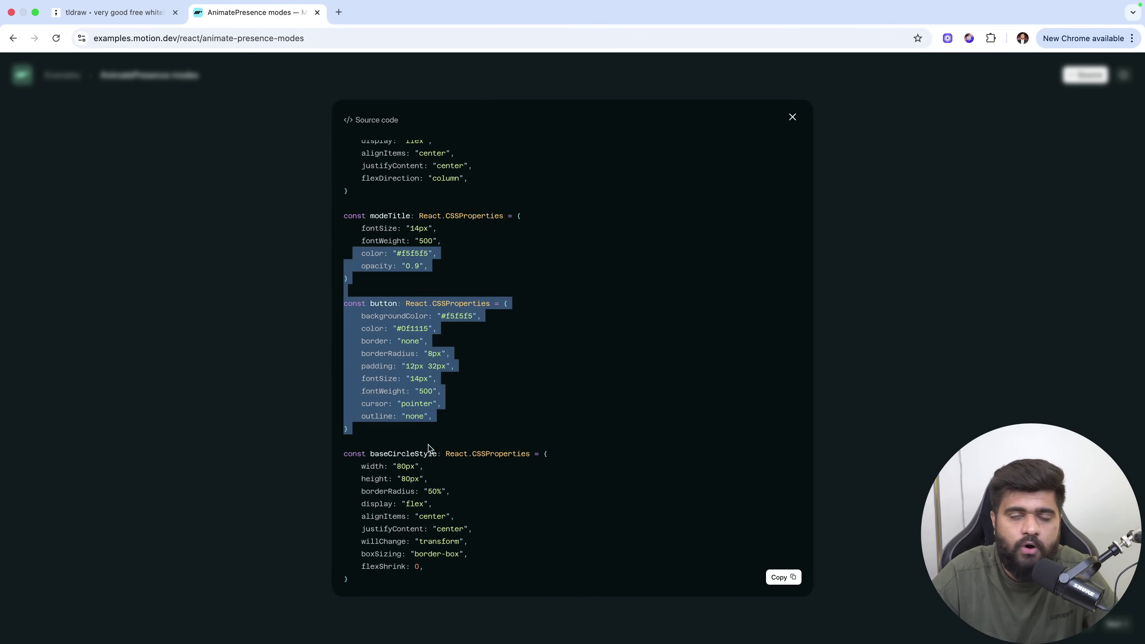
left_click(442, 423)
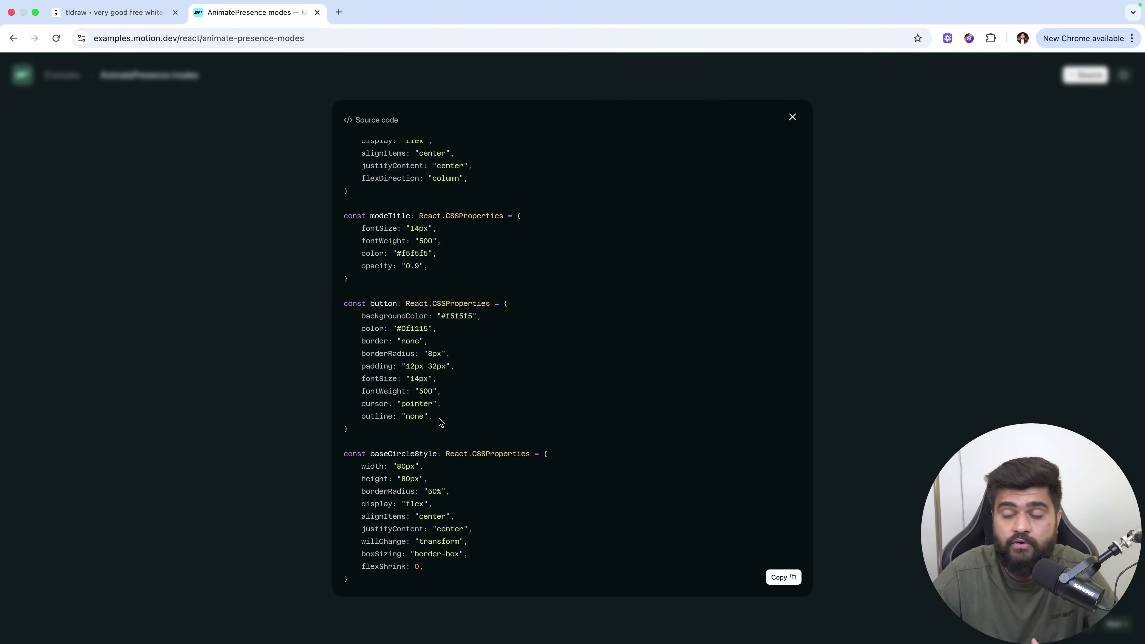
scroll(441, 422, "up", 20)
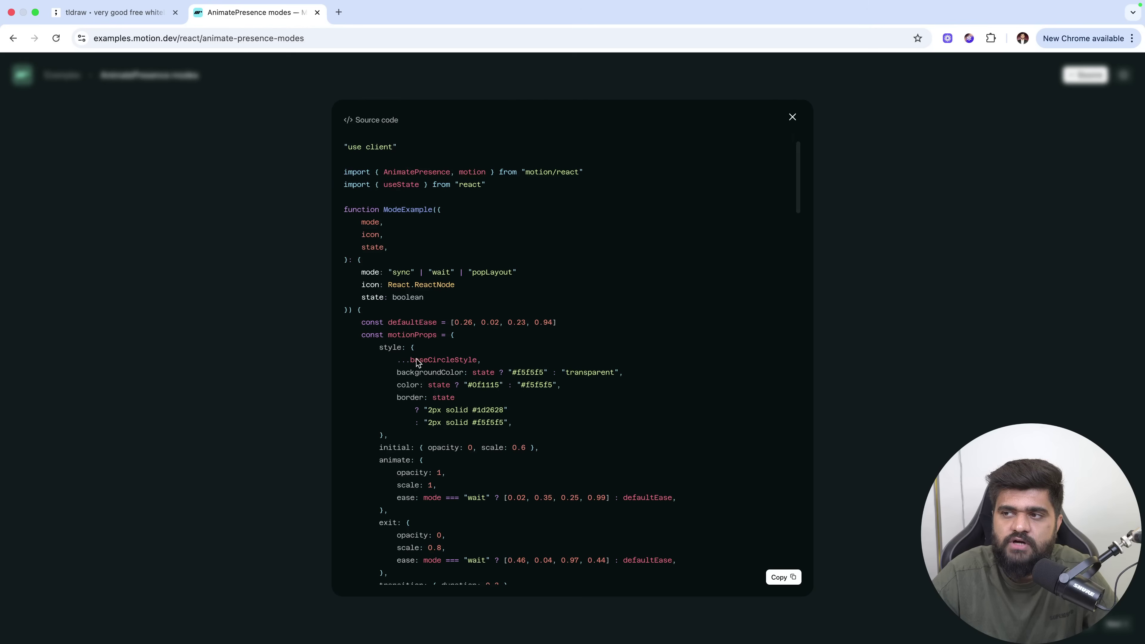
scroll(417, 362, "down", 2)
scroll(431, 525, "down", 20)
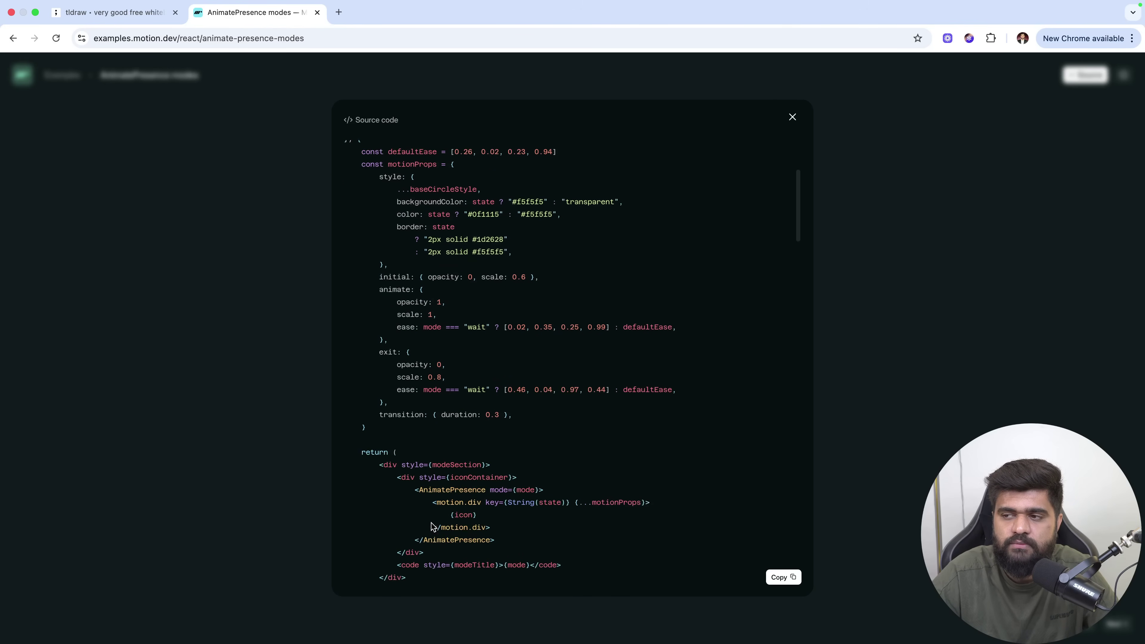
left_click_drag(352, 295, 471, 425)
left_click(471, 426)
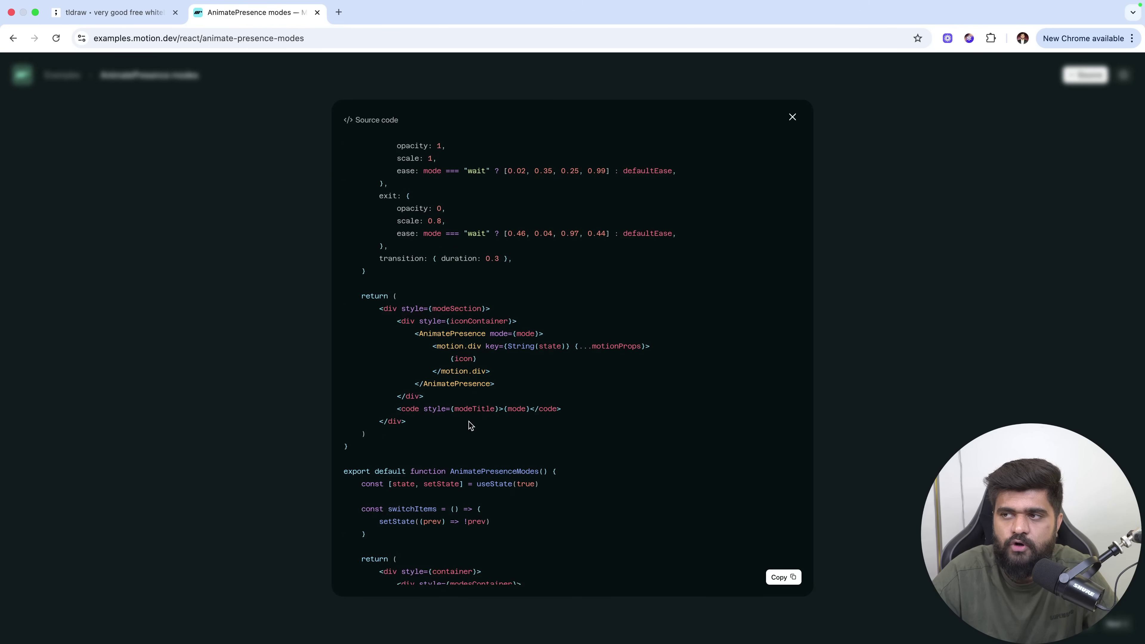
left_click(793, 115)
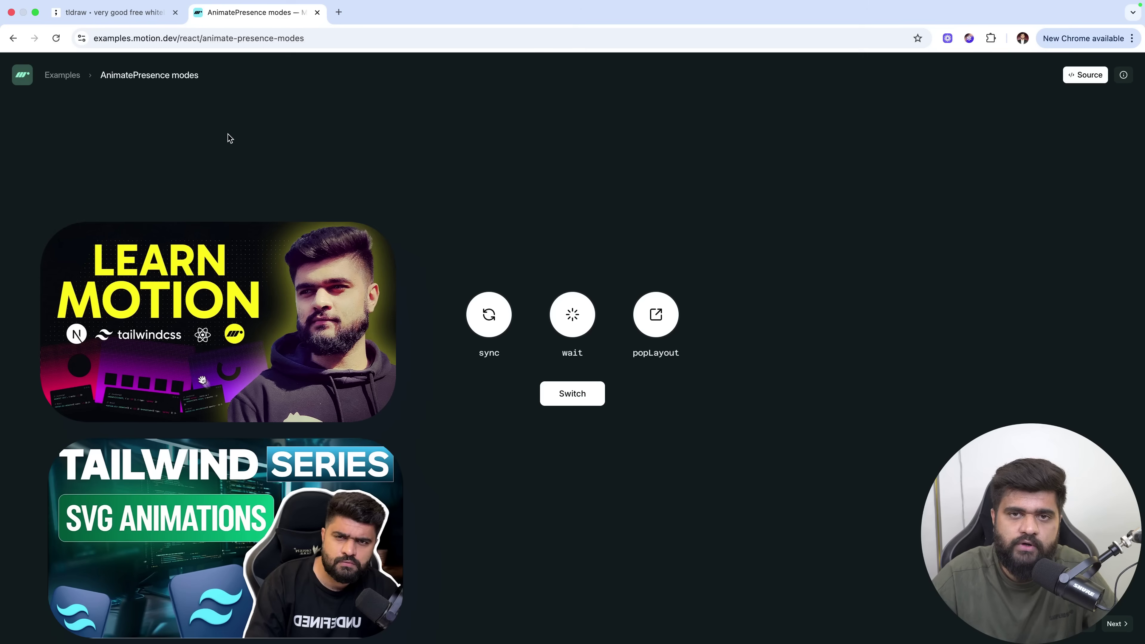
Close the AnimatePresence example tab and finish editing the 'Tech Stack that I use' title.
key("super+w")
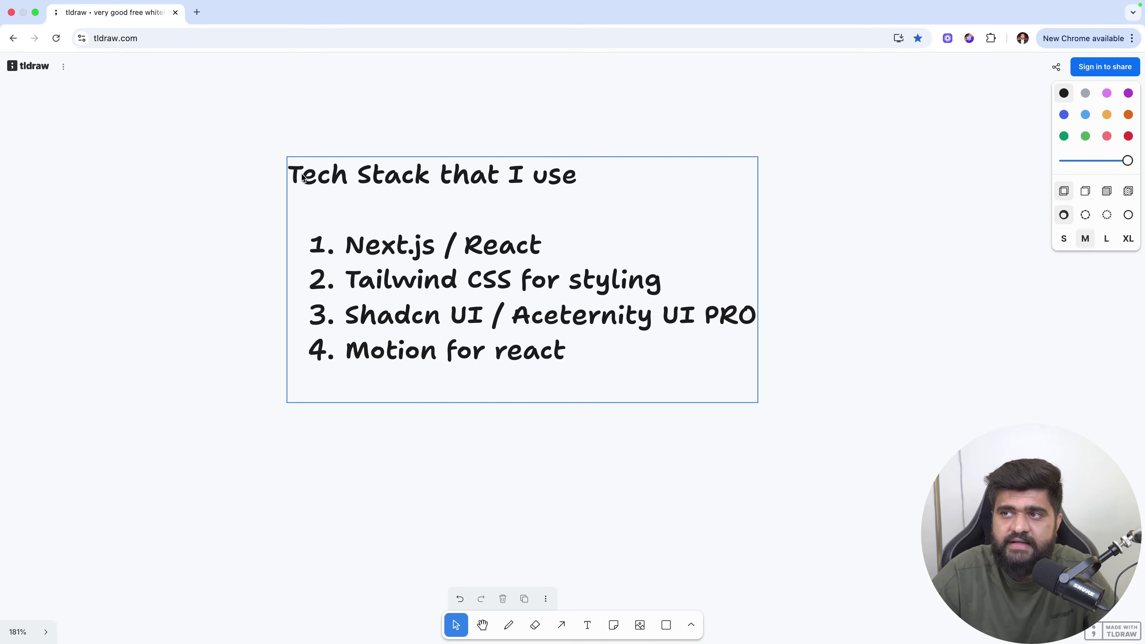
triple_click(301, 171)
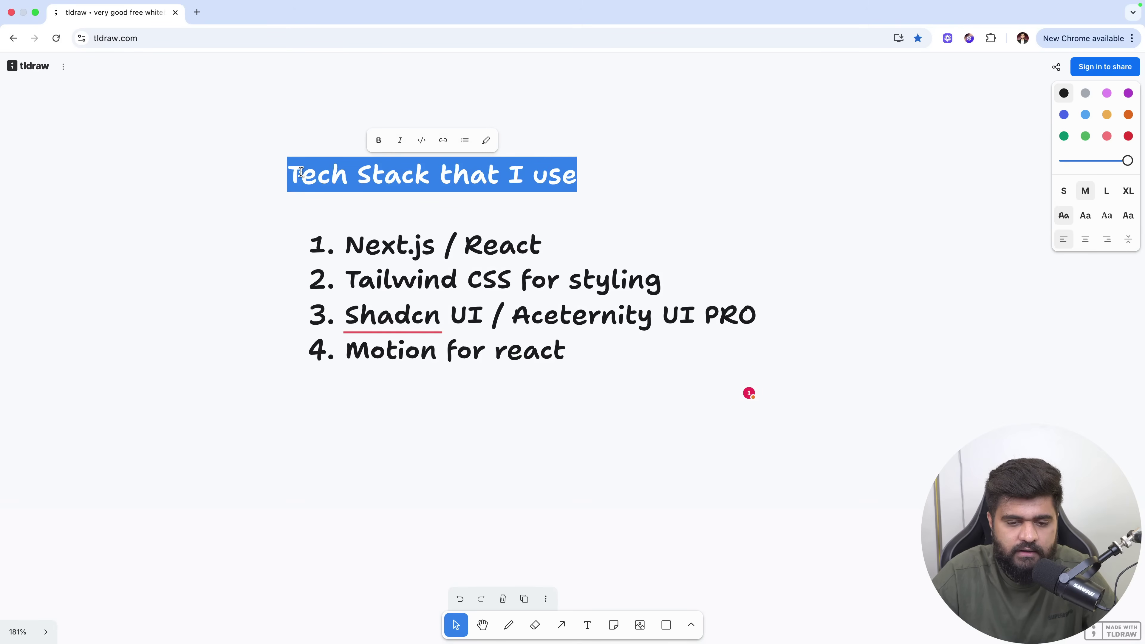
left_click(228, 203)
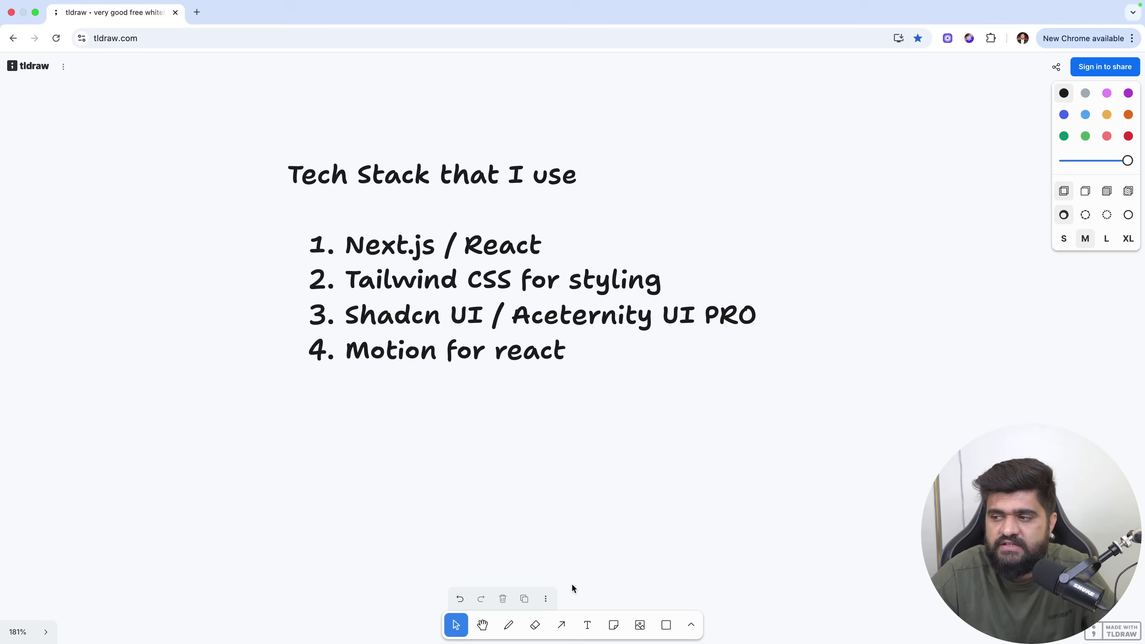
Draw a rectangle and enlarge it around the title and list ending with Motion for react.
left_click_drag(665, 625, 335, 205)
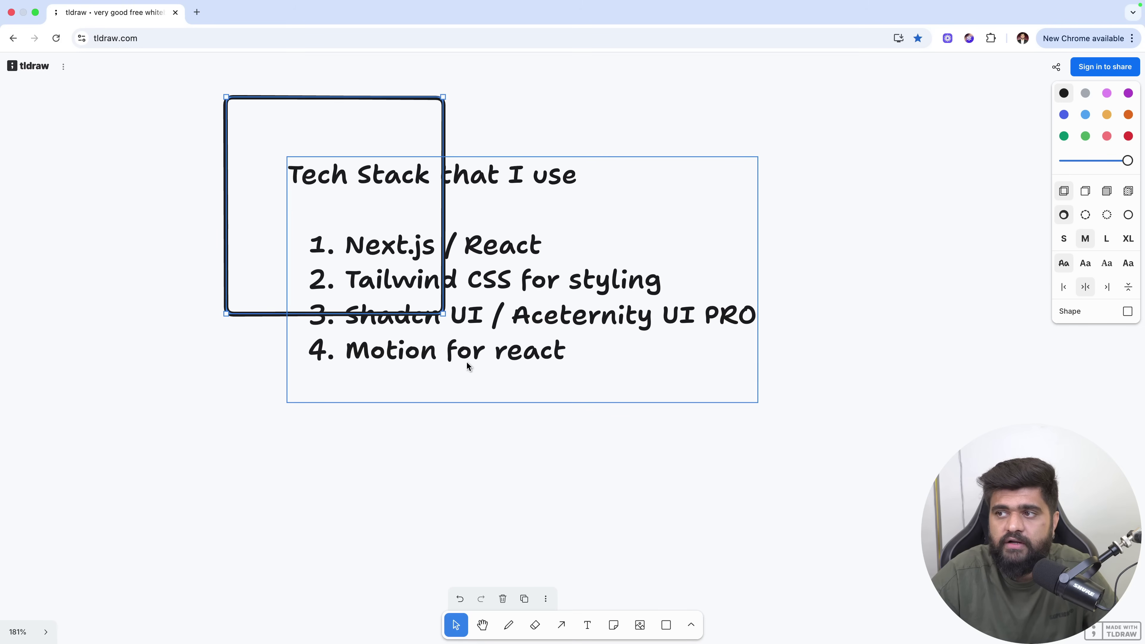
left_click_drag(443, 313, 865, 443)
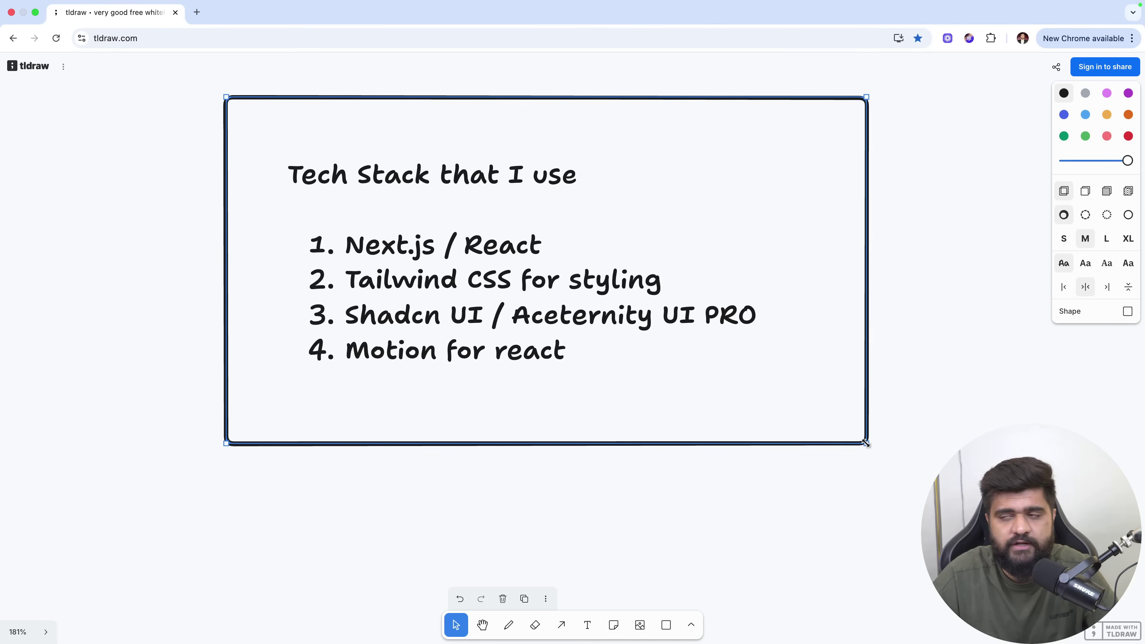
left_click(588, 466)
scroll(588, 466, "down", 4)
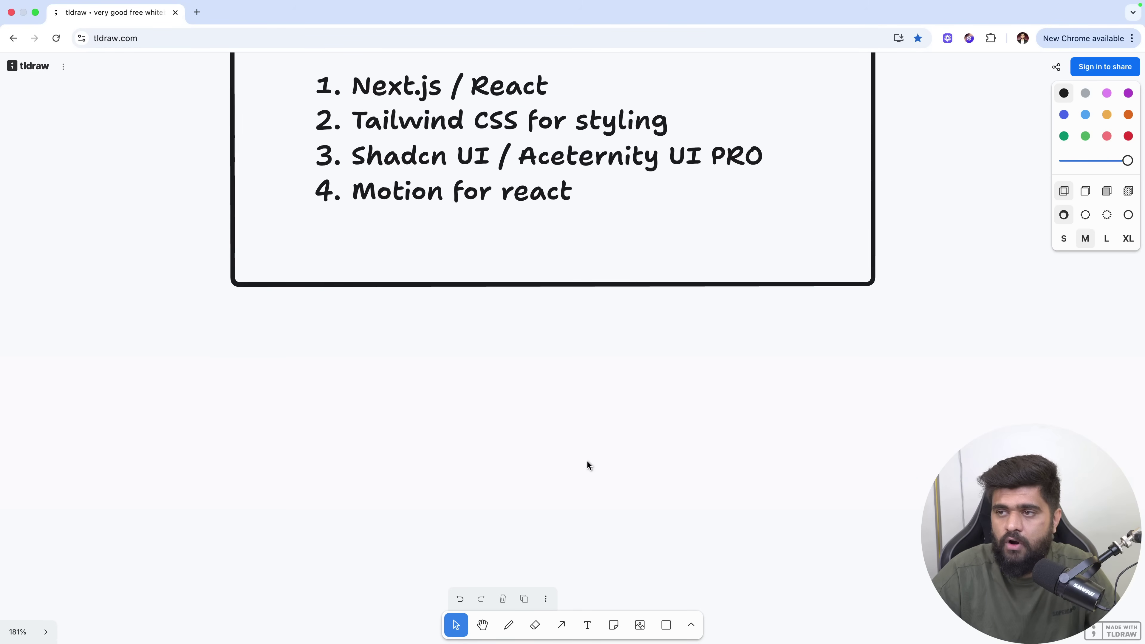
key("ctrl+Left")
key("ctrl+Right")
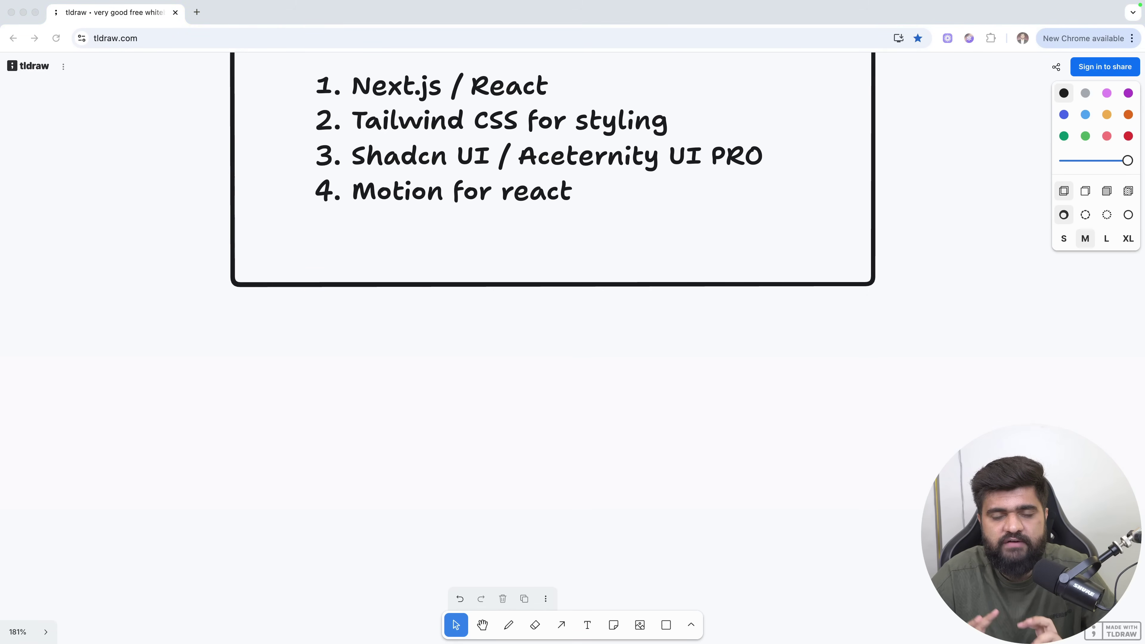
scroll(440, 498, "down", 2)
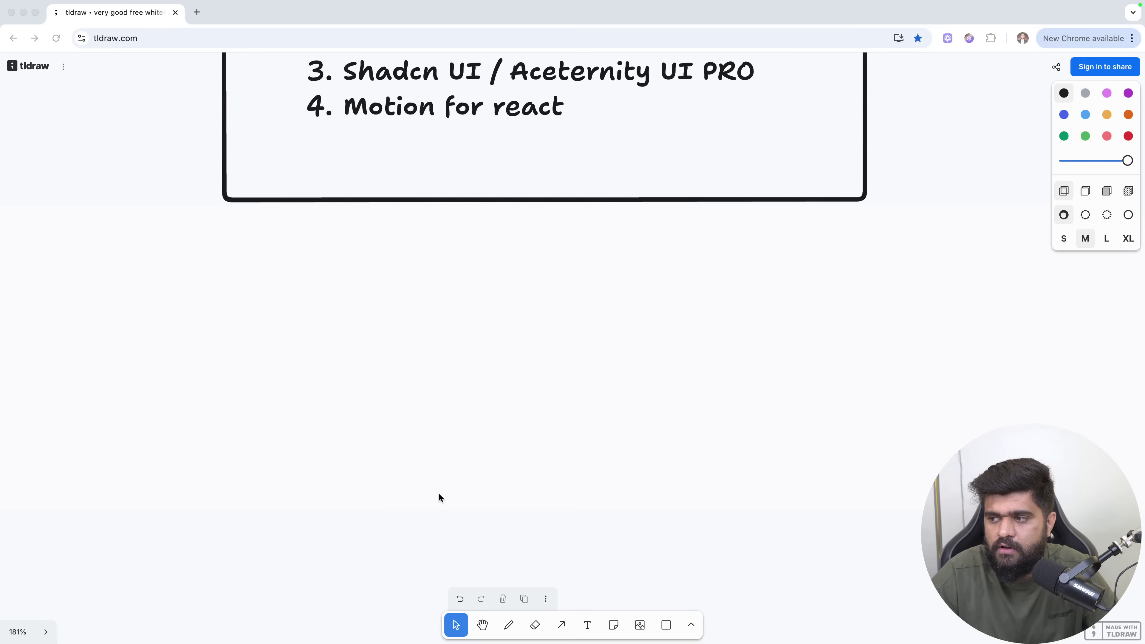
left_click(668, 631)
Draw a second large rectangle below the Tech Stack frame.
left_click(666, 627)
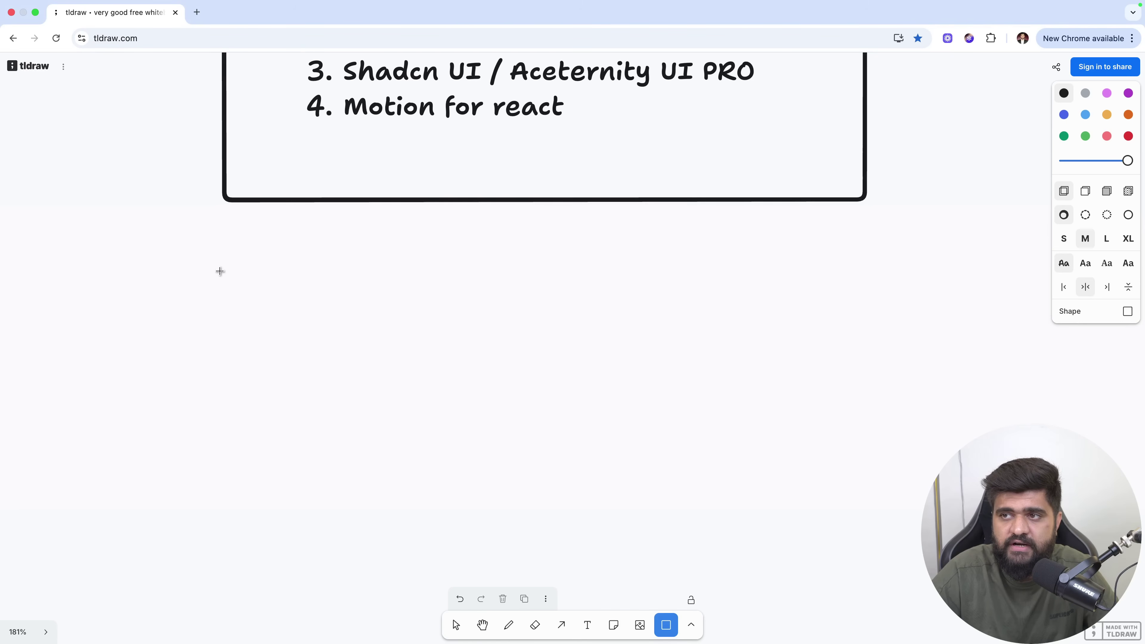
mouse_move(220, 271)
left_mouse_down()
mouse_move(864, 555)
mouse_move(884, 615)
left_mouse_up()
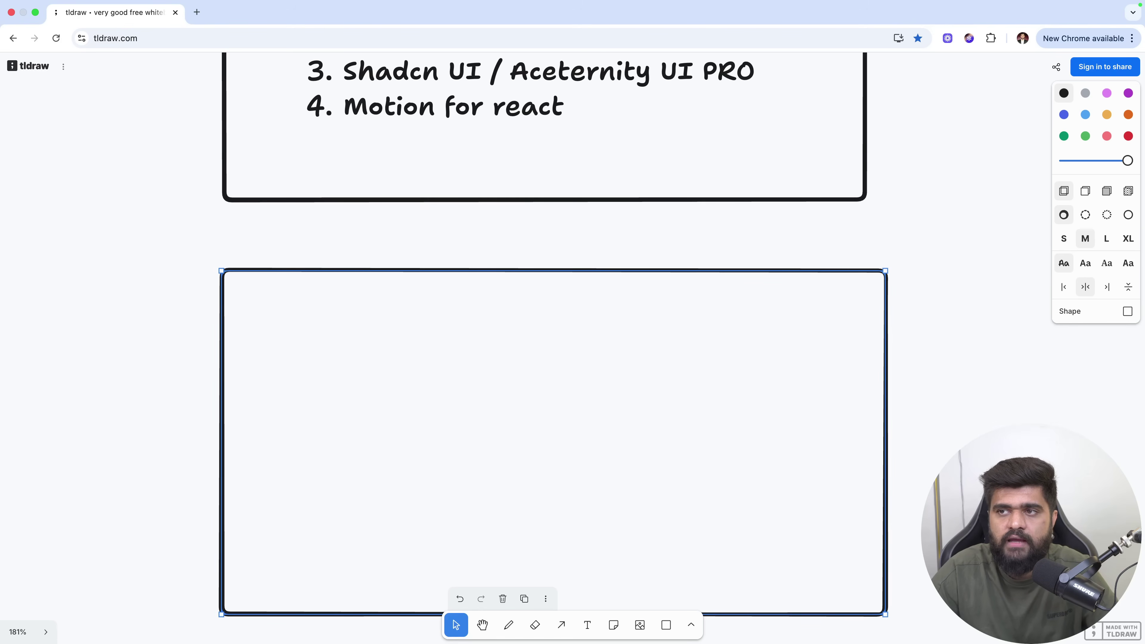
key("Escape")
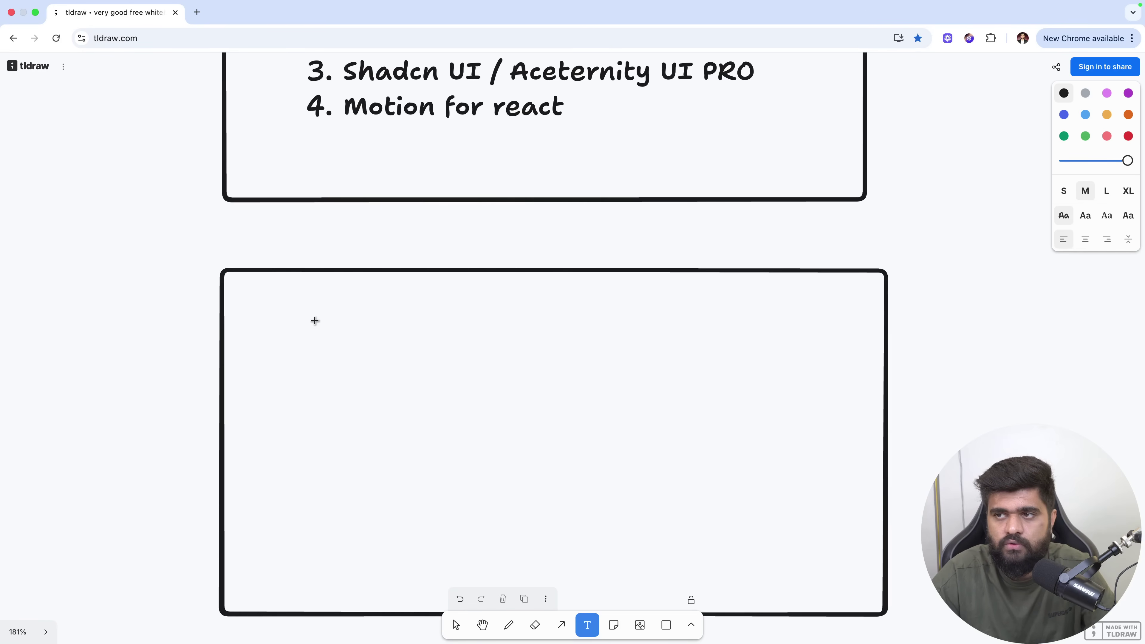
Add text inside reading '1. Apple Notes' and '2. Linear -- I work with a team'.
left_click(314, 320)
type("Apple Notes")
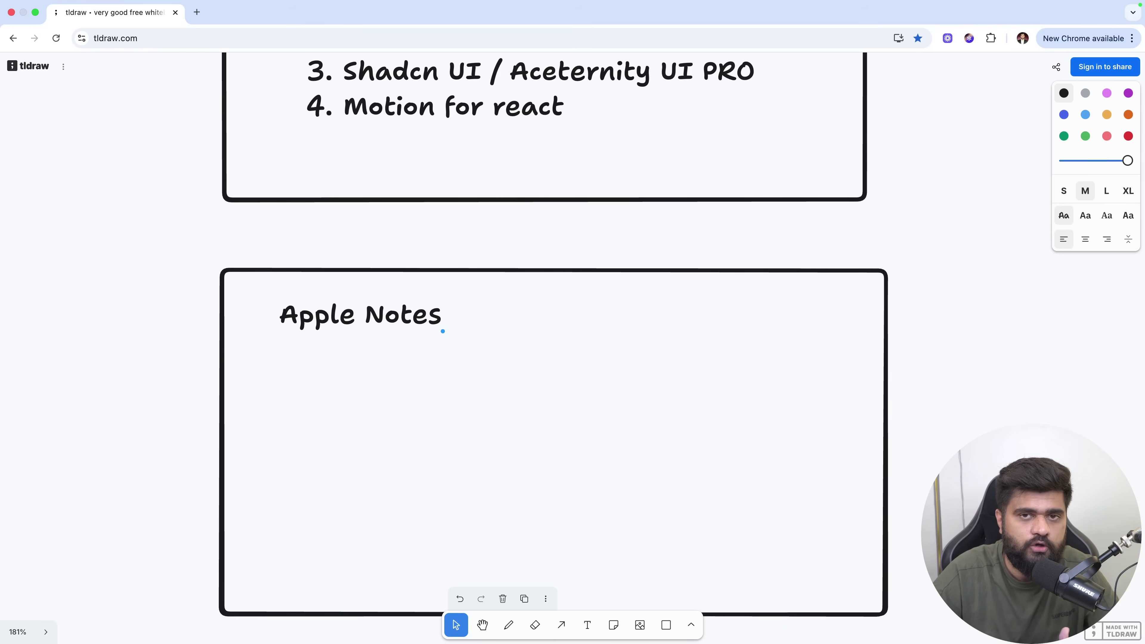
key("super+Left")
type("1.")
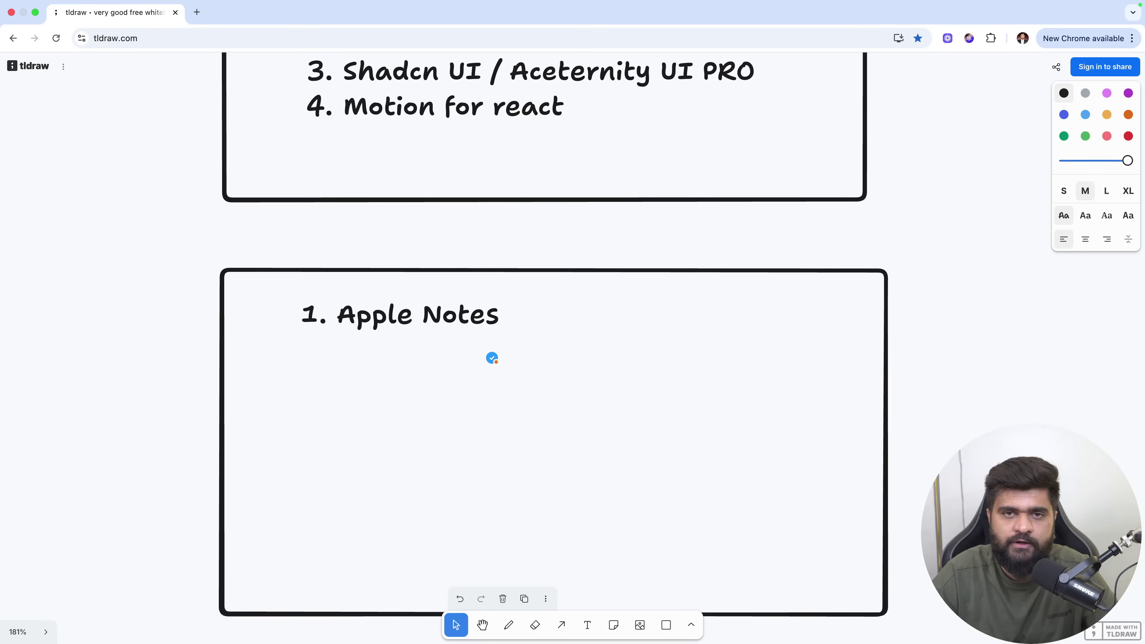
key("shift+super+Right")
key("Right")
key("Return")
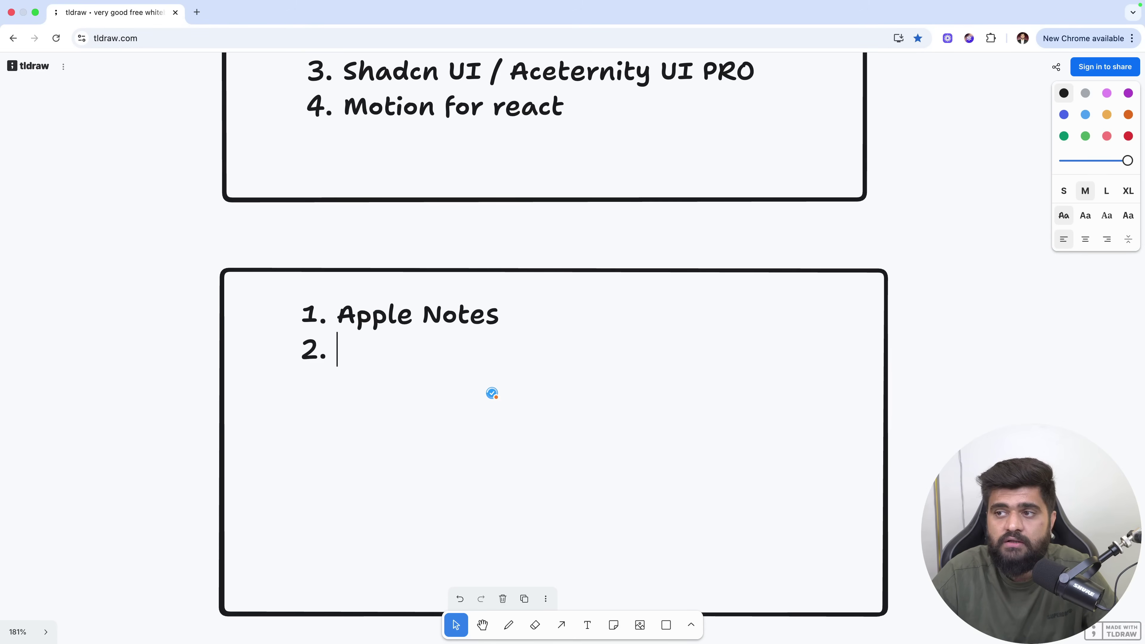
type("Linear")
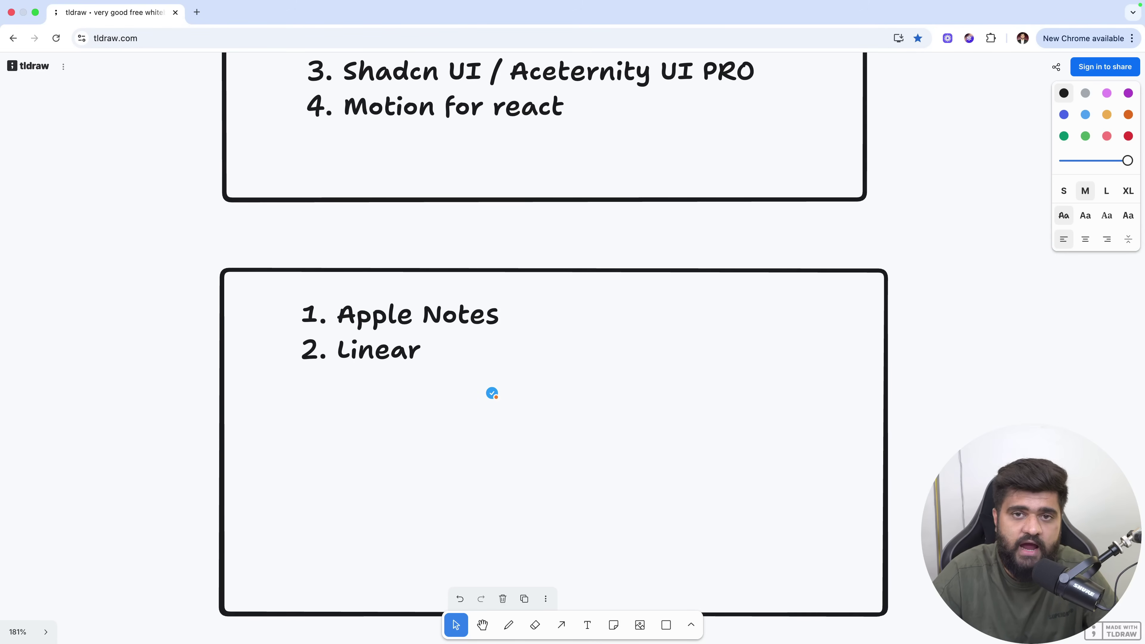
type(" -- ")
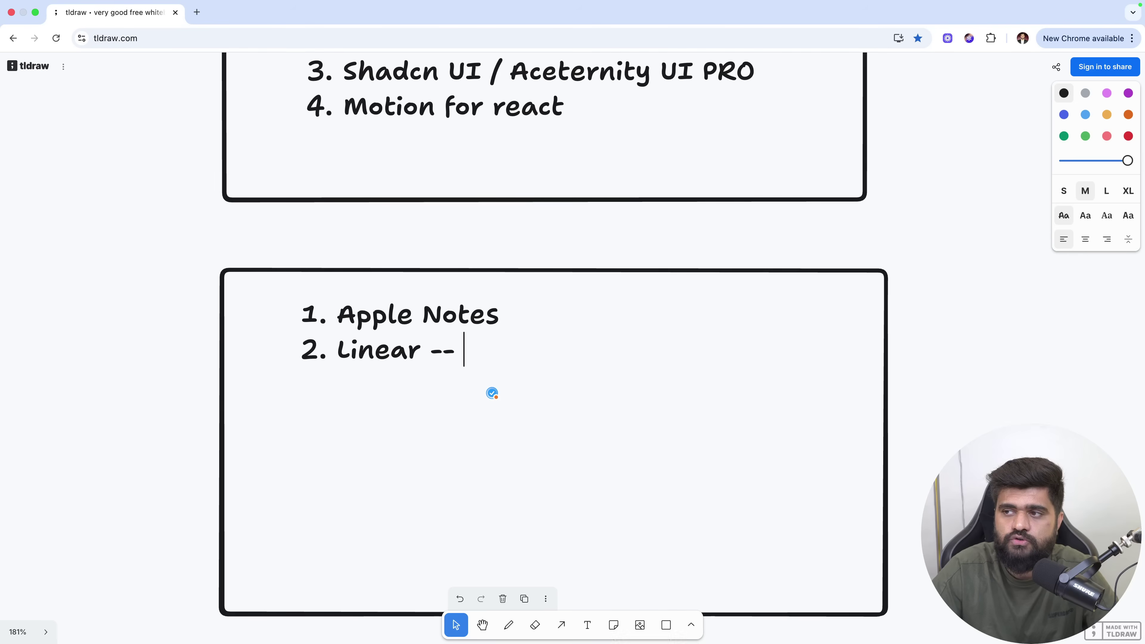
type("I work with a team")
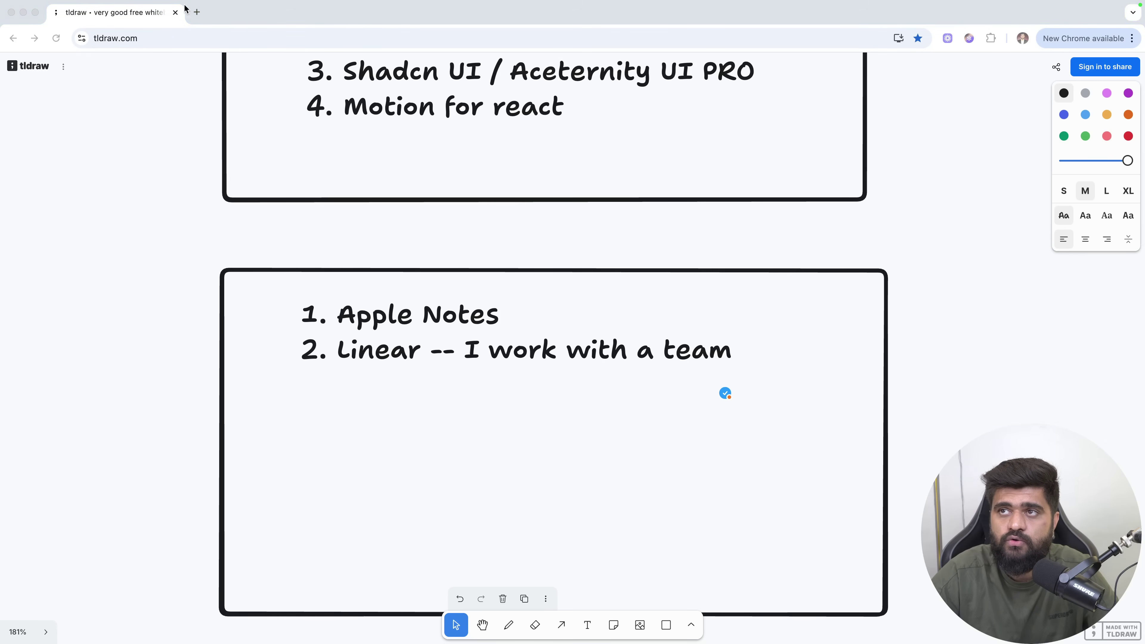
Load linear.app in a new tab, scroll its homepage, then return to the tldraw board.
left_click(197, 11)
type("linear")
key("Return")
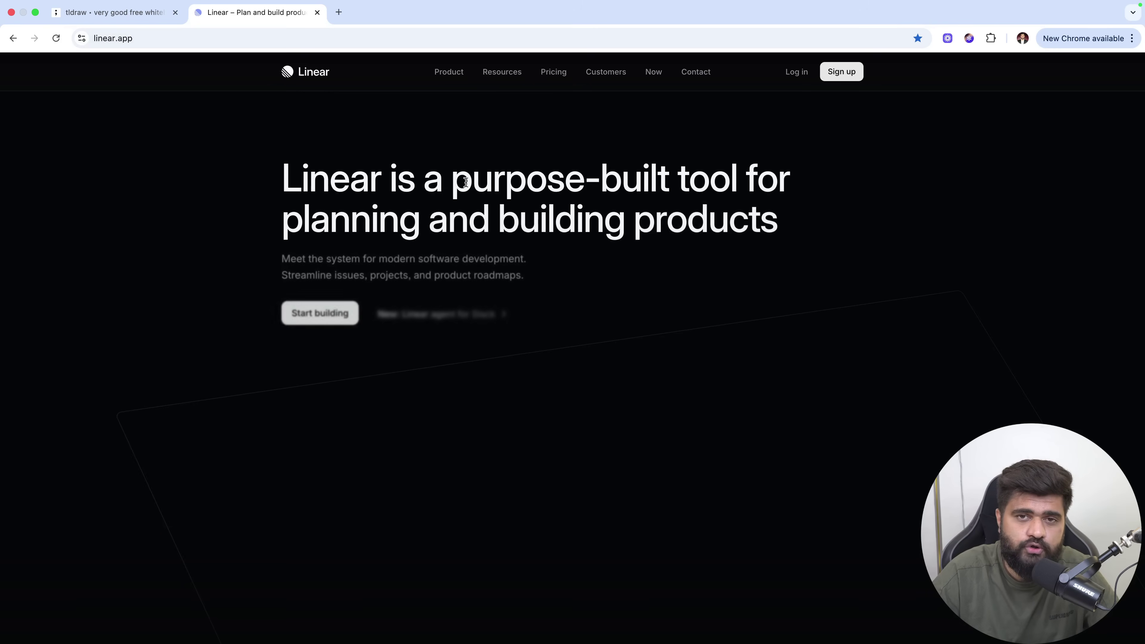
scroll(466, 182, "down", 10)
scroll(467, 187, "up", 3)
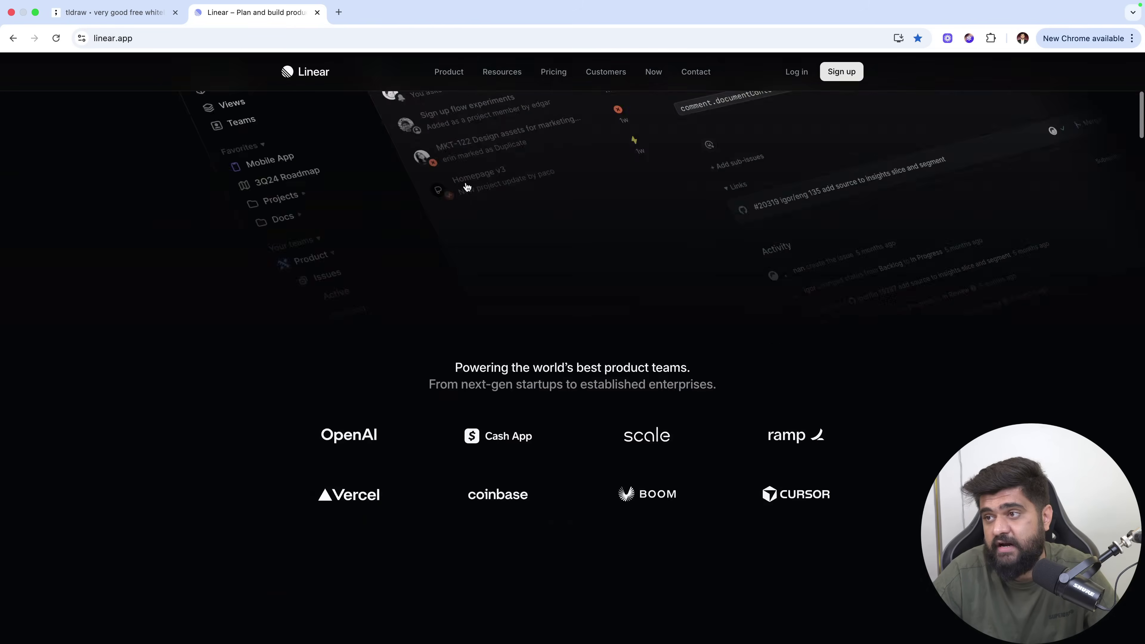
scroll(466, 187, "up", 10)
scroll(449, 327, "down", 3)
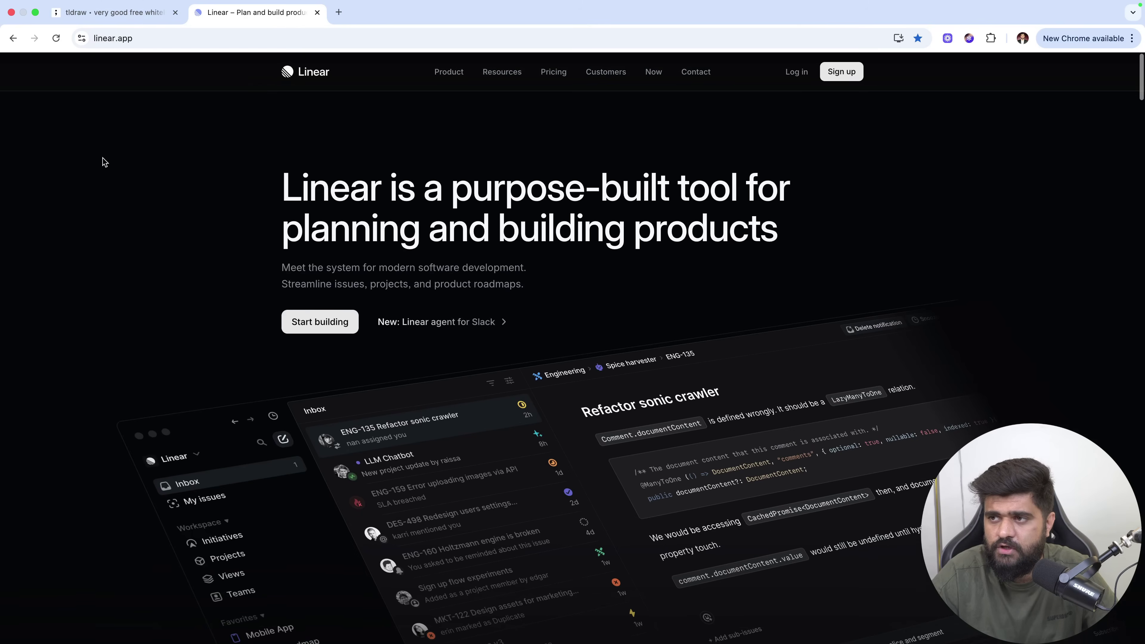
left_click(112, 7)
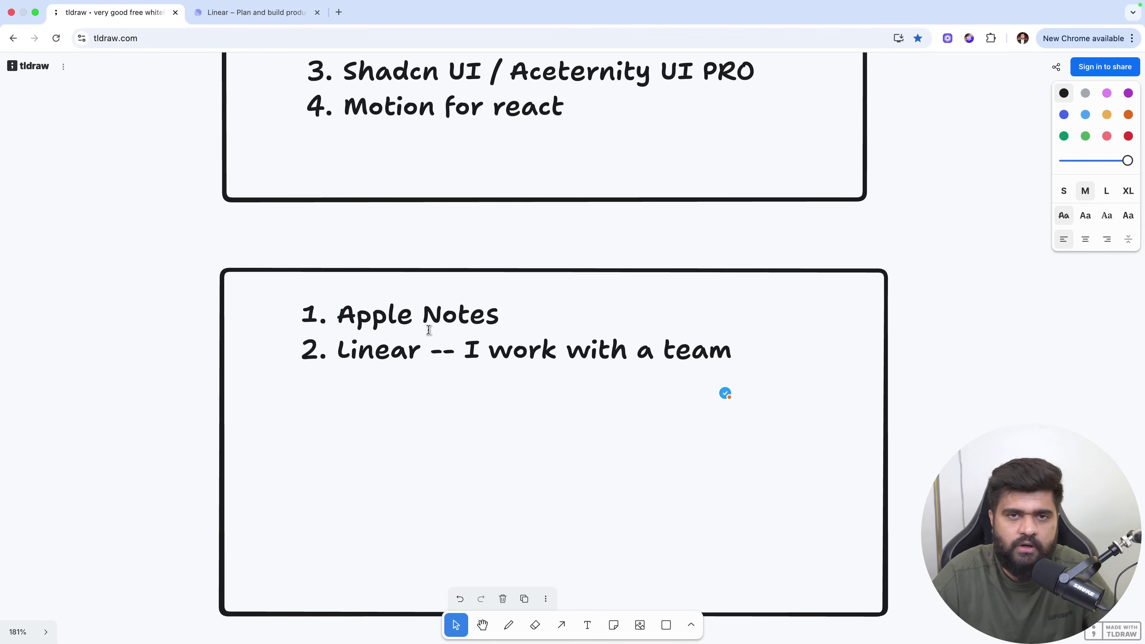
Add a third list line reading '3. Cursor', removing the stray slash.
double_click(376, 350)
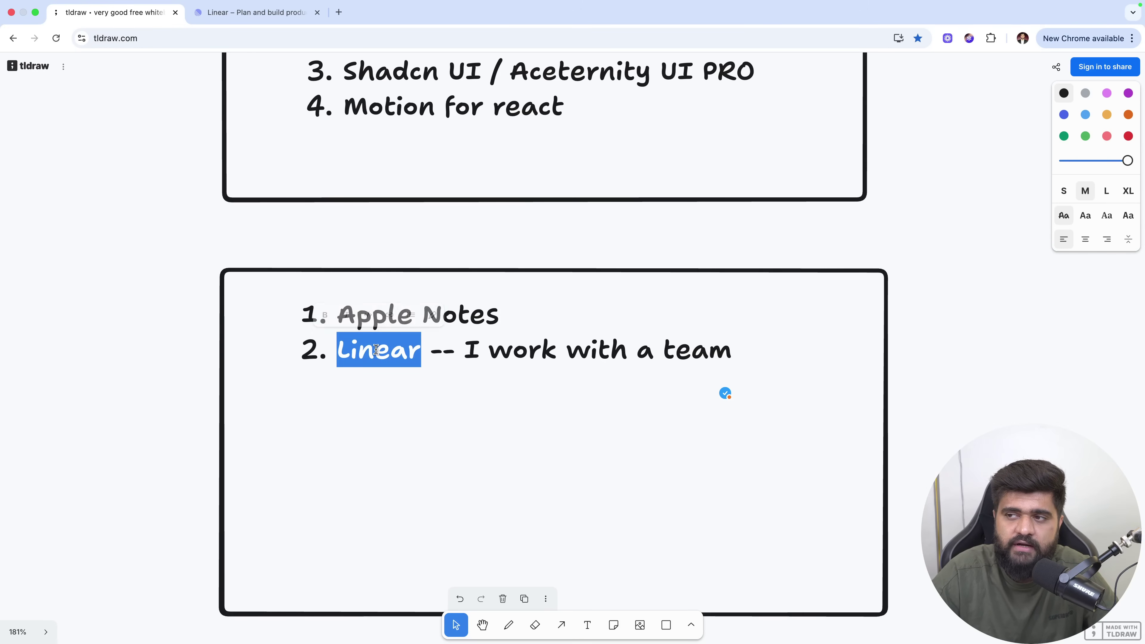
left_click(413, 352)
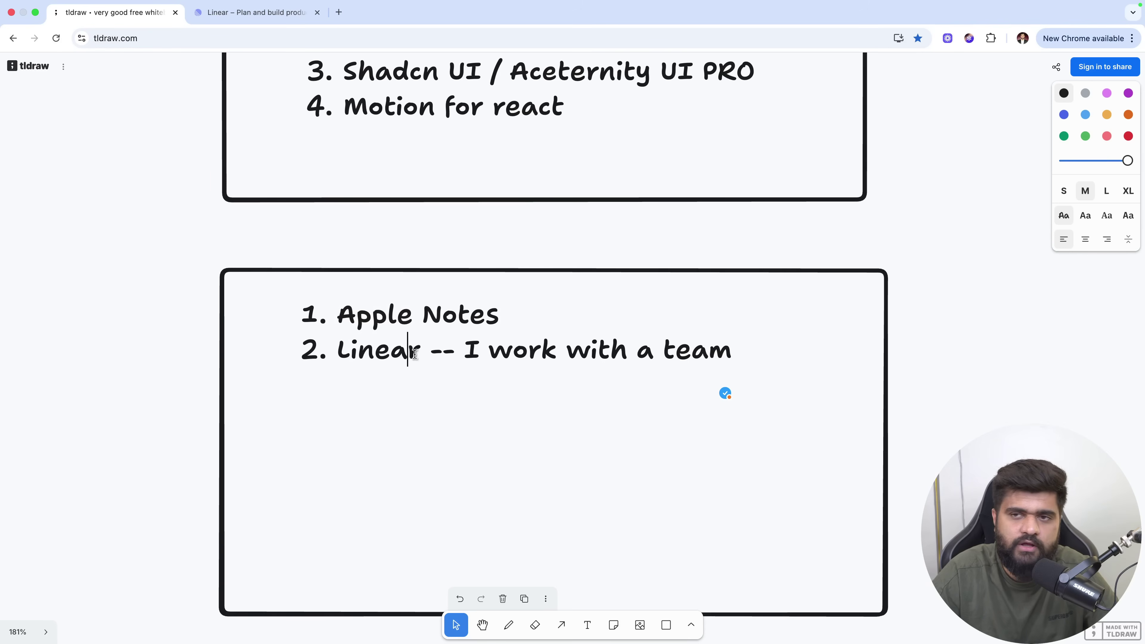
left_click(839, 363)
key("Return")
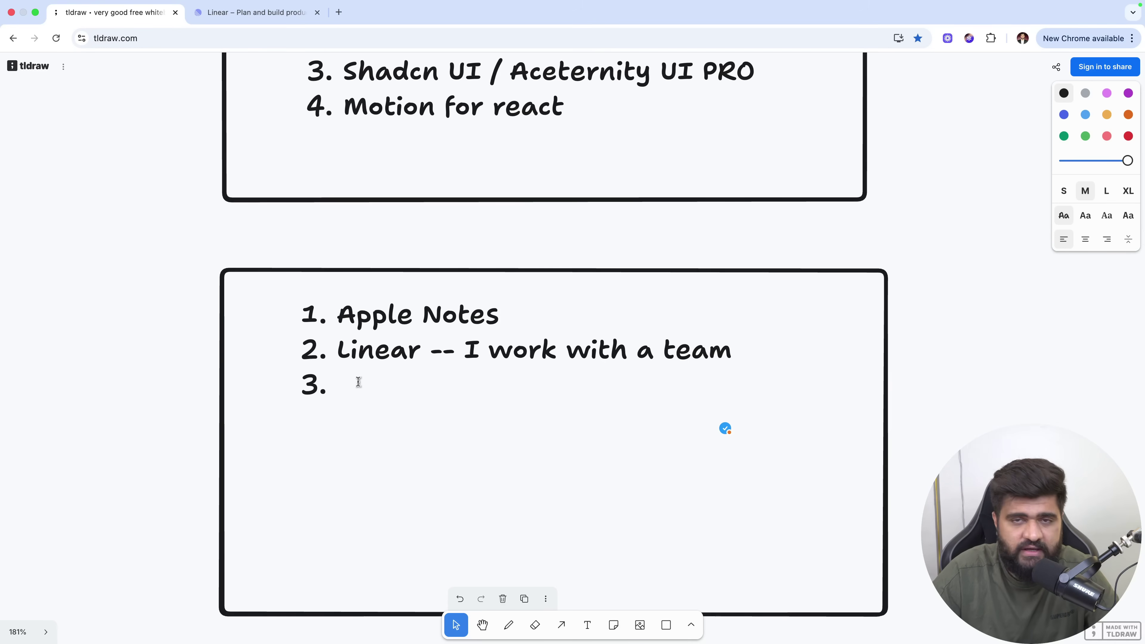
type("Cursor")
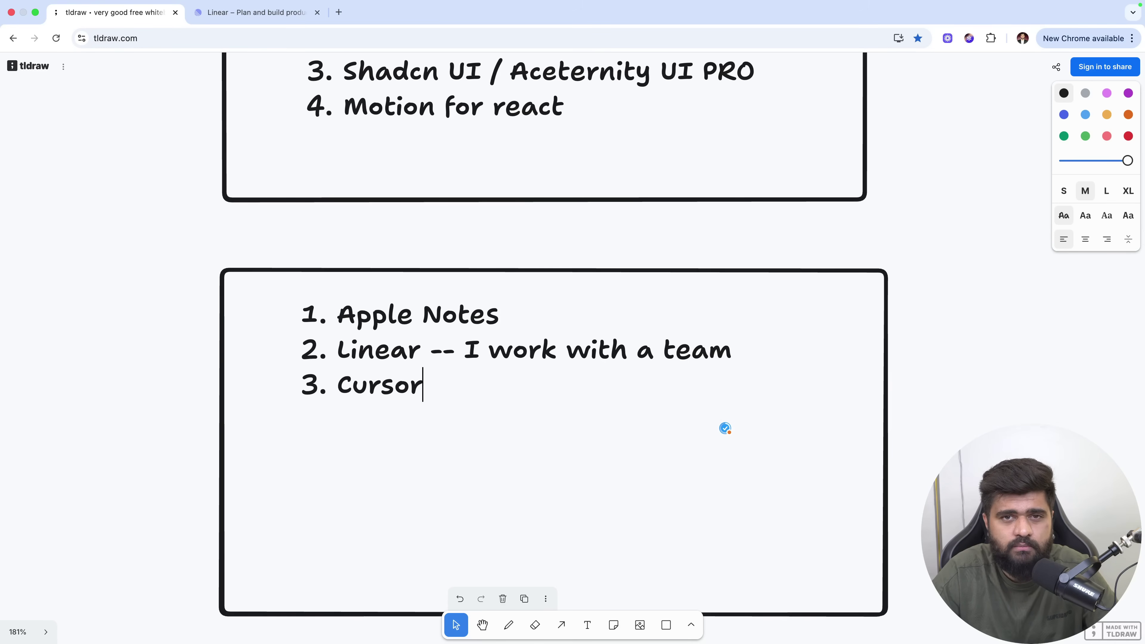
type(" /")
key("BackSpace")
key("BackSpace")
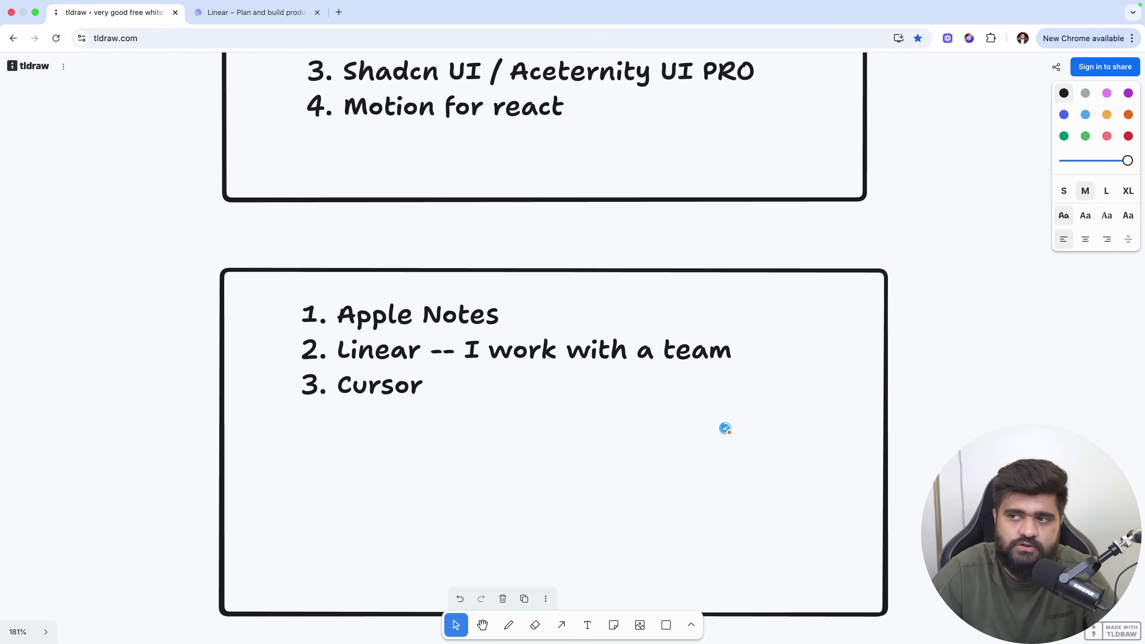
key("alt+shift+Left")
key("Right")
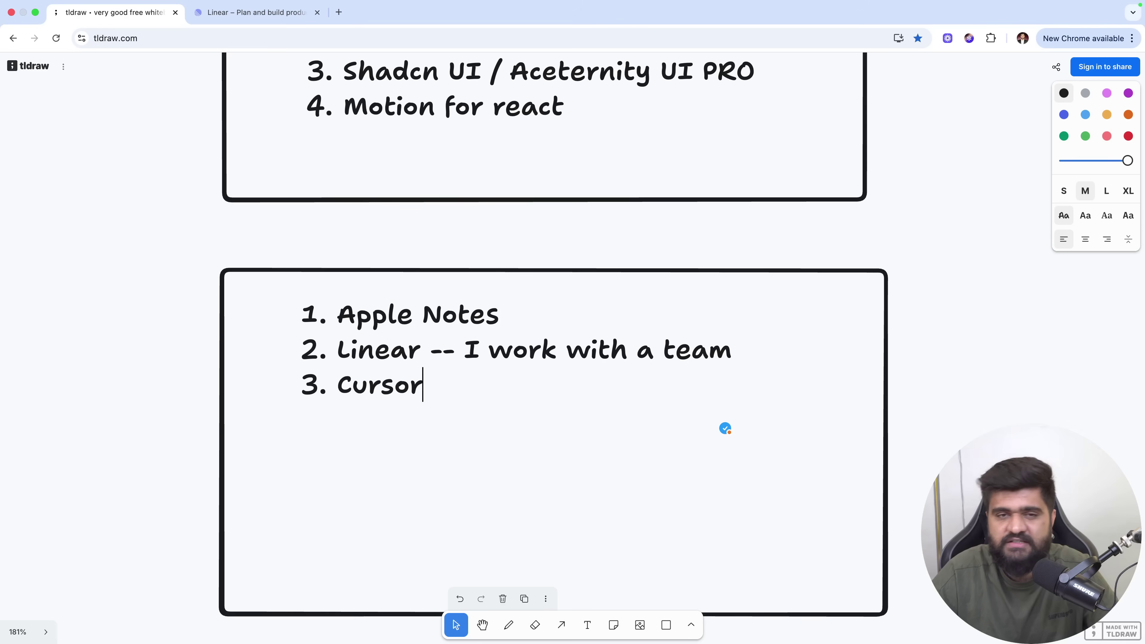
Extend line 3 to 'Cursor -- Oscura theme by fey / beareded' and widen the box to fit.
type("-- ")
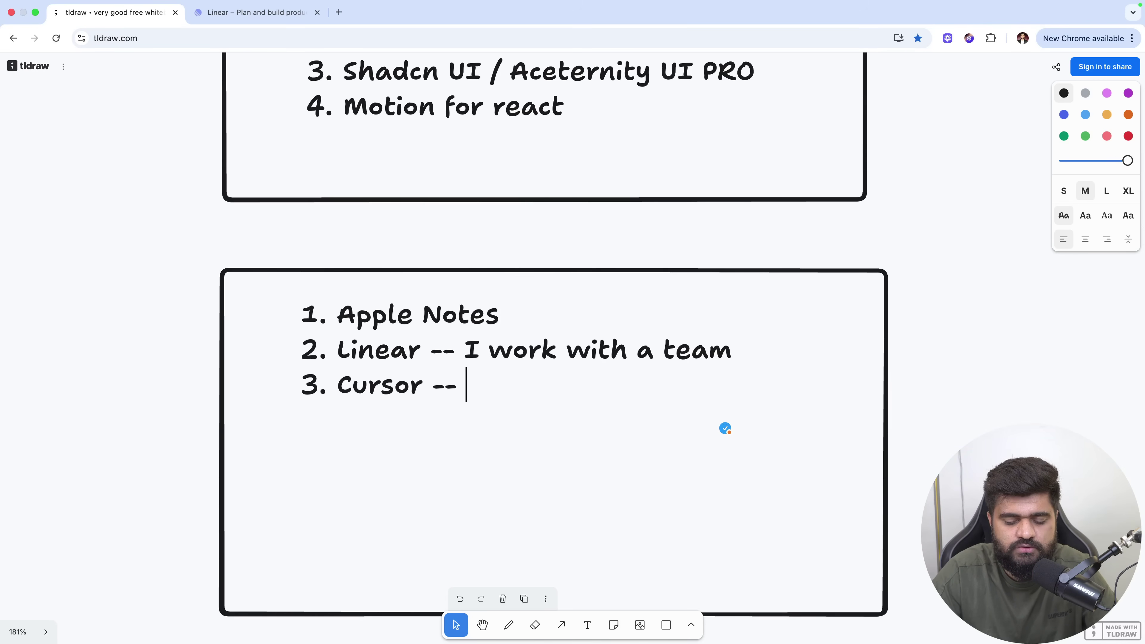
type("Oscura theme by ga")
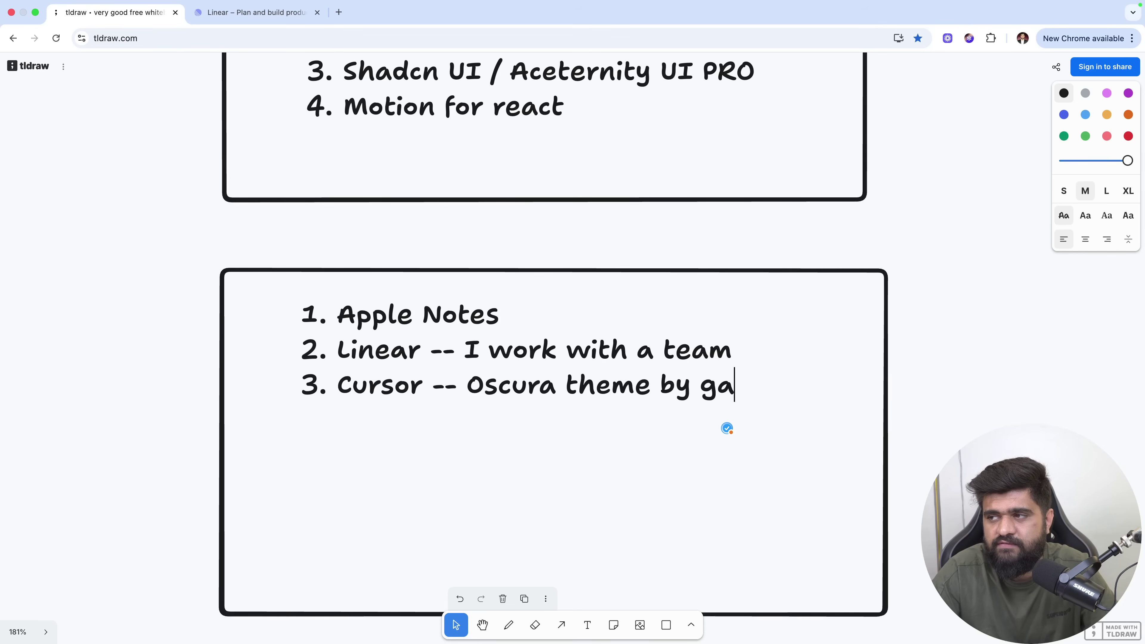
key("BackSpace")
key("BackSpace")
type("fey / bea")
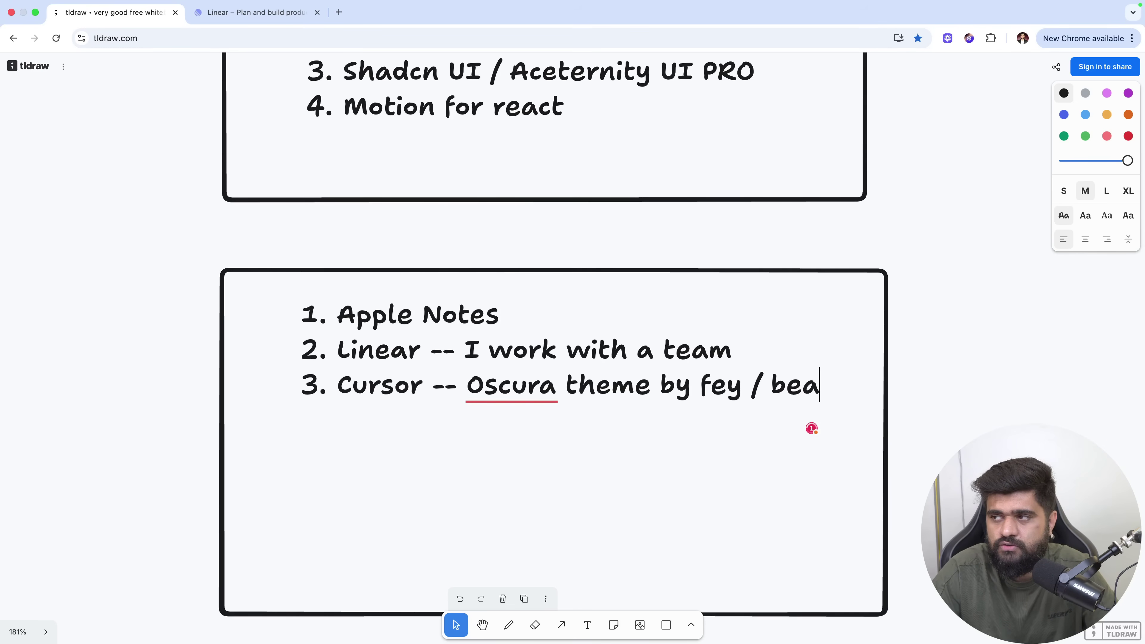
type("reded")
left_click(890, 313)
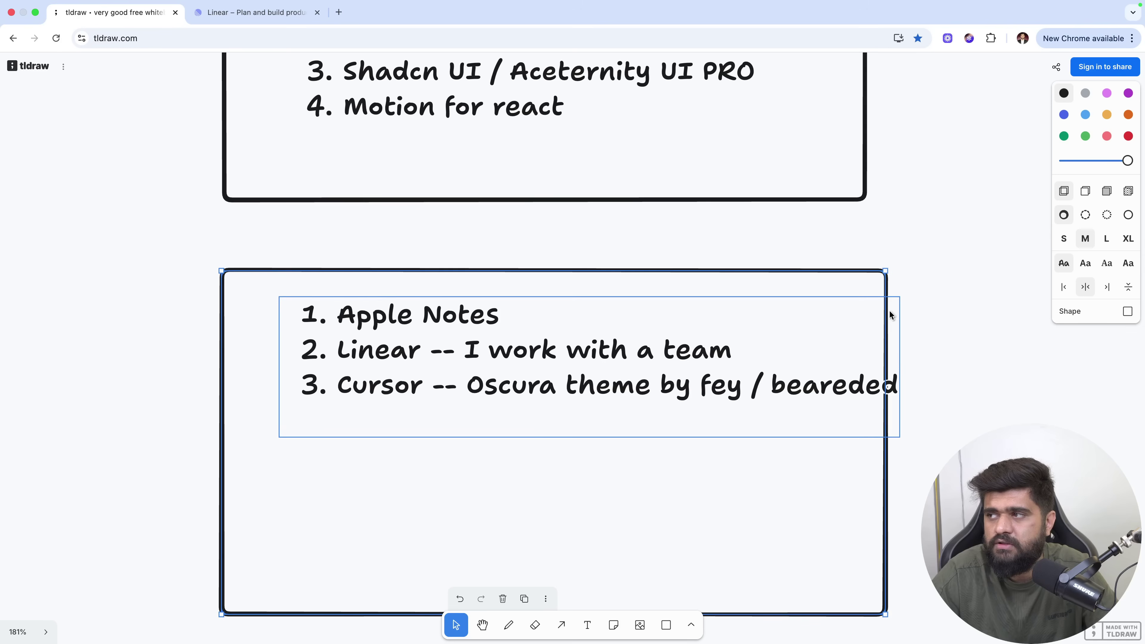
left_click_drag(886, 282, 917, 283)
Add a fourth list item, '4. Raycast', after the Cursor line.
left_click(670, 385)
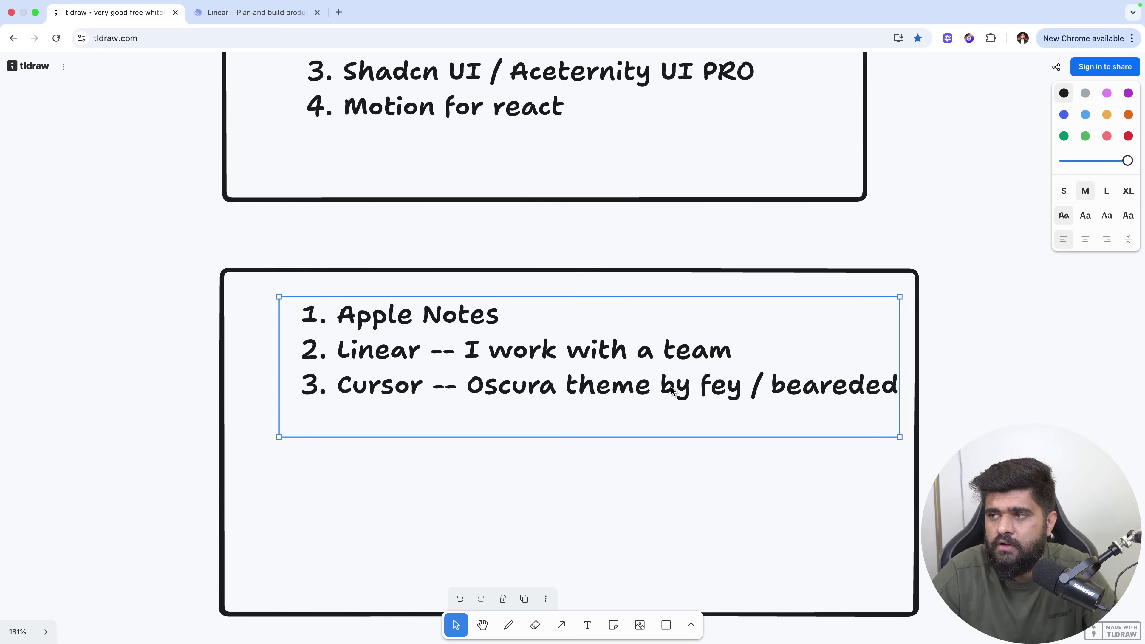
left_click(671, 386)
key("Down")
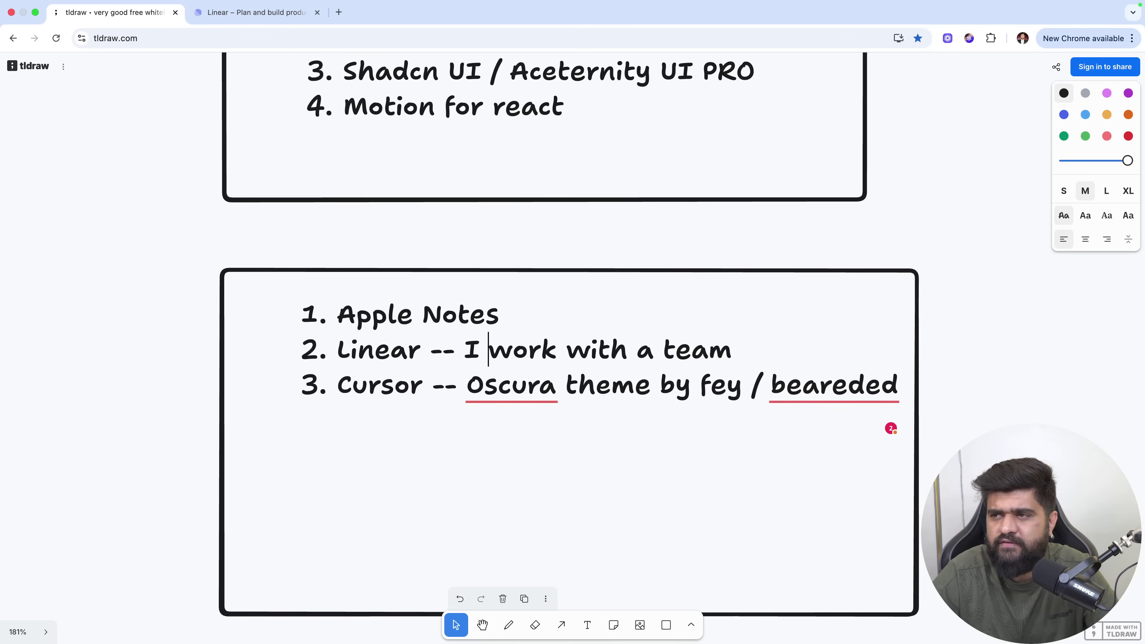
key("Down")
key("Return")
type("R")
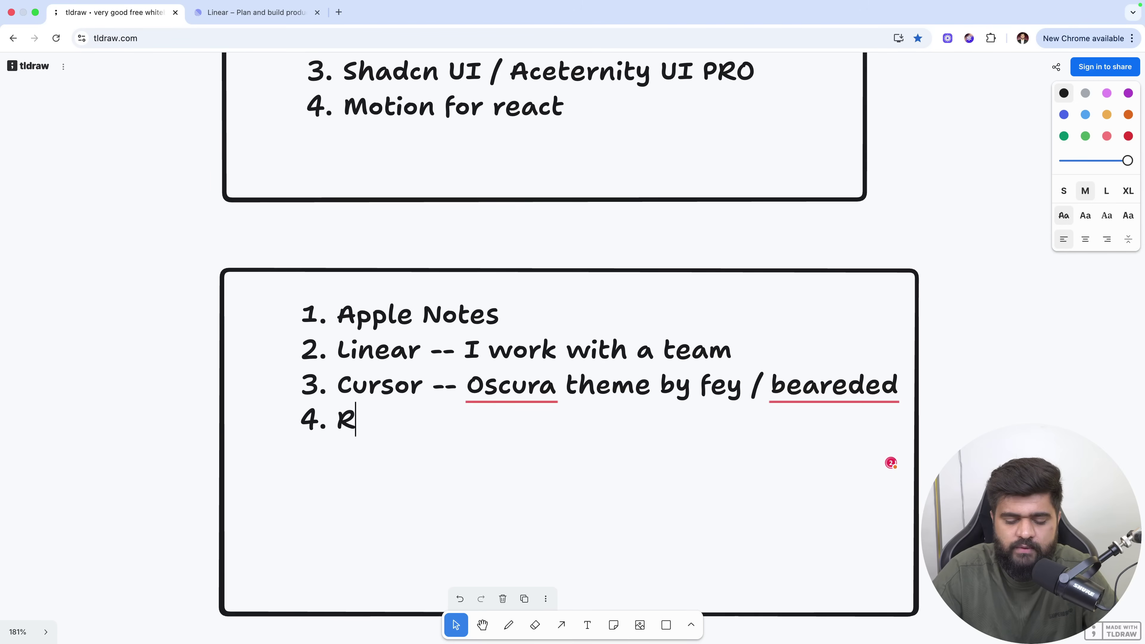
type("aycast")
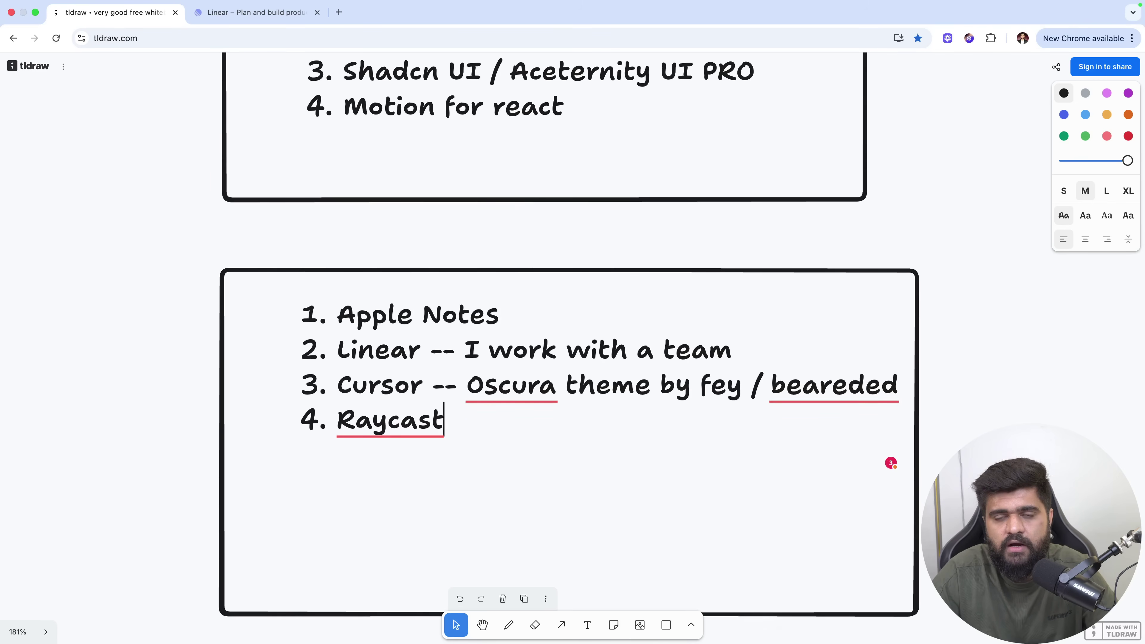
key("alt+space")
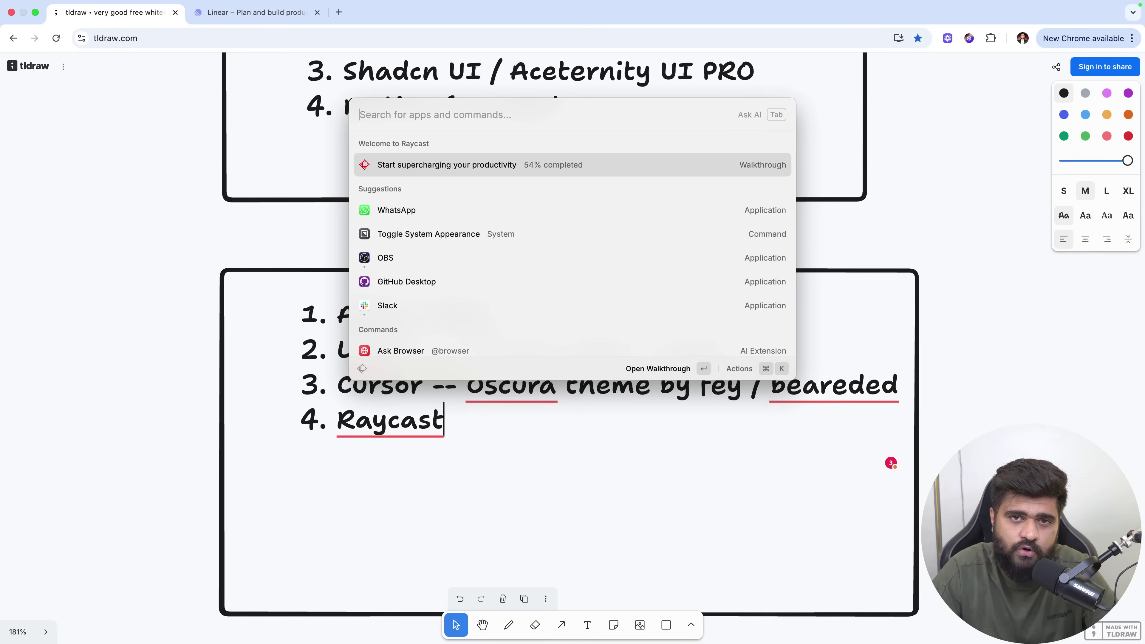
type("400 * 43")
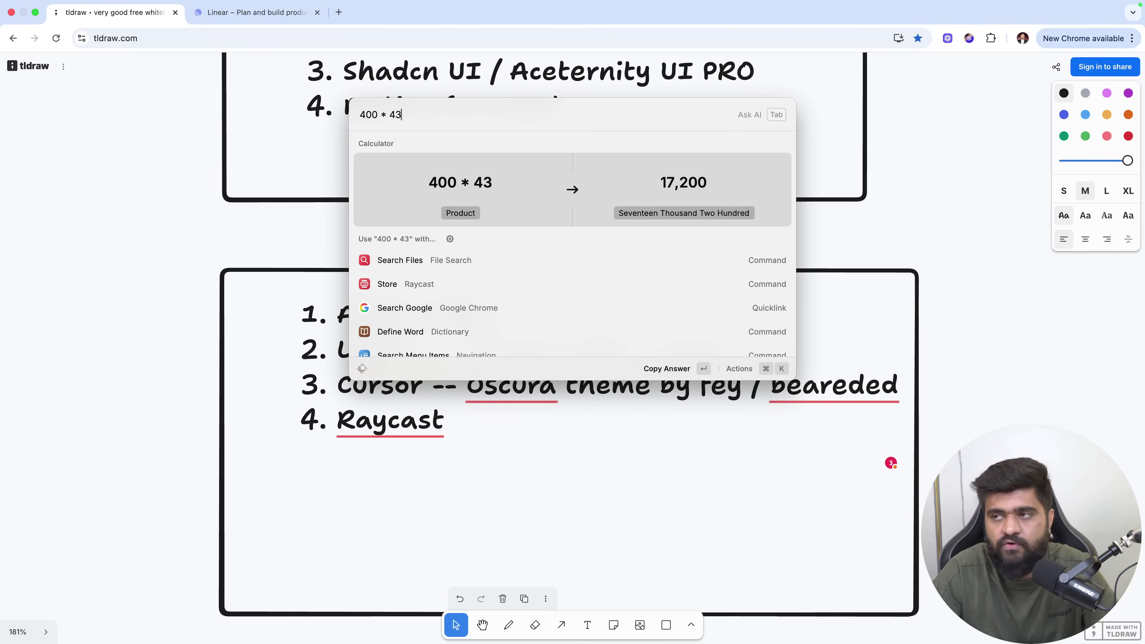
key("Escape")
key("alt+space")
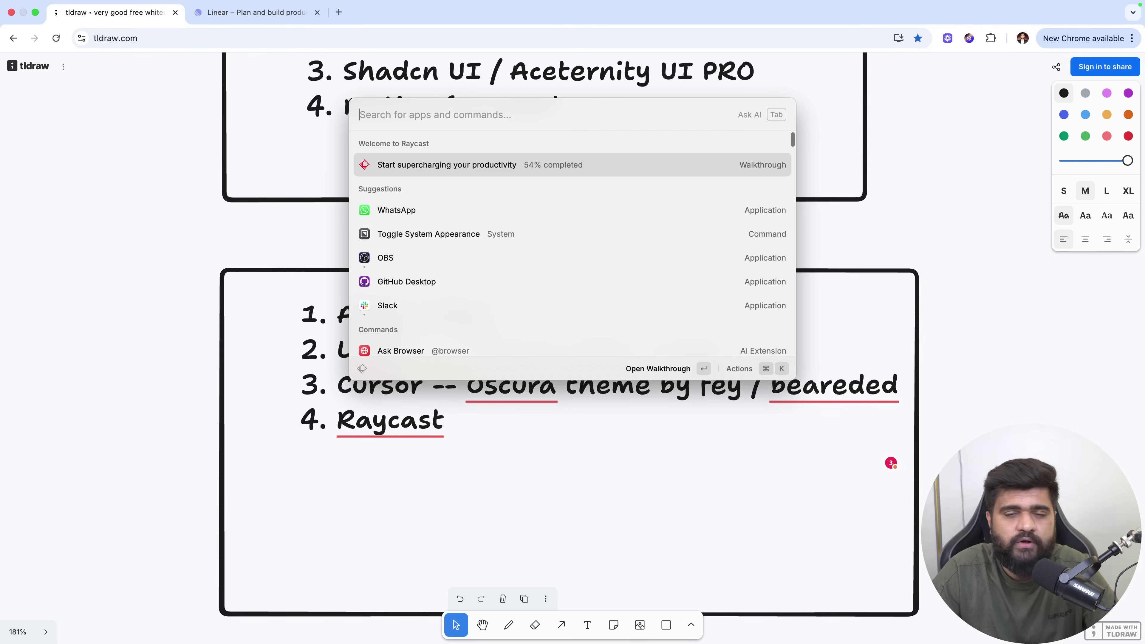
key("Escape")
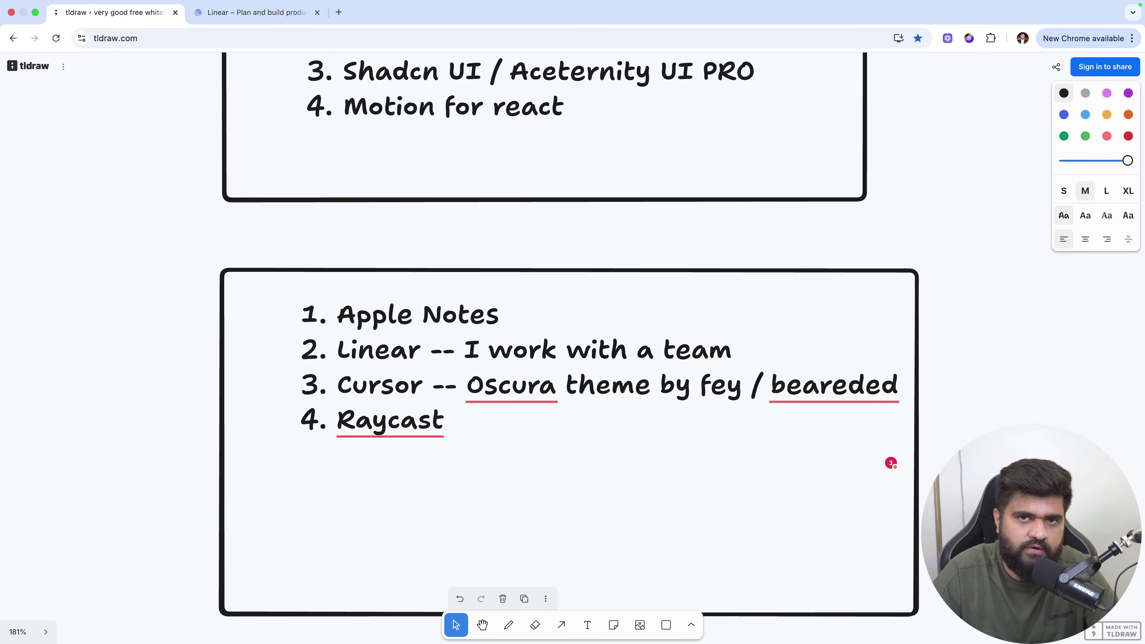
key("alt+space")
type("lorem")
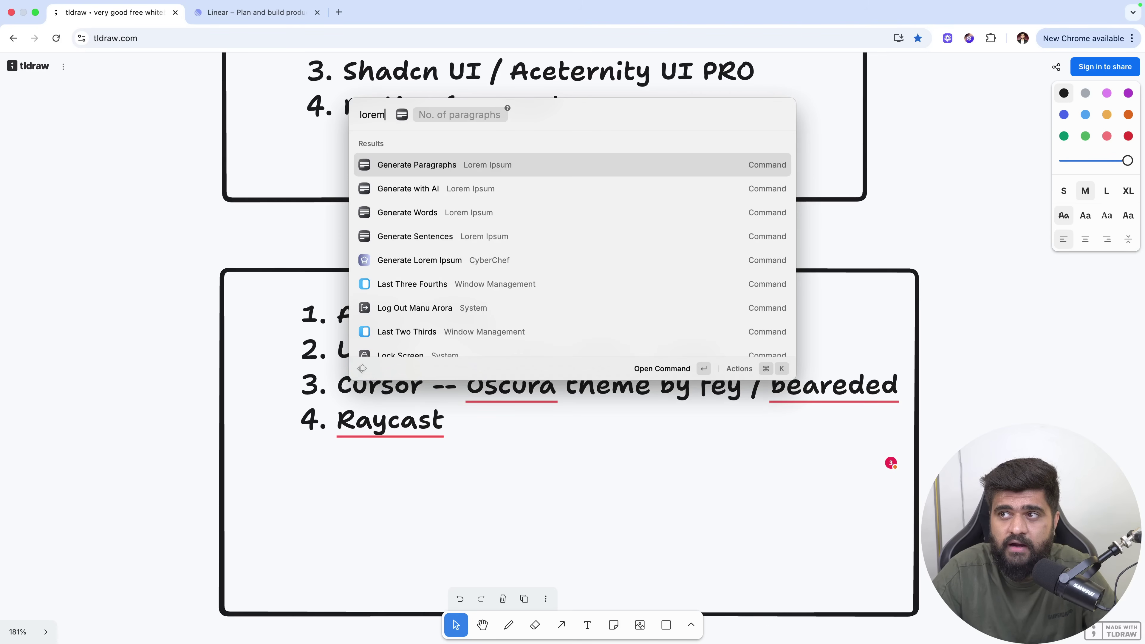
key("Return")
type("45")
key("BackSpace")
key("BackSpace")
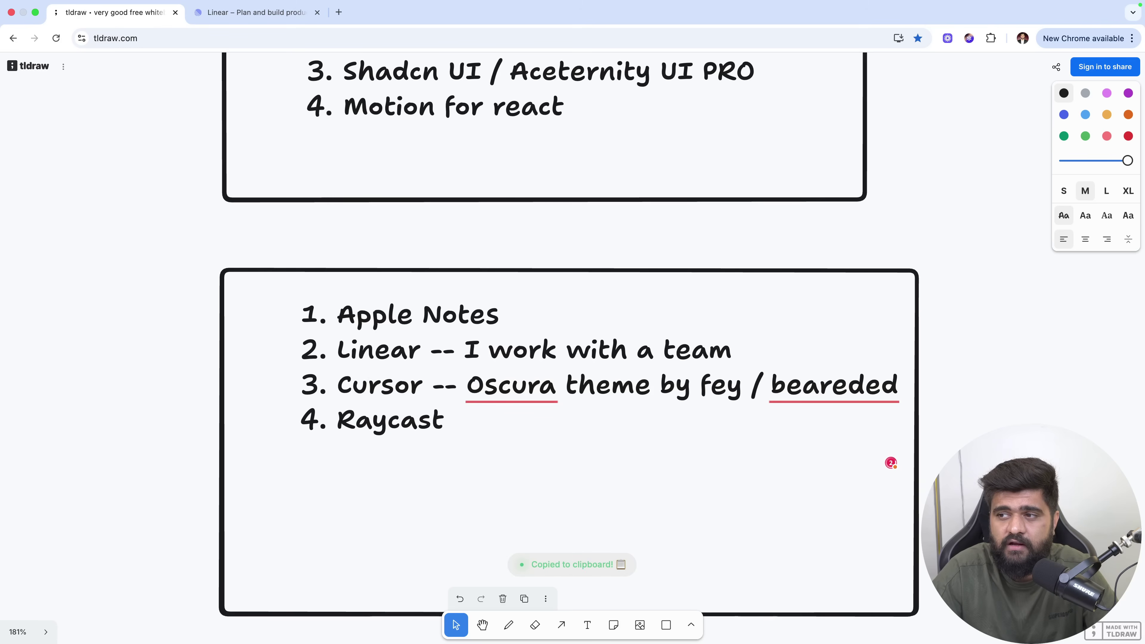
key("alt+space")
key("Escape")
type("lorm")
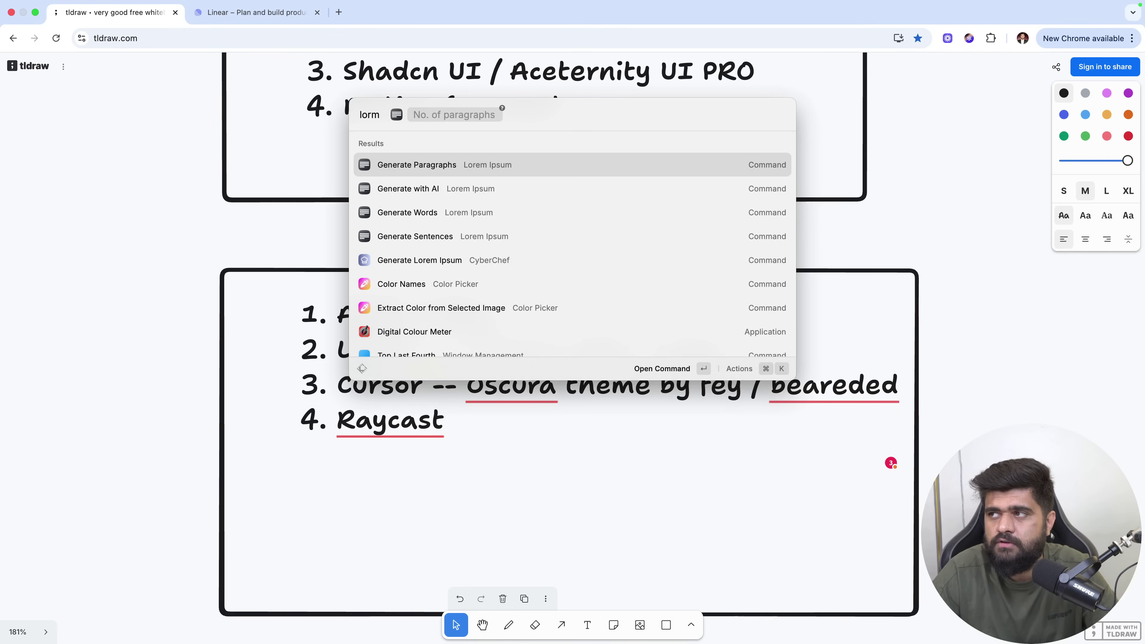
key("Return")
key("super+v")
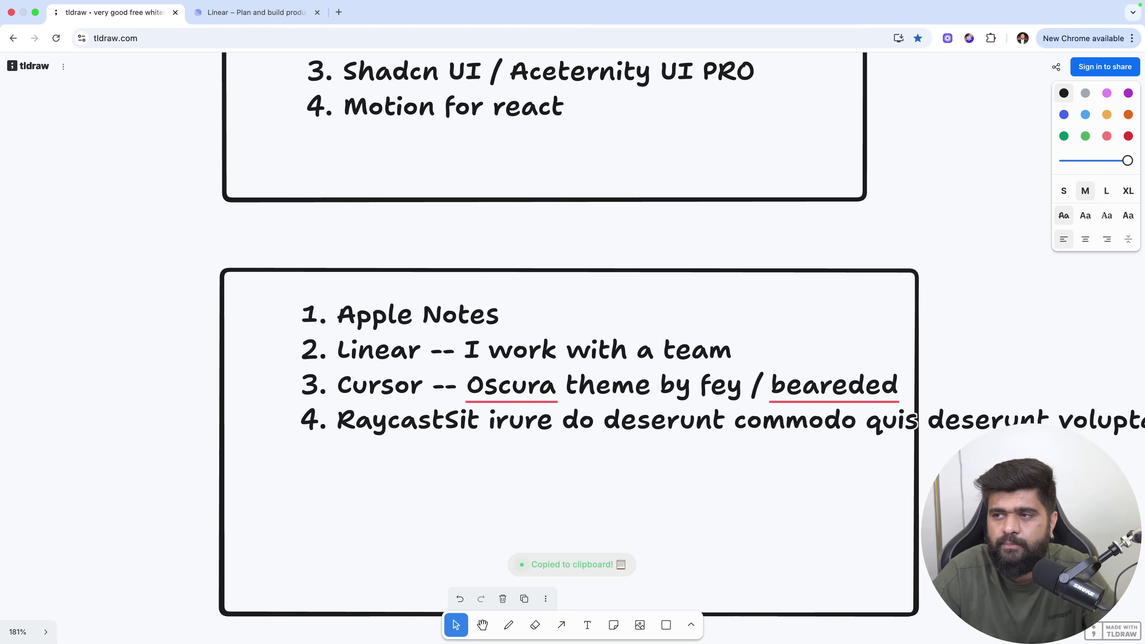
key("super+z")
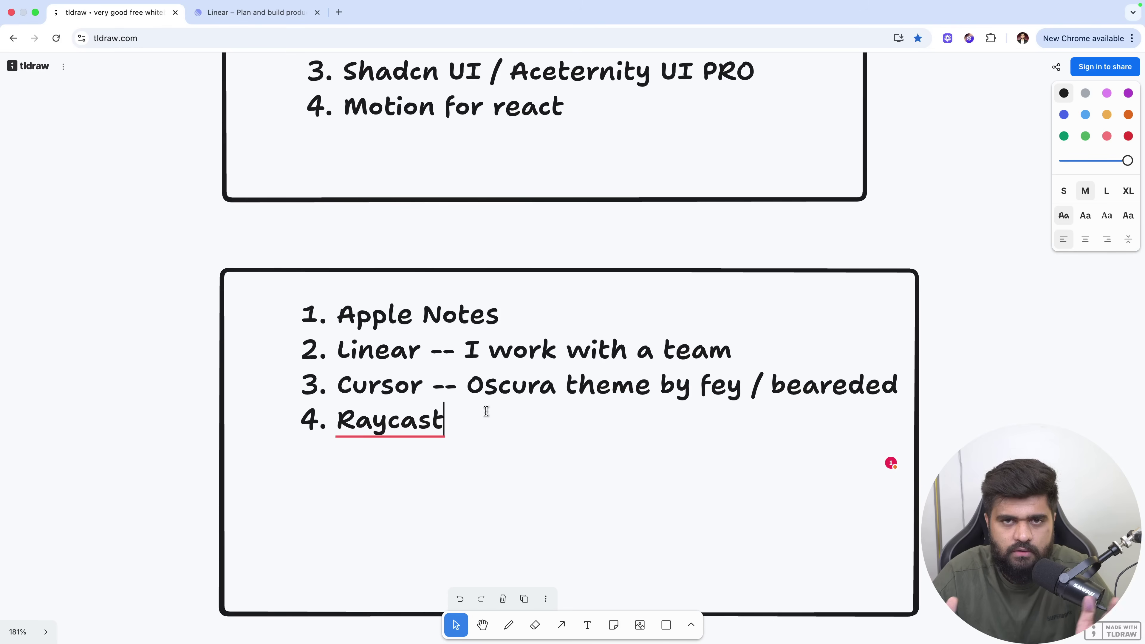
key("alt+space")
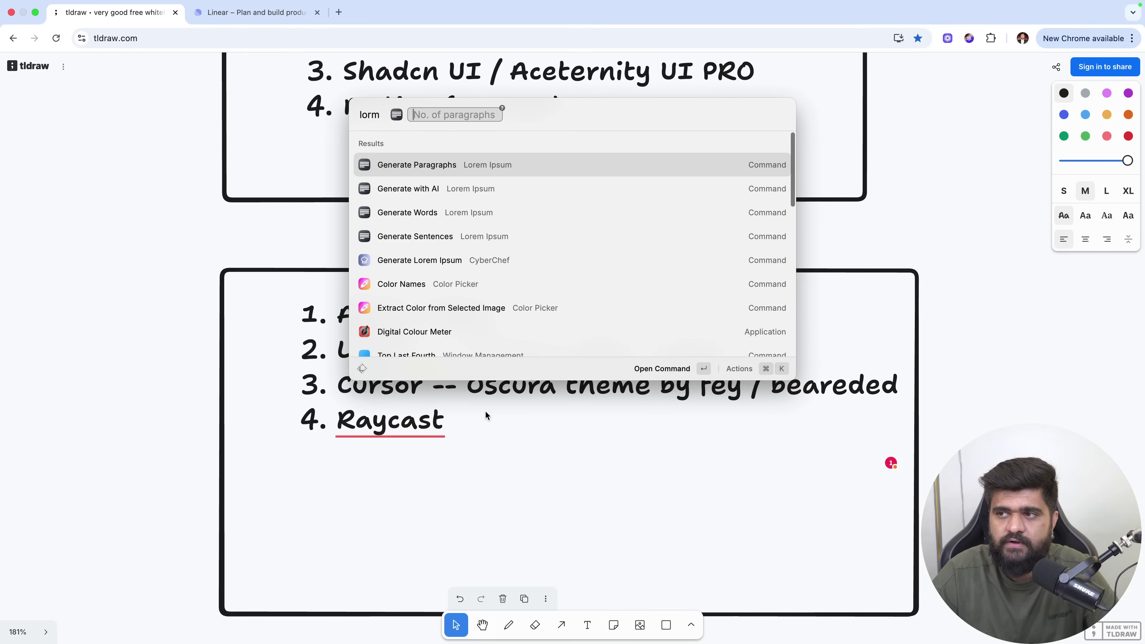
key("Escape")
key("Escape")
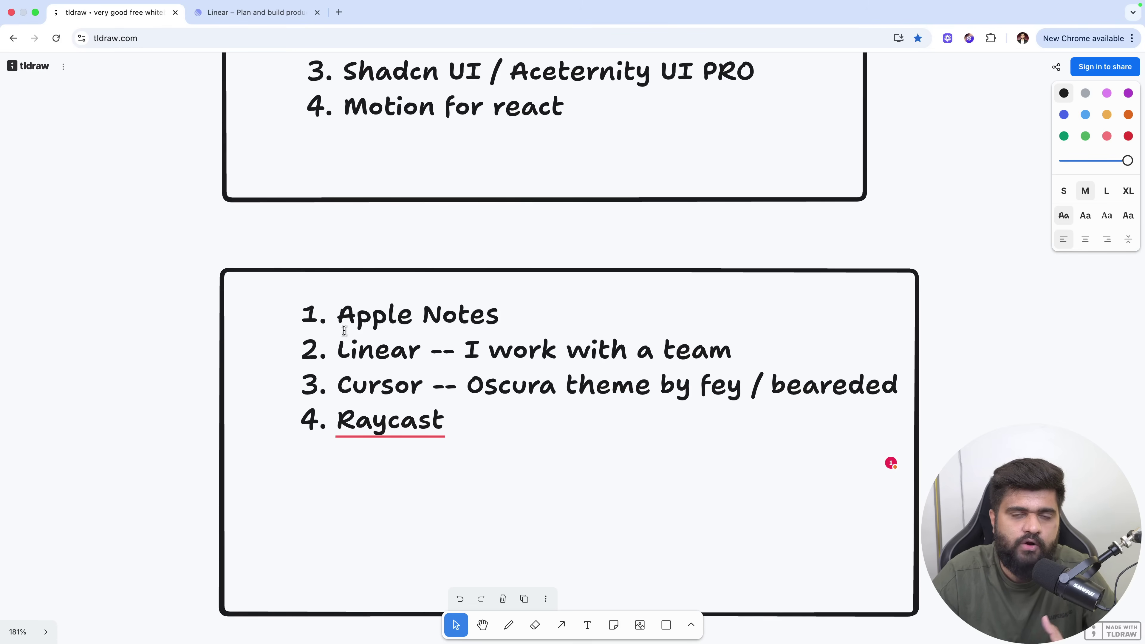
Draw a large 'design inspiration' box below the productivity list.
scroll(345, 333, "up", 1)
scroll(344, 331, "up", 5)
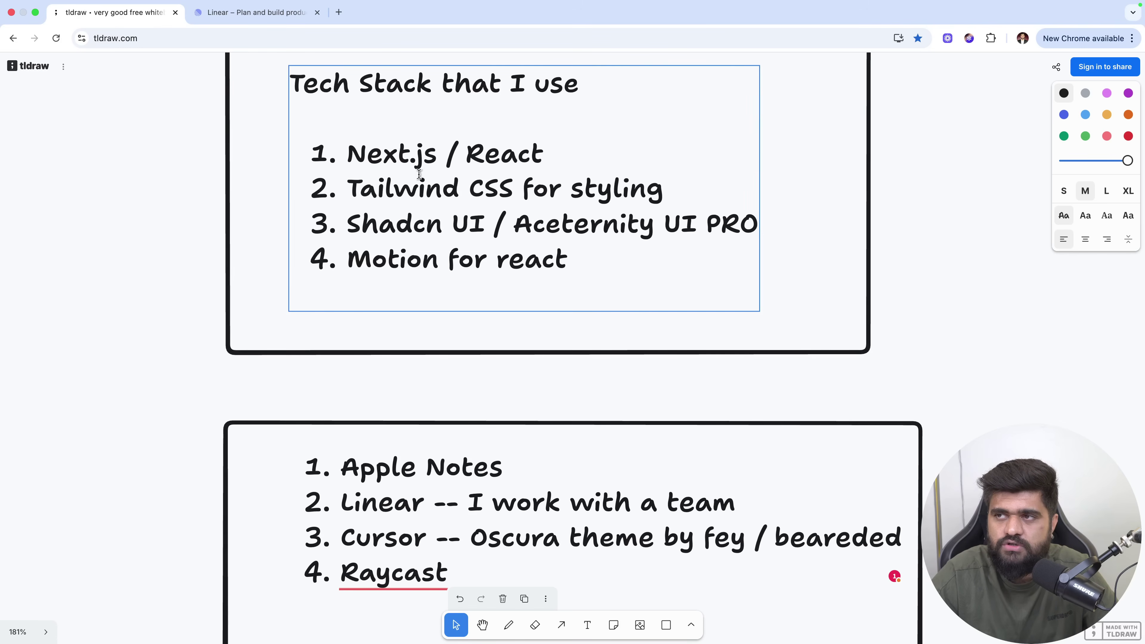
scroll(433, 234, "down", 4)
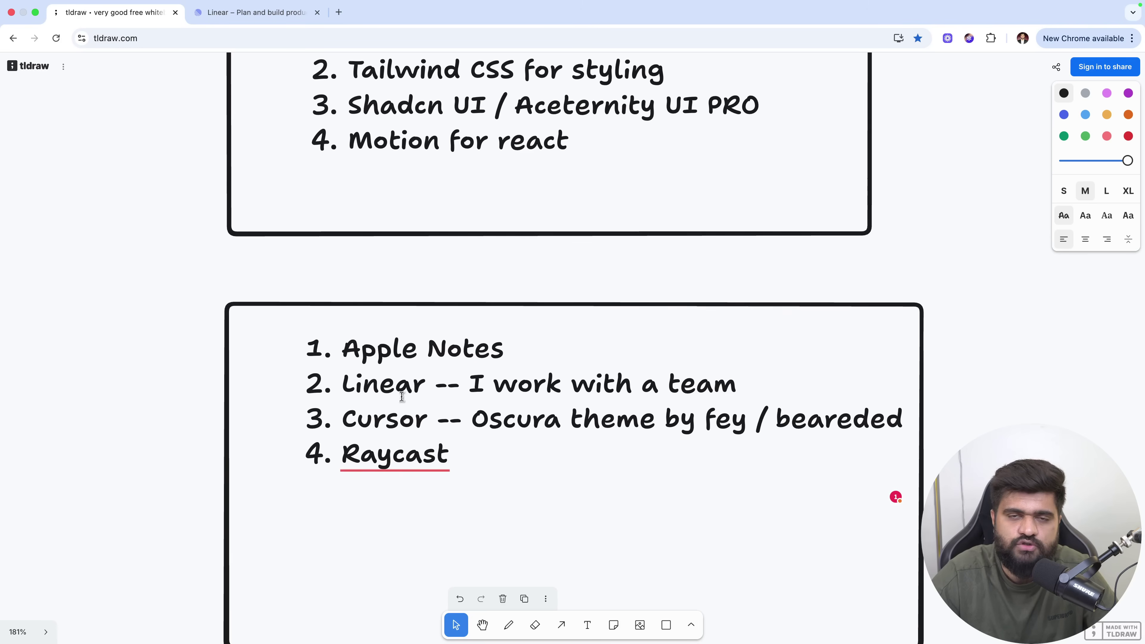
scroll(401, 396, "down", 15)
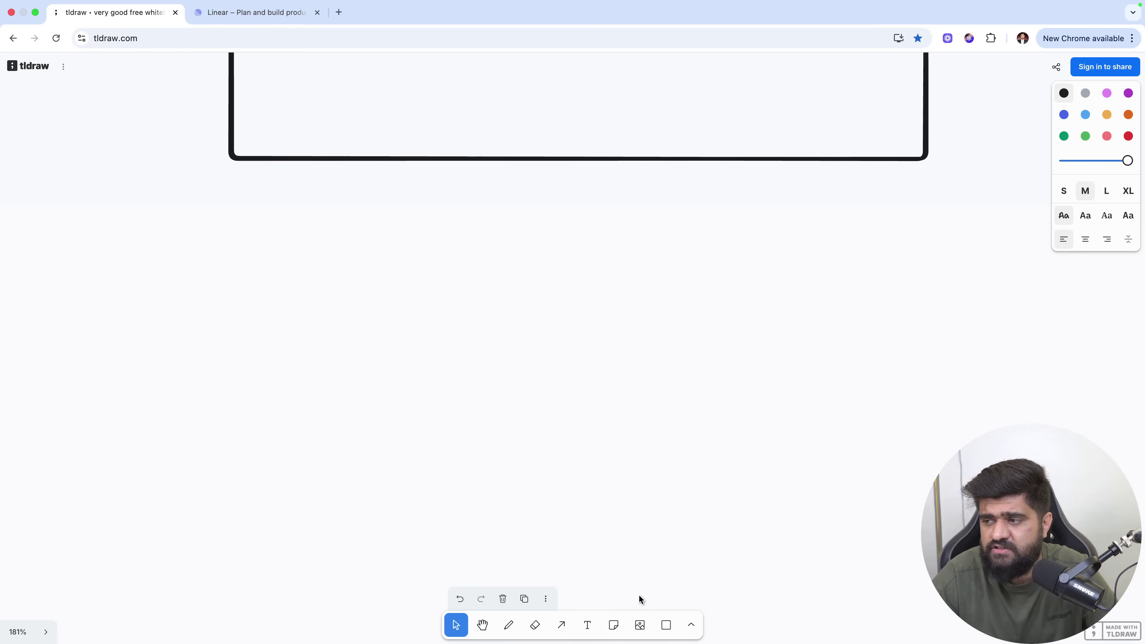
left_click(666, 625)
left_click_drag(230, 211, 1000, 586)
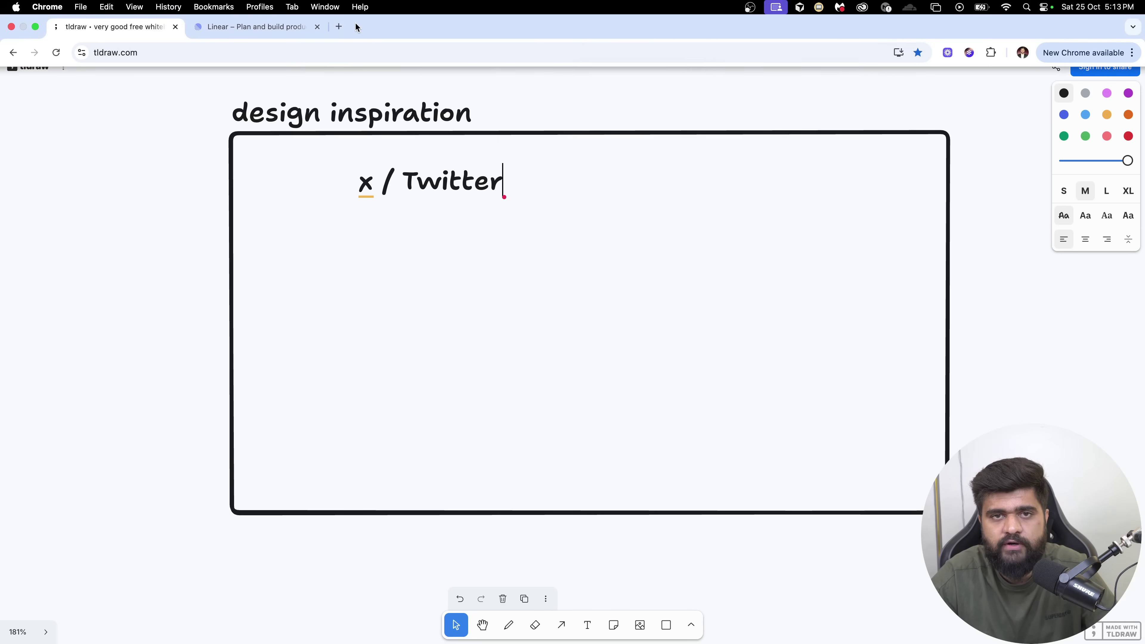
Finish the 'x / Twitter' entry and load x.com in a new browser tab.
left_click(356, 12)
left_click(167, 209)
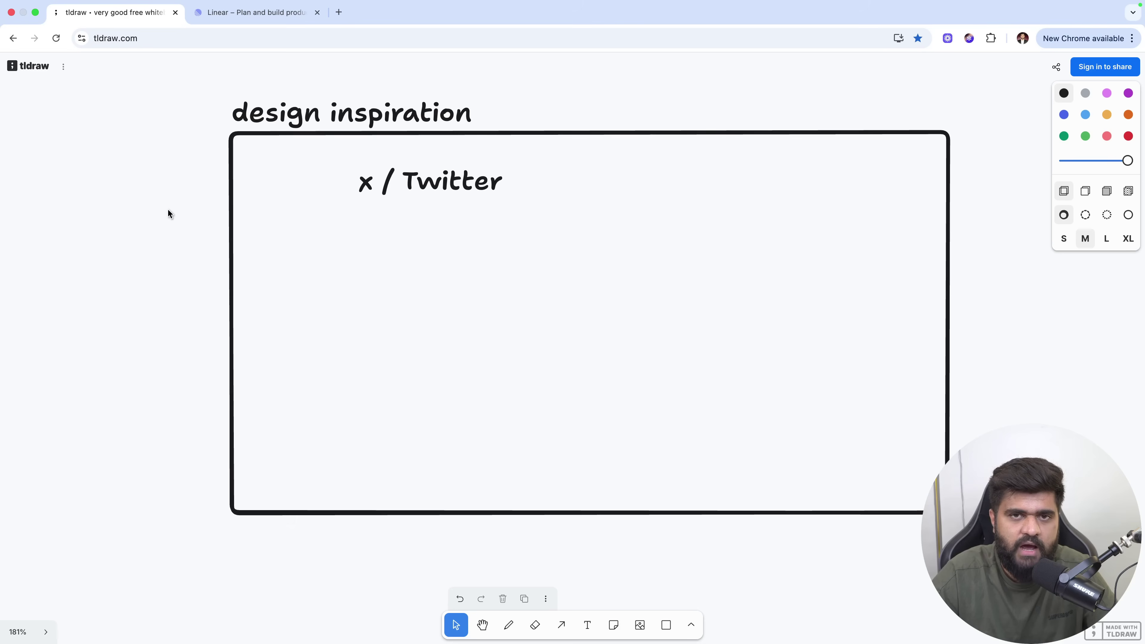
left_click(349, 11)
type("x.com")
key("Return")
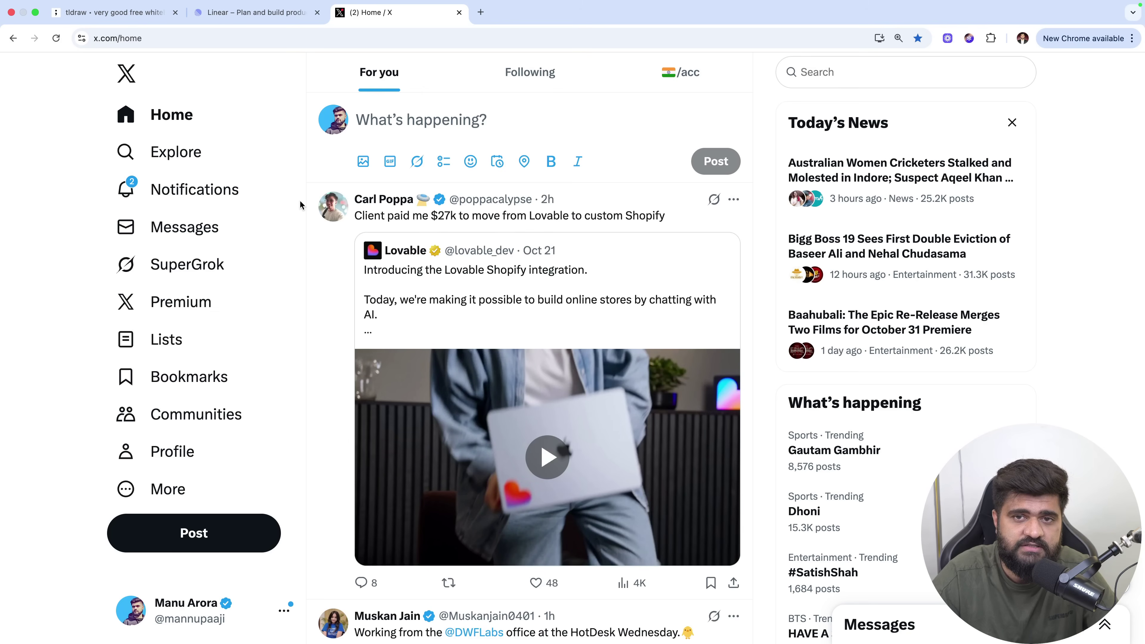
Scroll up and down the X For you feed, then return to the tldraw board.
scroll(529, 468, "down", 10)
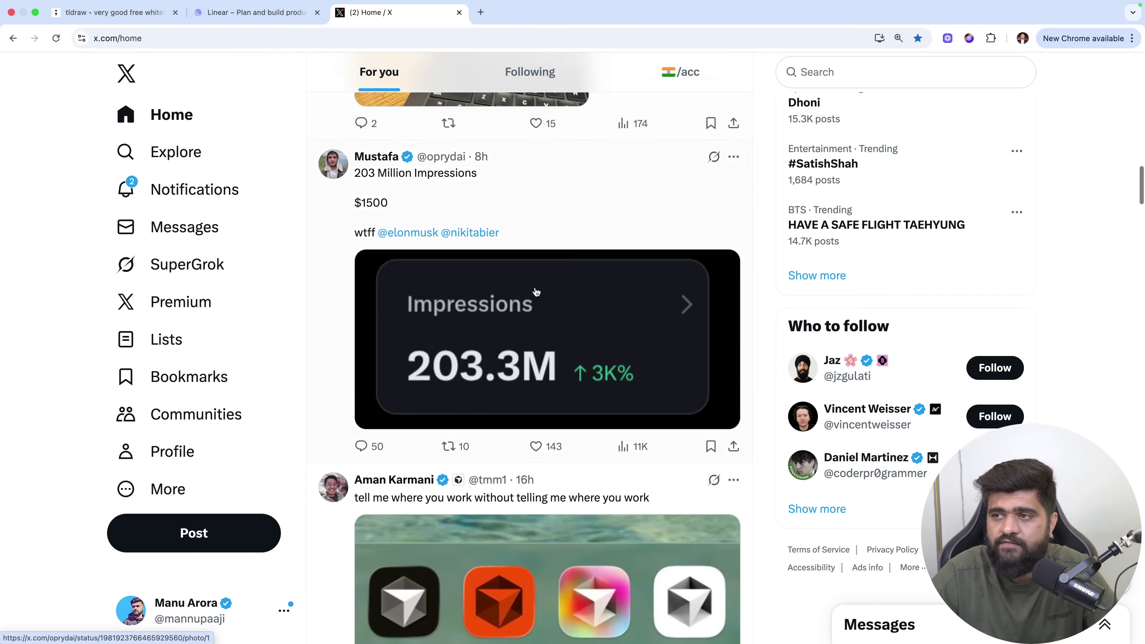
scroll(536, 292, "up", 6)
scroll(536, 292, "down", 4)
scroll(536, 293, "down", 5)
scroll(536, 292, "up", 15)
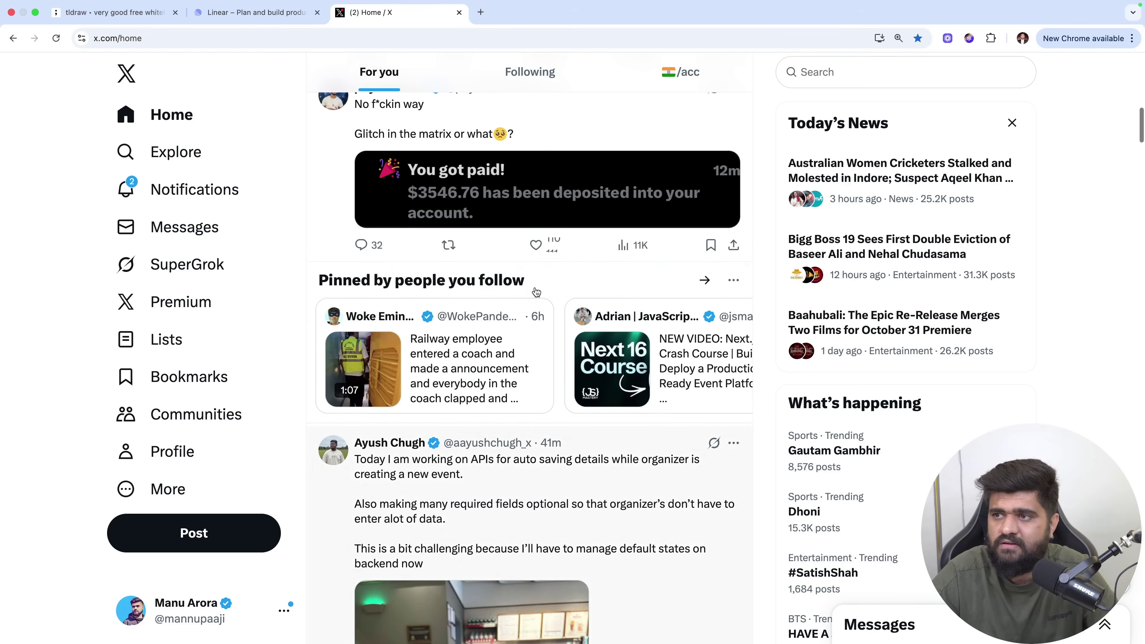
scroll(536, 292, "down", 15)
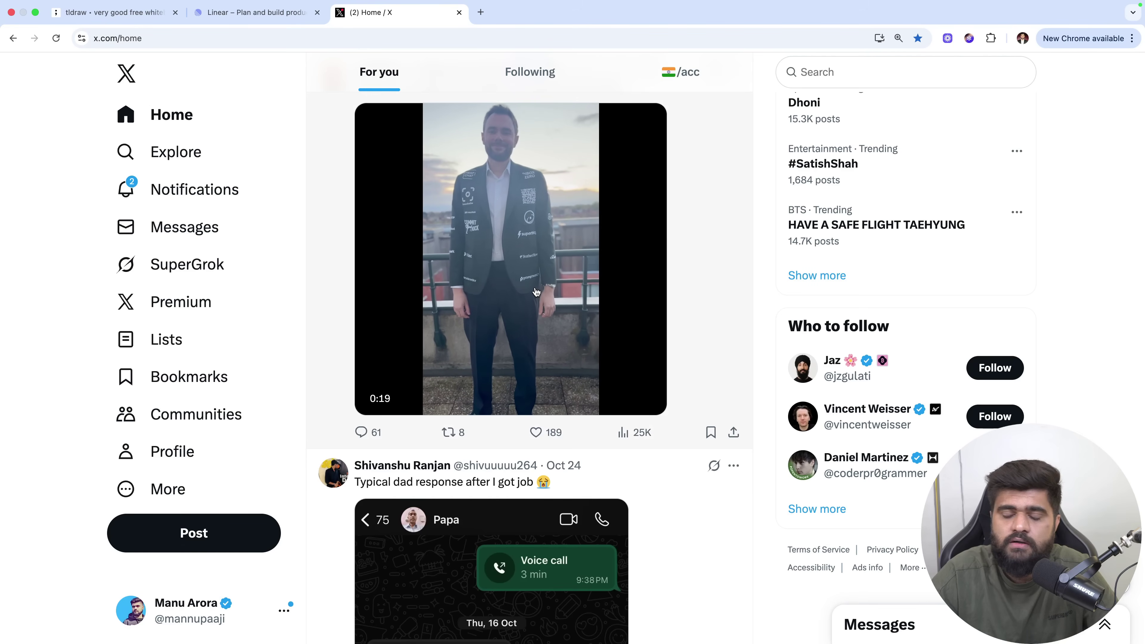
scroll(536, 292, "down", 10)
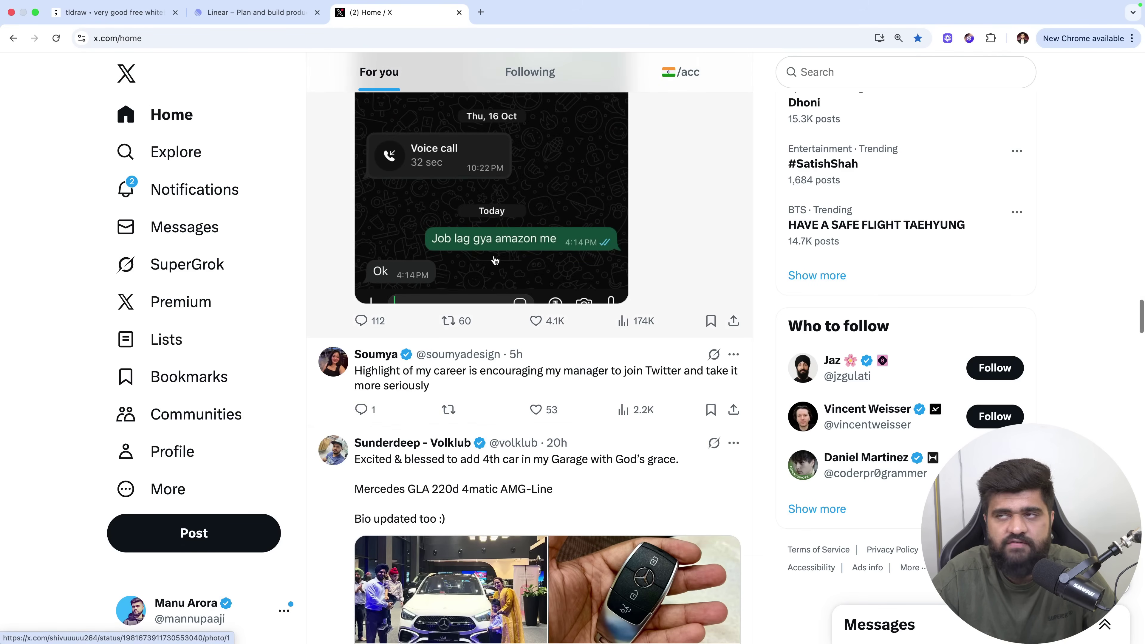
key("super+1")
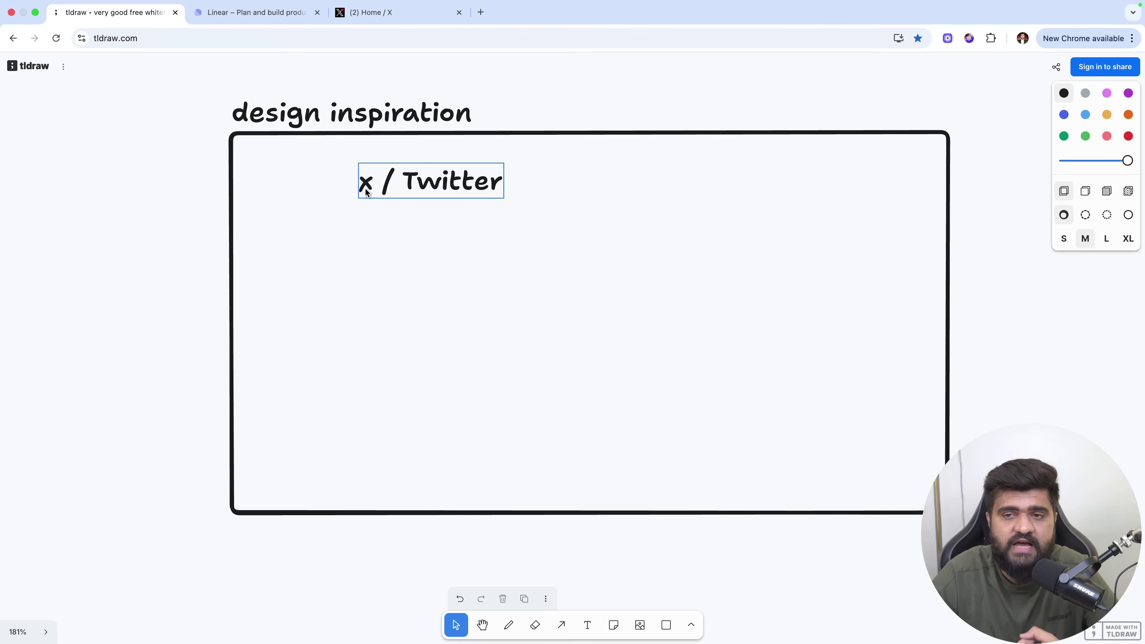
Paste a 'Syntax FM' label at the box's top right and start a new label under x / Twitter.
key("ctrl+v")
double_click(773, 162)
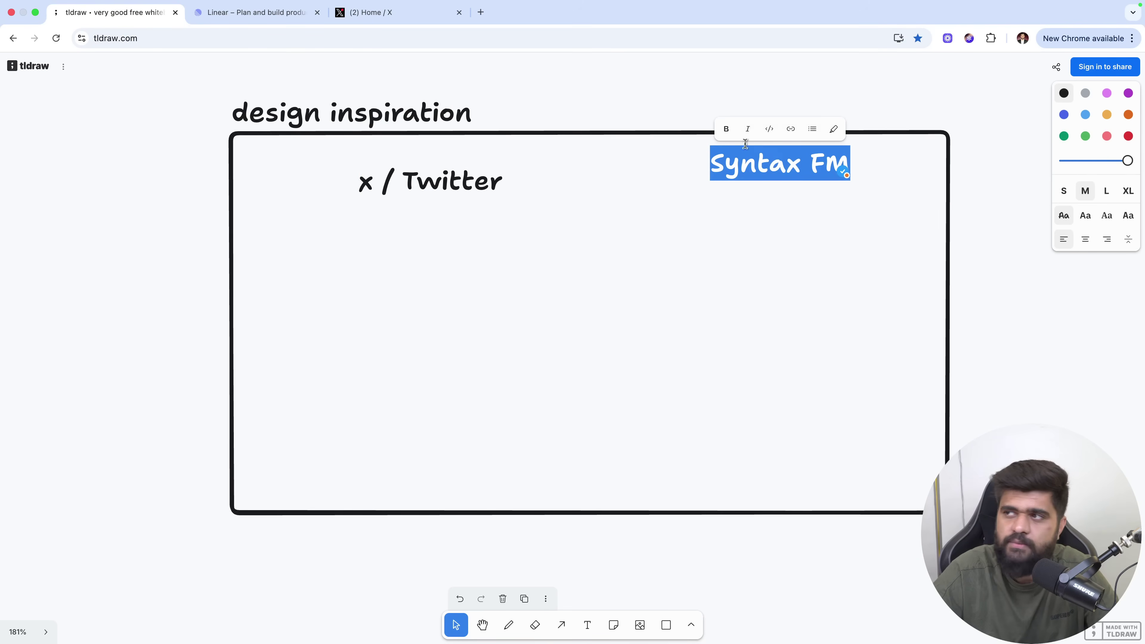
left_click(707, 93)
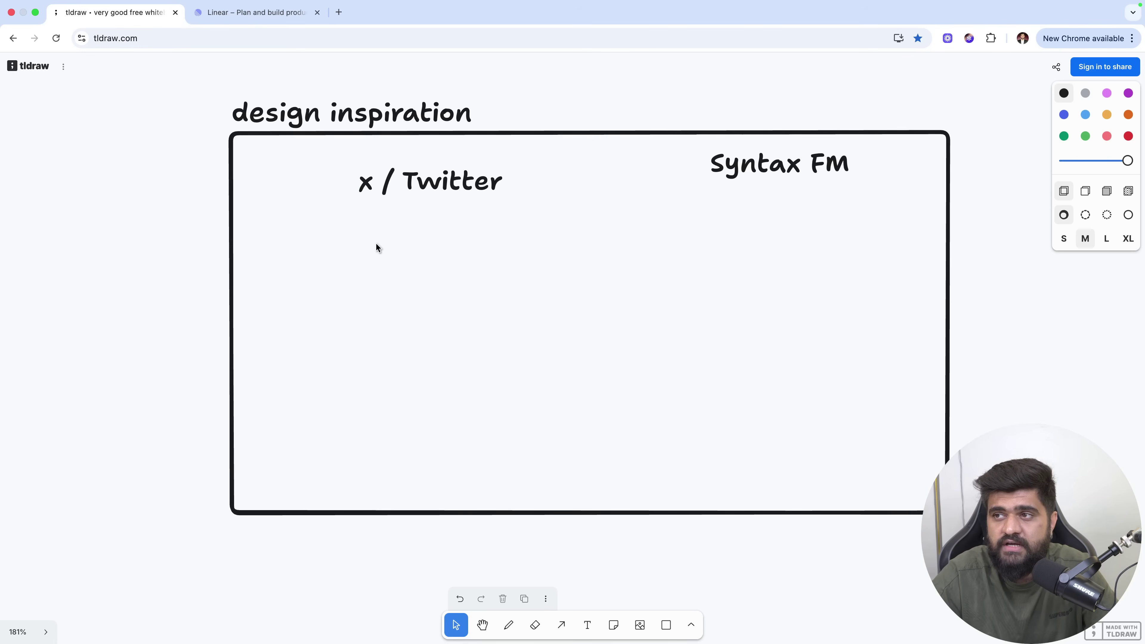
key("t")
left_click(359, 241)
Enter 'Dribbble' under x / Twitter and load dribbble.com in a new tab.
type("Dribbble")
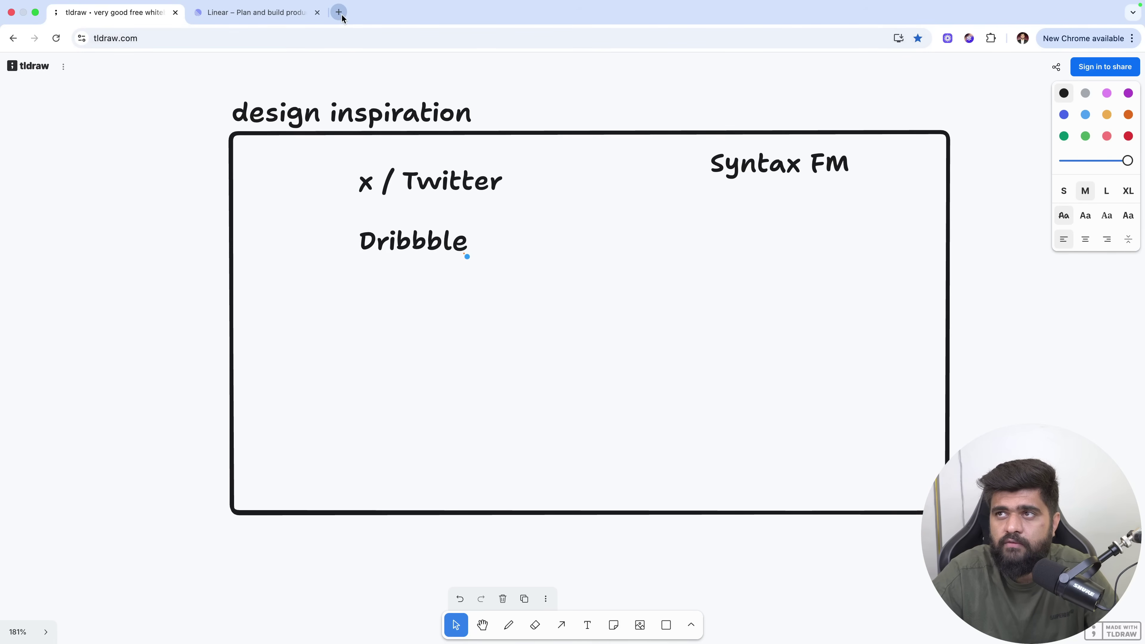
left_click(339, 12)
type("dribbble.com")
key("Return")
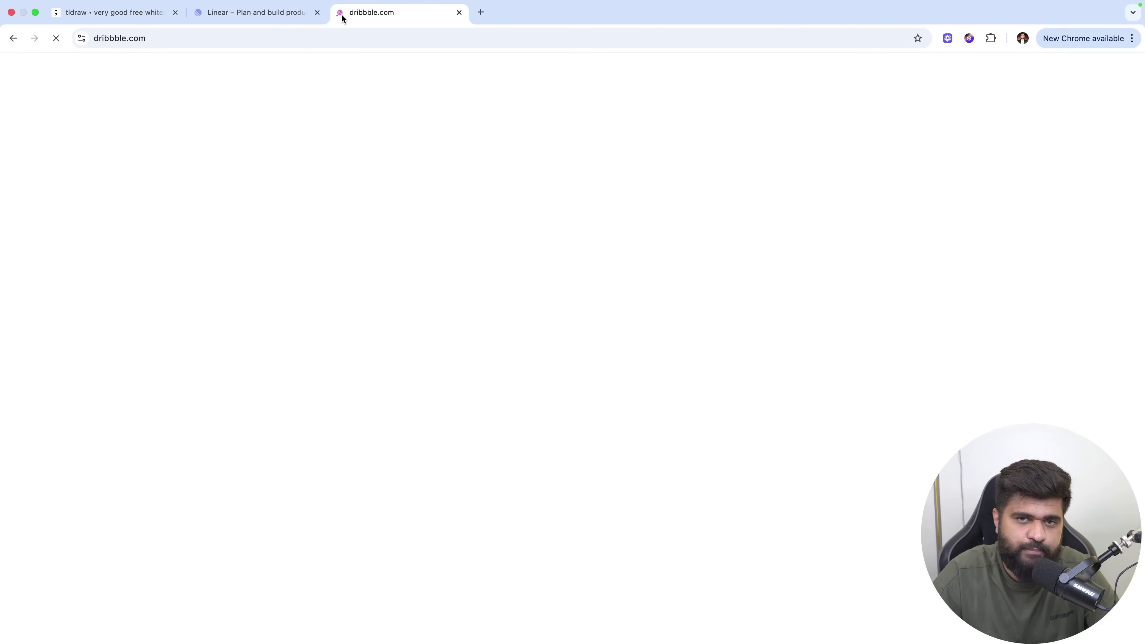
Browse the Dribbble shots grid, close that tab, and open another new tab.
scroll(374, 159, "down", 1)
scroll(374, 158, "down", 10)
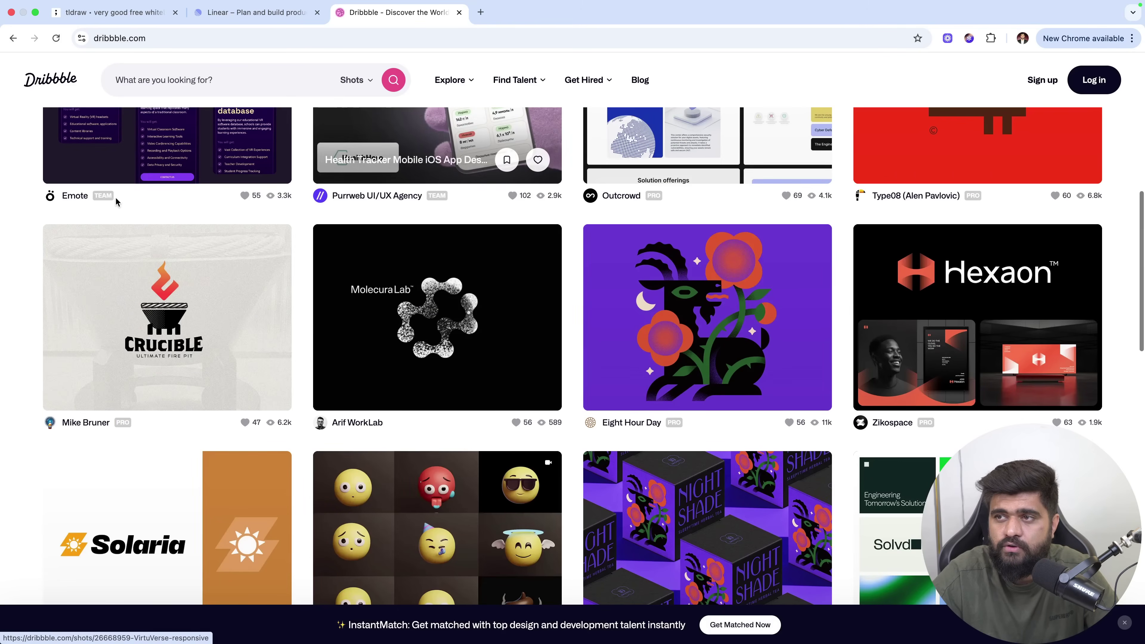
scroll(200, 209, "up", 8)
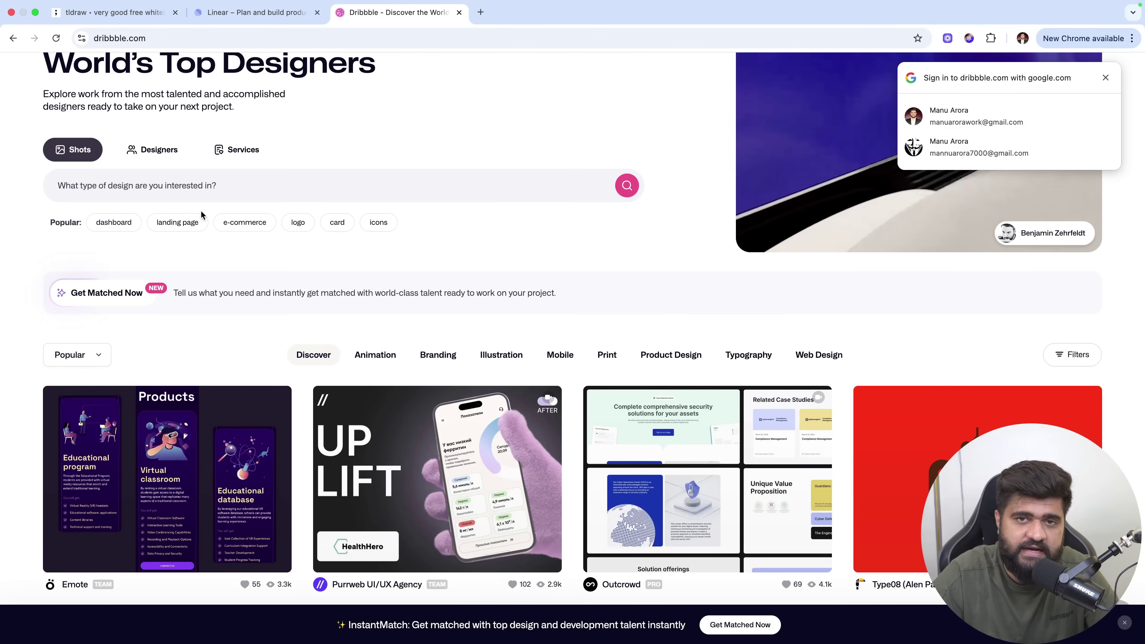
scroll(201, 211, "down", 10)
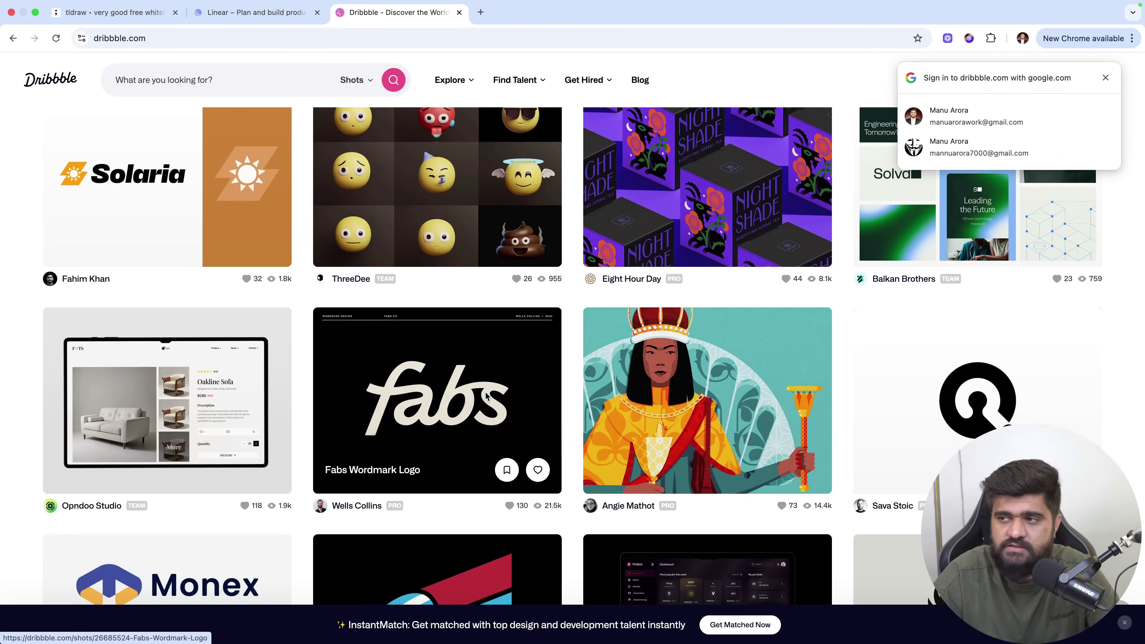
scroll(486, 396, "up", 10)
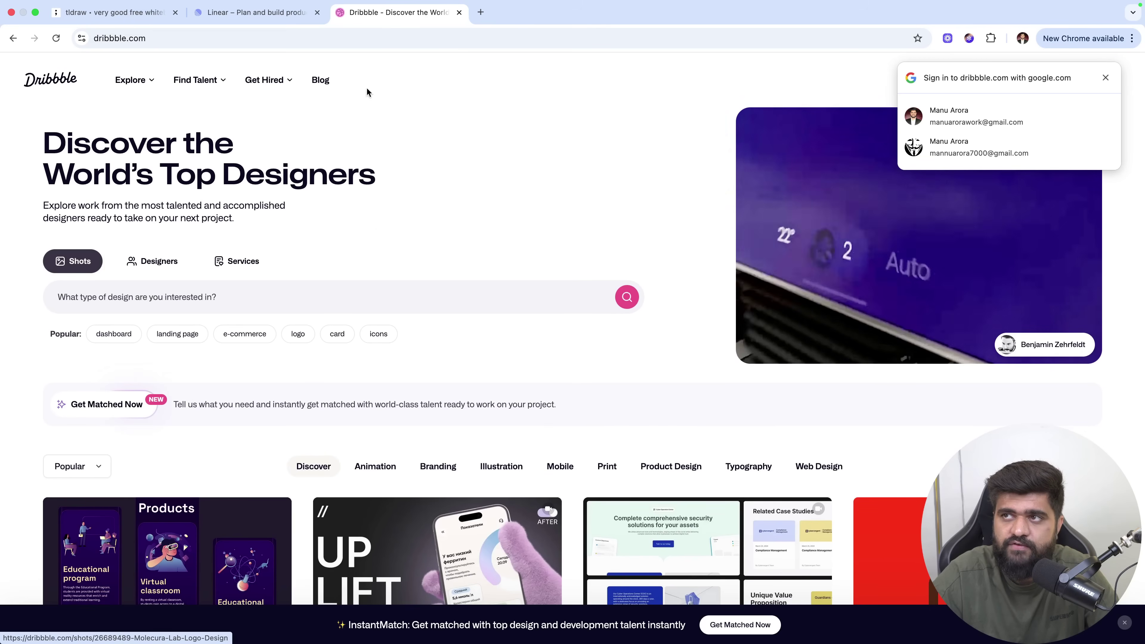
key("super+w")
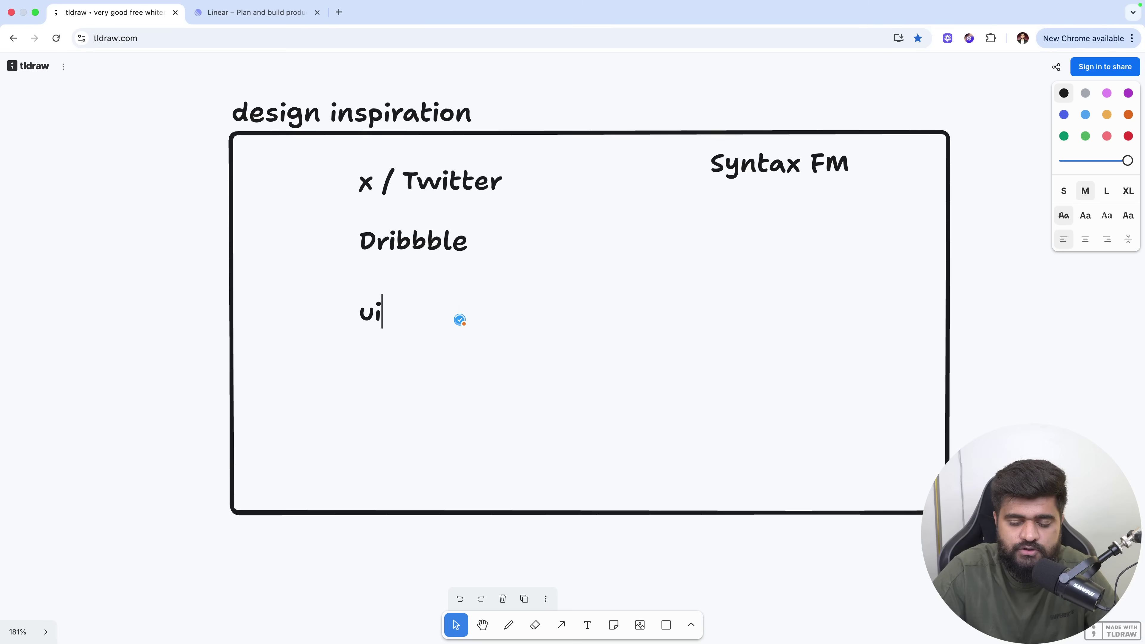
left_click(338, 12)
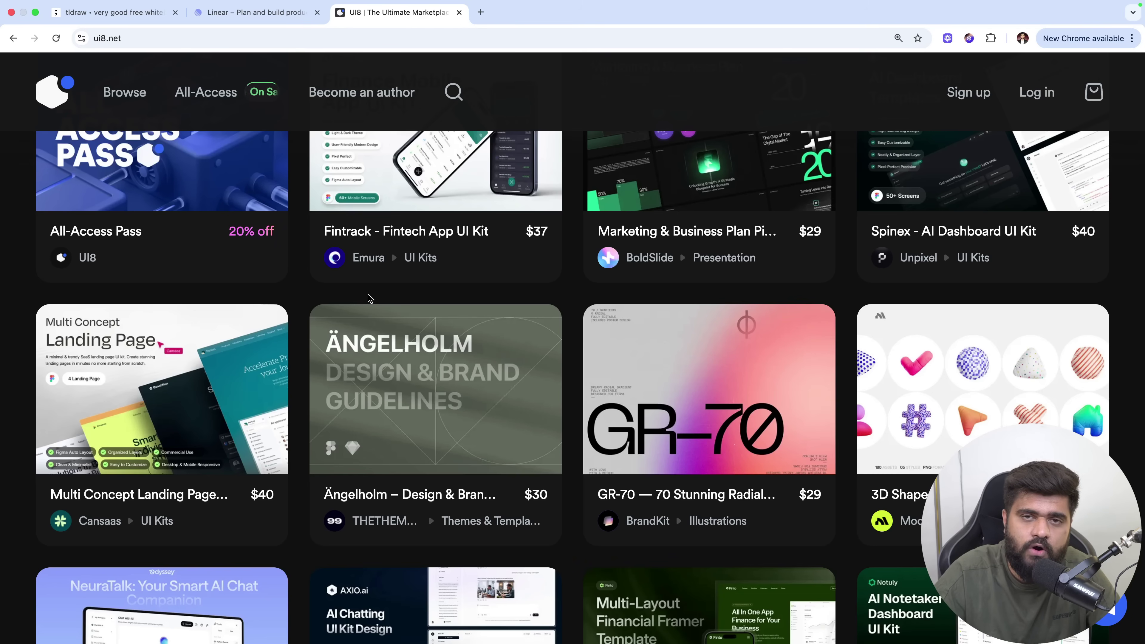
Scroll through the ui8.net product grid of UI kits and templates.
scroll(451, 361, "up", 10)
scroll(479, 400, "down", 8)
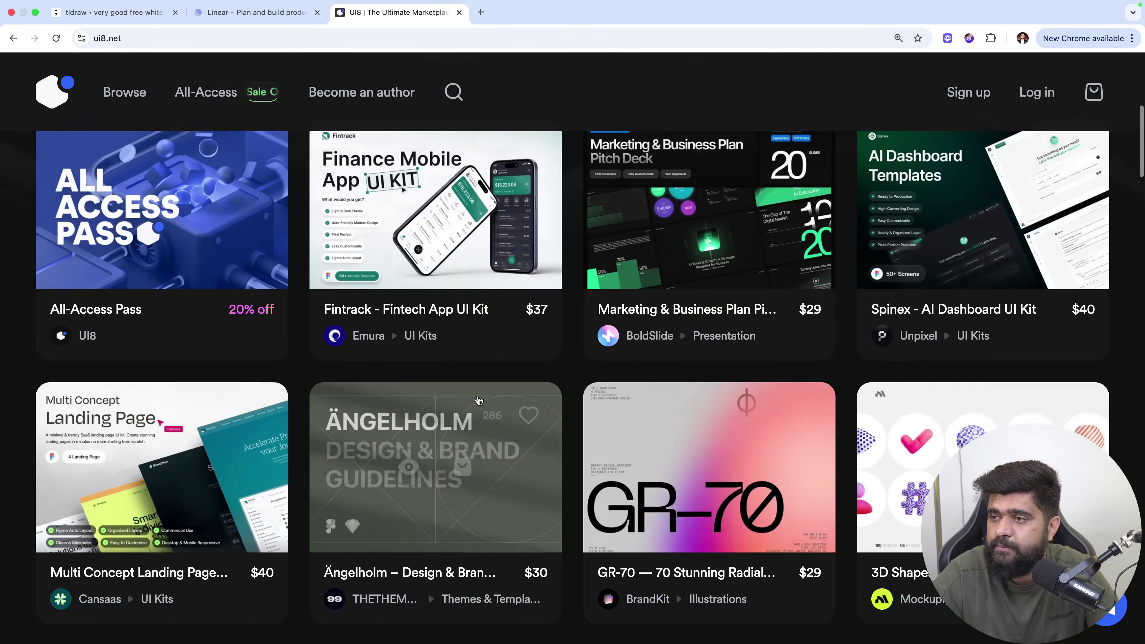
scroll(479, 400, "down", 15)
scroll(478, 400, "up", 8)
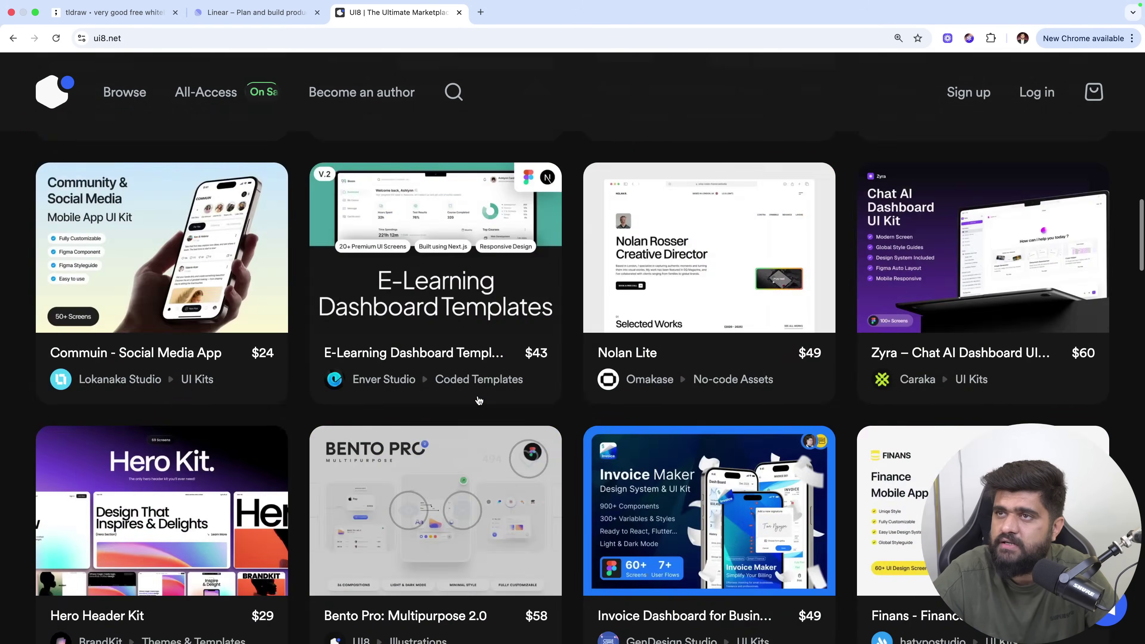
scroll(478, 400, "up", 10)
Back on the board, add a 'Mobbin.design' line after ui8.net and open mobbin.com in a new tab.
key("super+1")
key("Return")
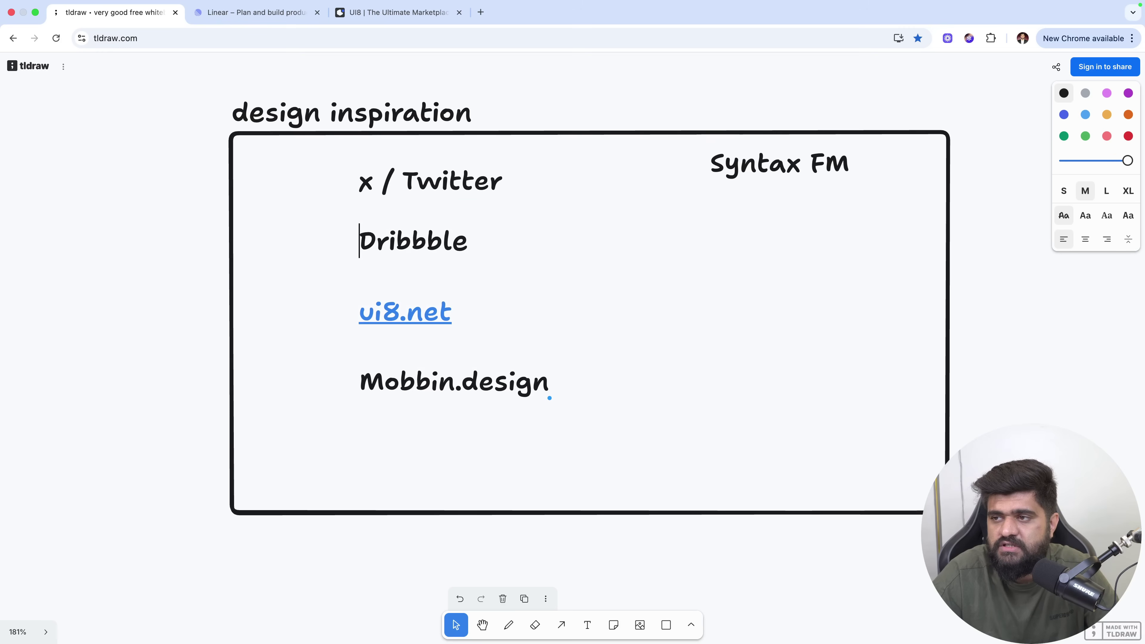
left_click_drag(360, 381, 549, 383)
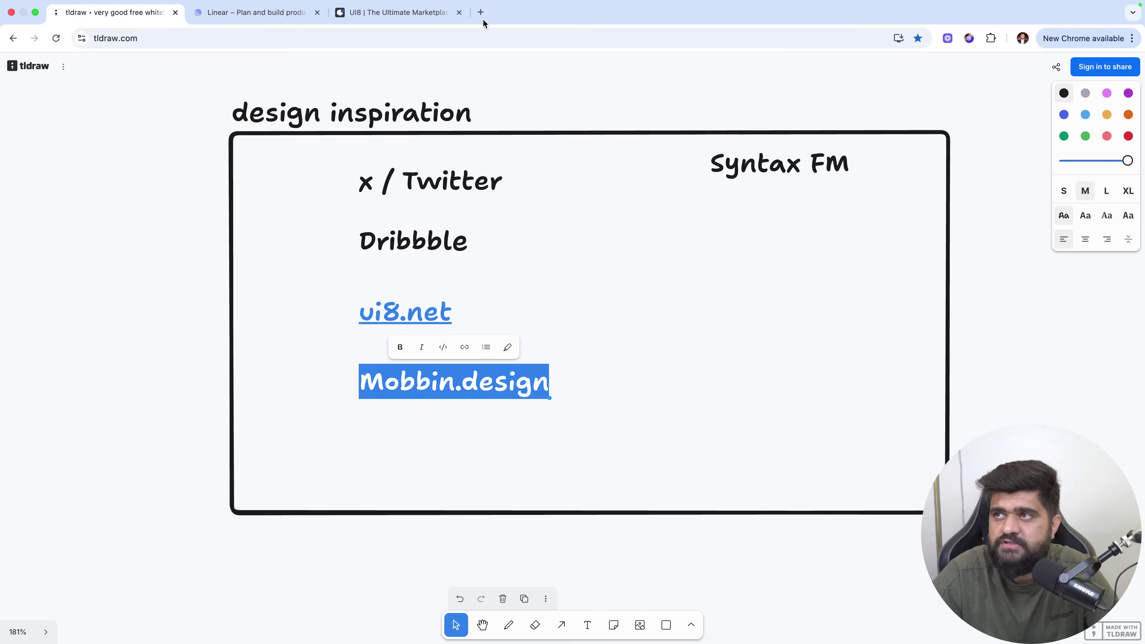
left_click(481, 12)
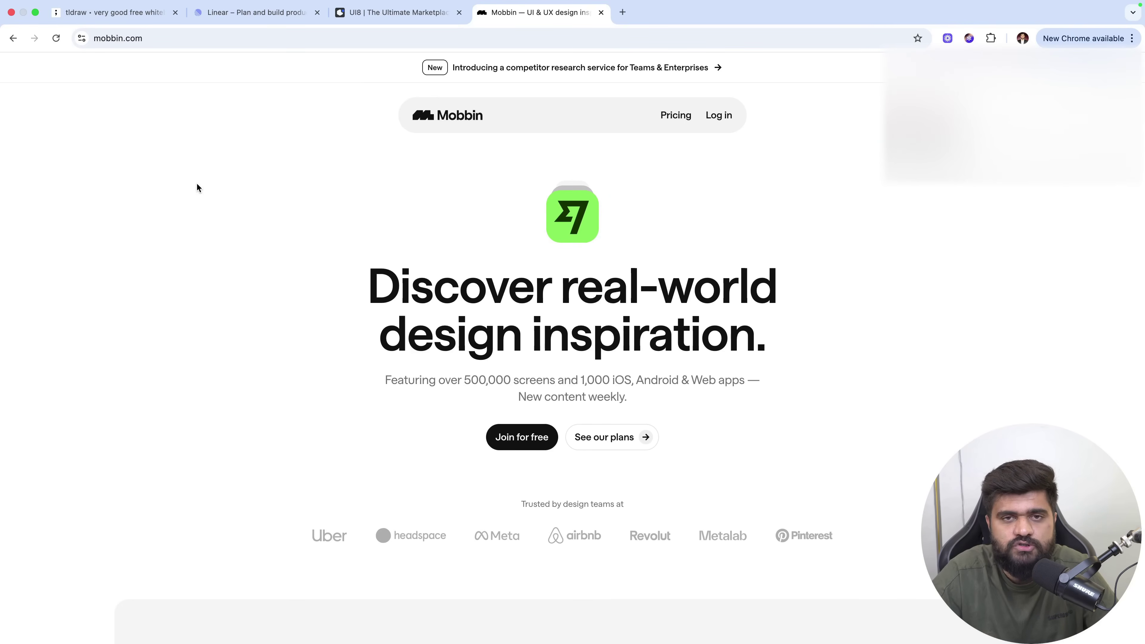
Browse down the Mobbin landing page, then close its tab and return to the tldraw board.
scroll(196, 182, "down", 8)
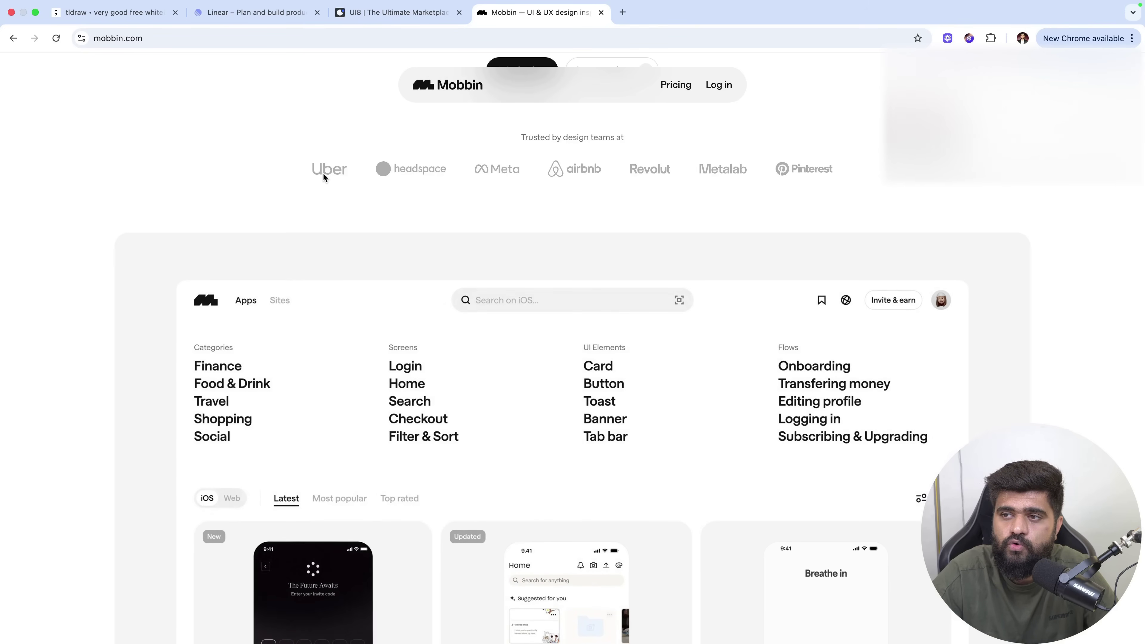
scroll(322, 171, "down", 1)
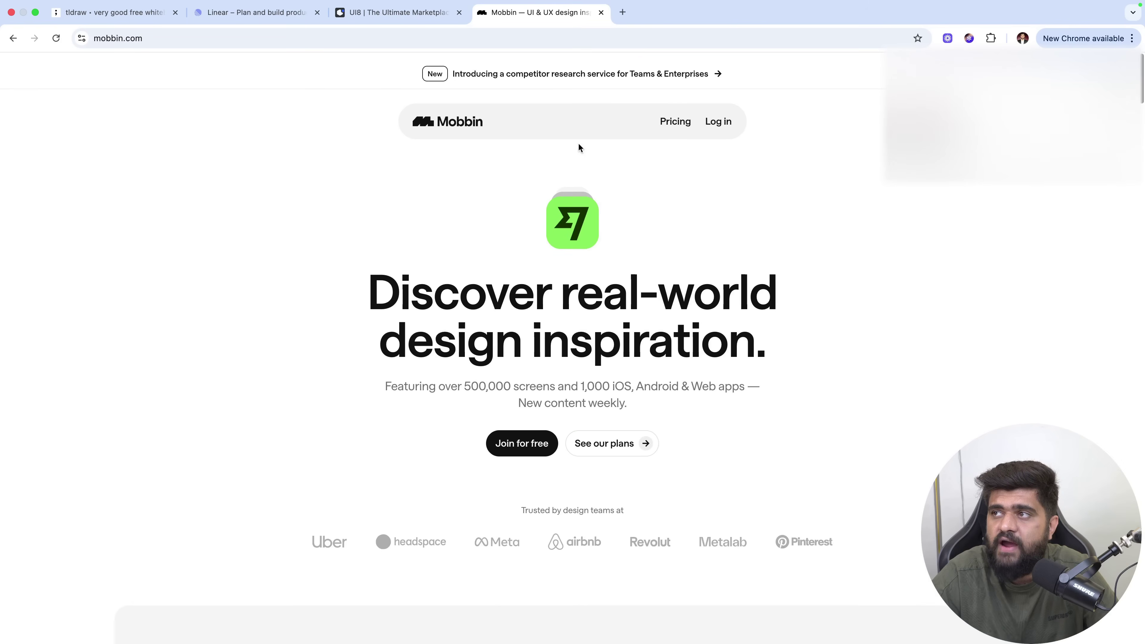
scroll(442, 298, "down", 15)
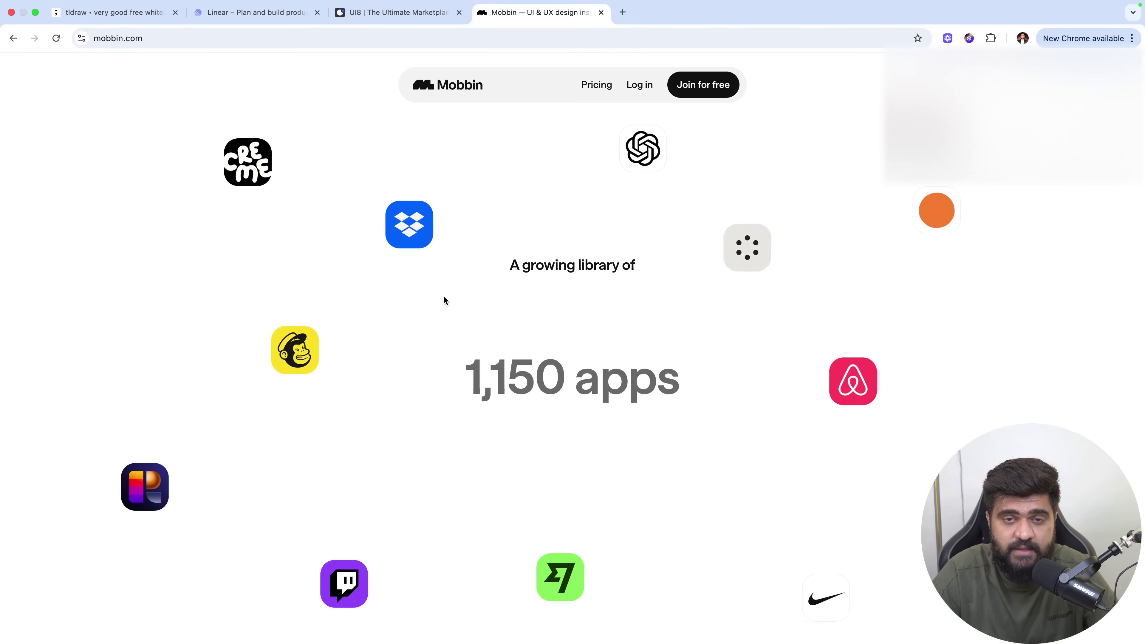
key("super+w")
left_click(276, 396)
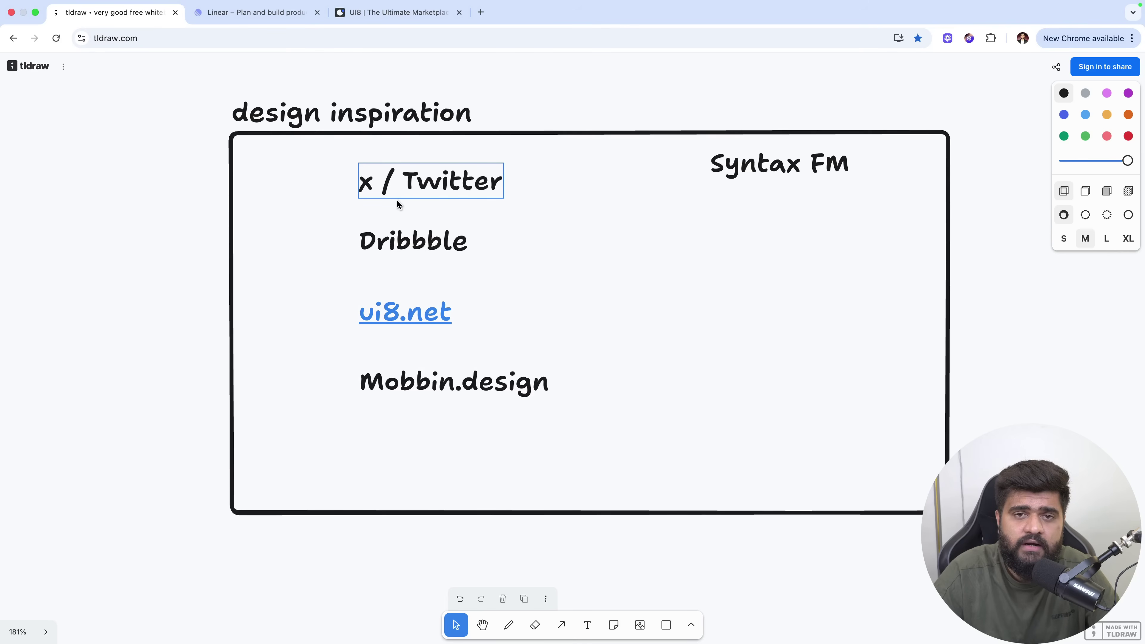
Draw a rectangle outlining the 'x / Twitter' entry in the design inspiration box.
left_click_drag(397, 204, 483, 337)
key("r")
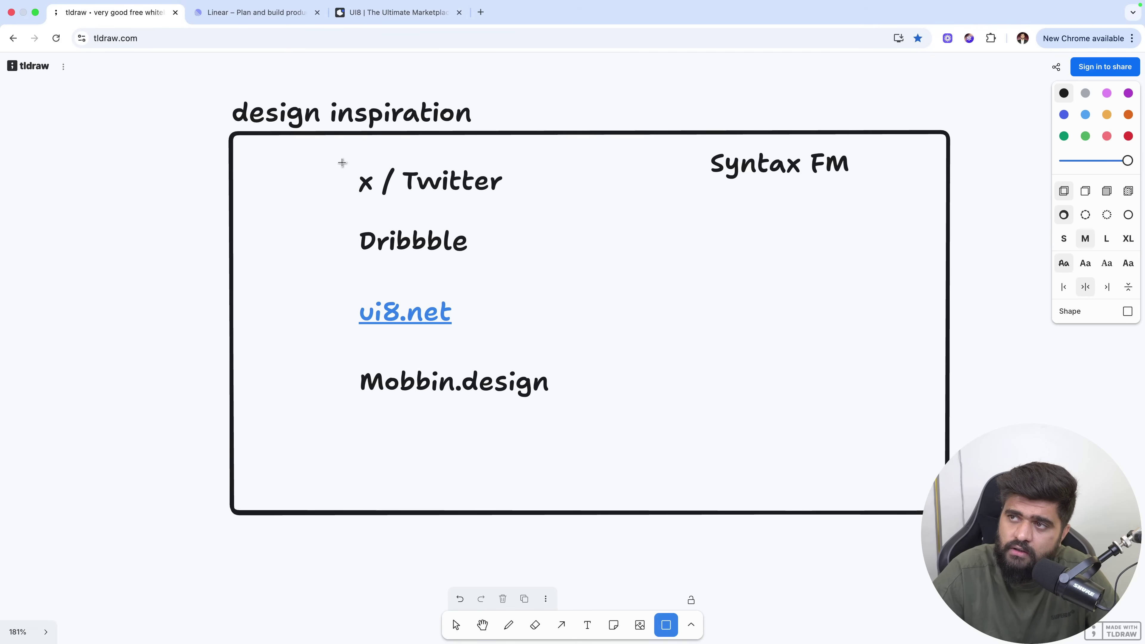
mouse_move(342, 163)
left_mouse_down()
mouse_move(452, 198)
mouse_move(519, 201)
left_mouse_up()
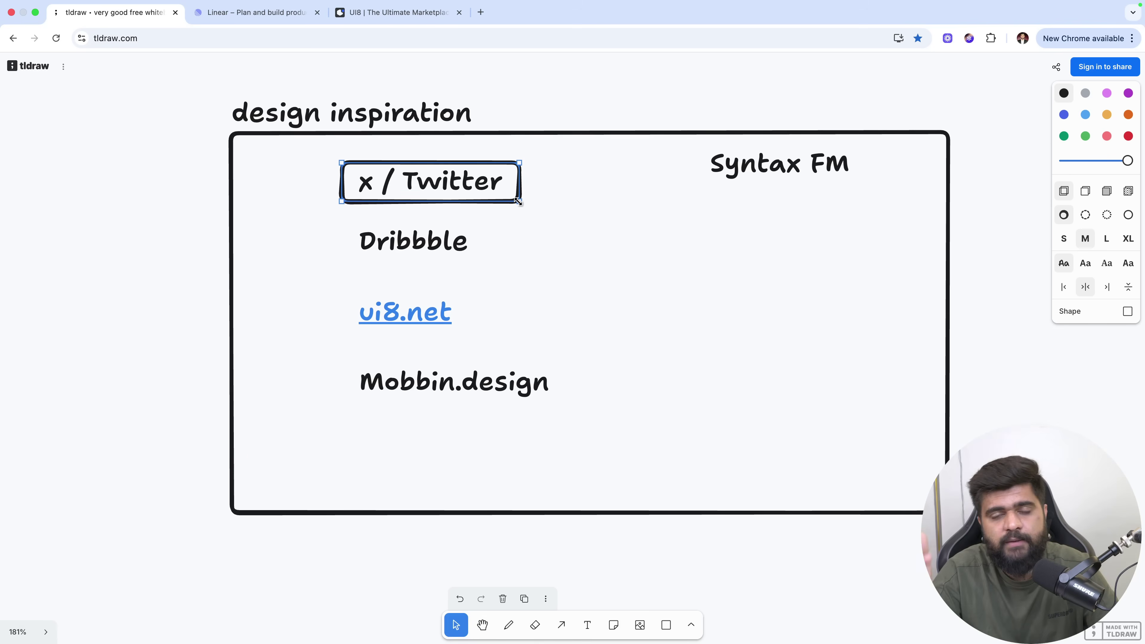
left_click(602, 251)
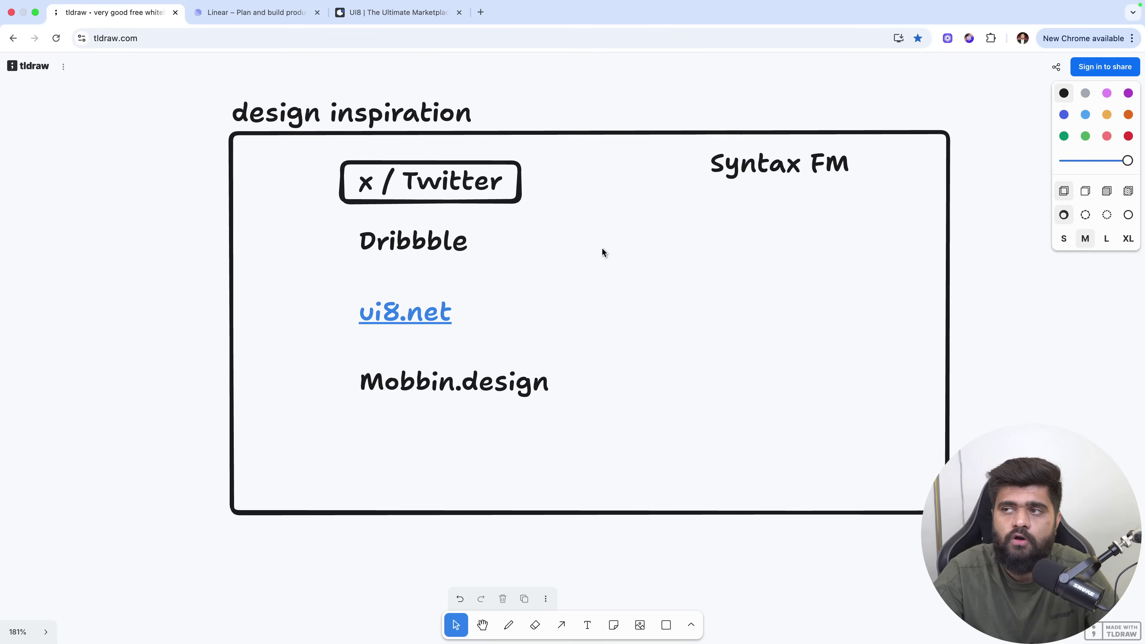